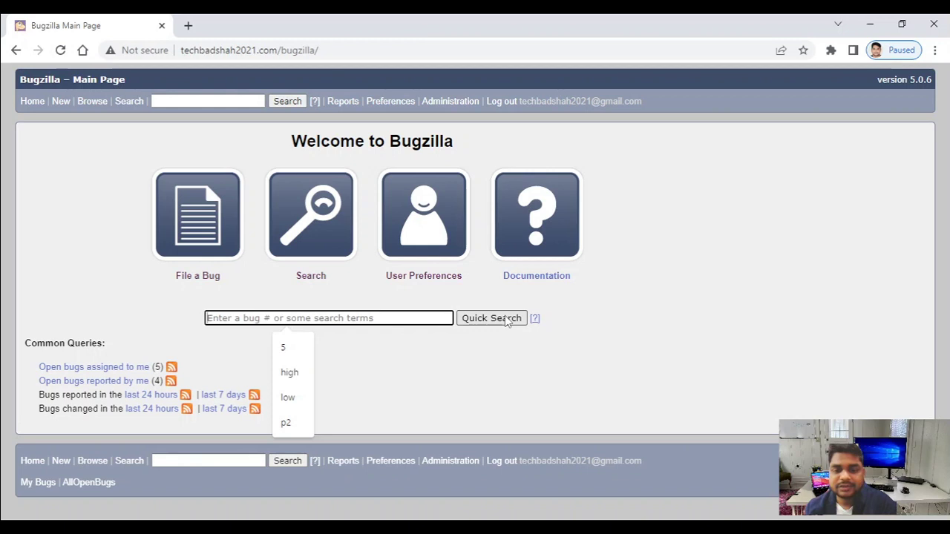
click(122, 244)
click(188, 101)
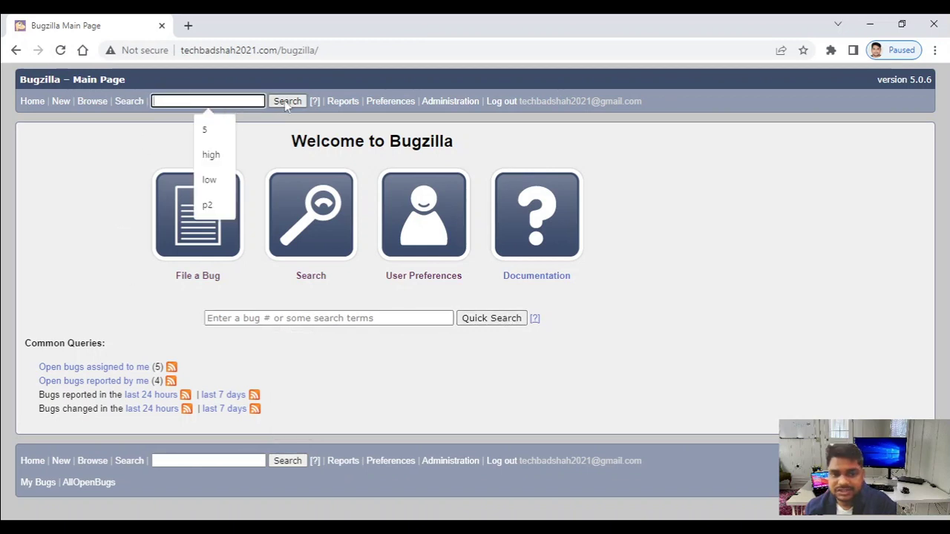
click(671, 235)
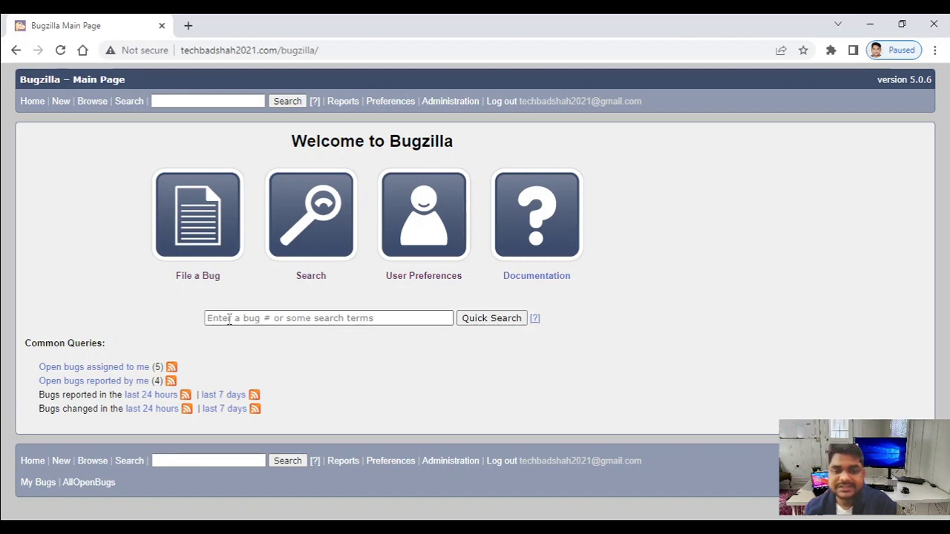
Step: Run a quick search for the bug IDs 1,2,5 from the main page
click(266, 318)
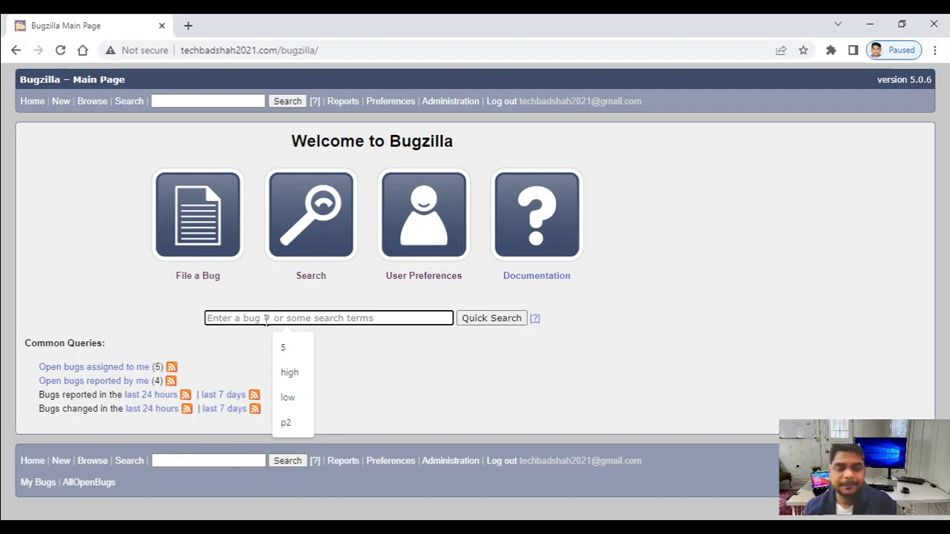
text(1)
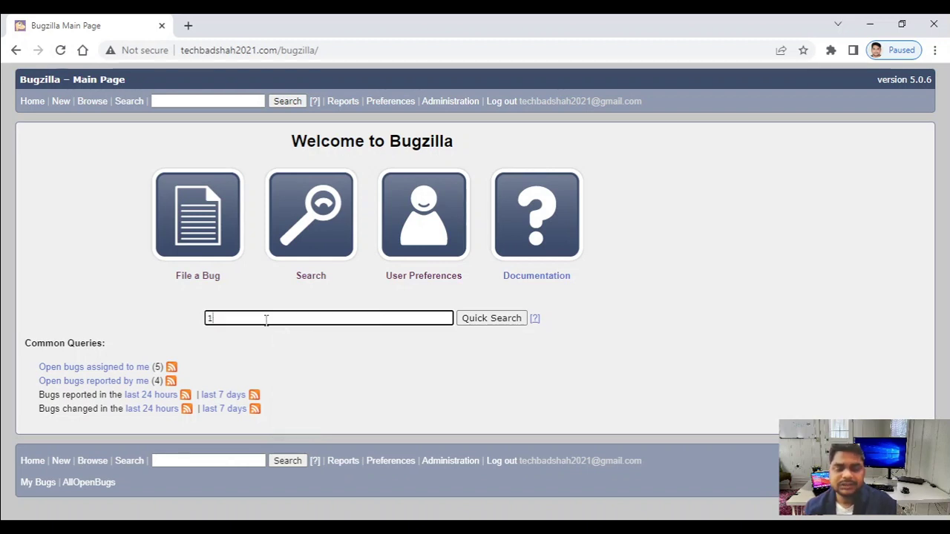
text(,2,5)
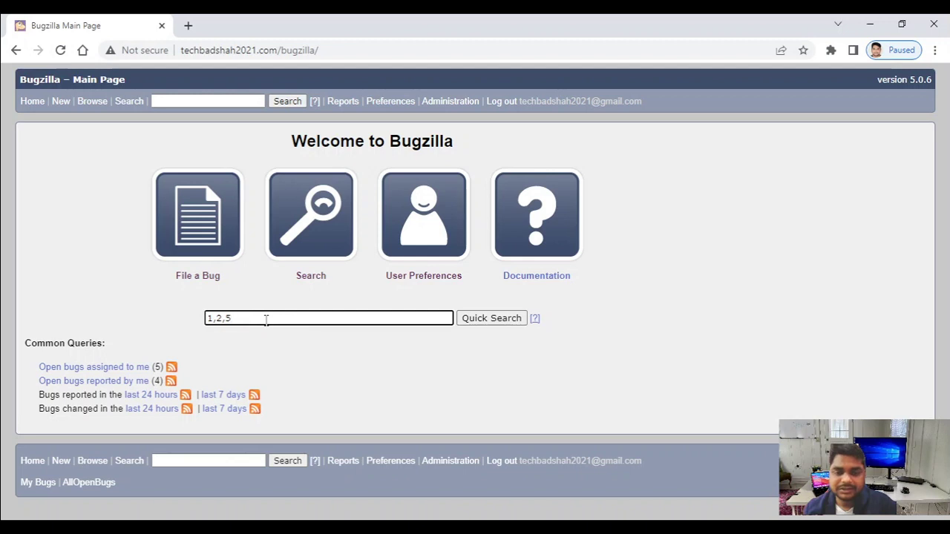
click(681, 405)
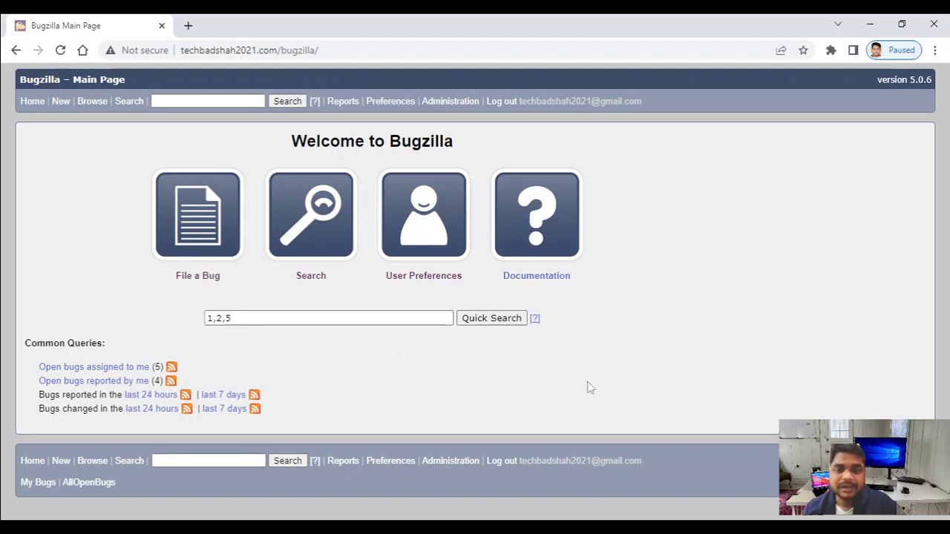
click(503, 327)
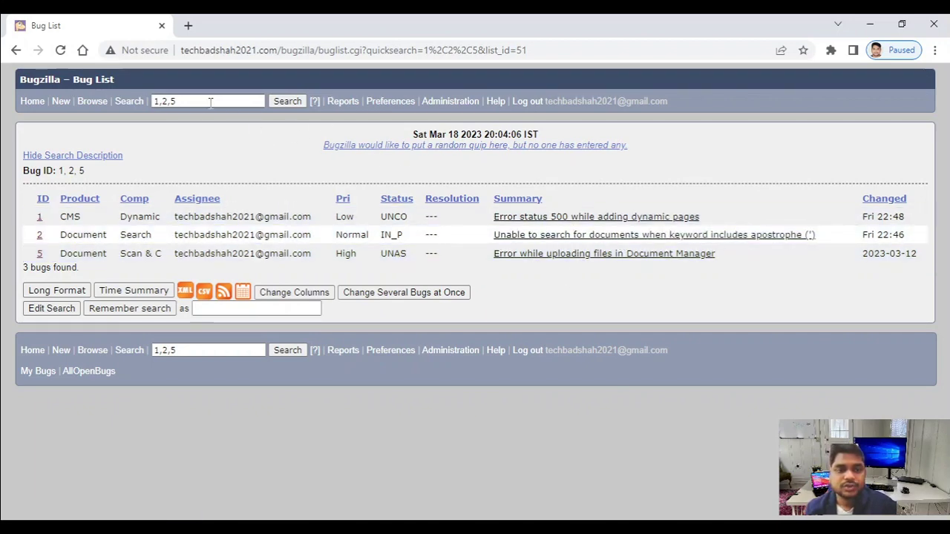
Step: Replace the search terms with "documents", correcting the spelling, and run the search
double_click(164, 101)
text(d)
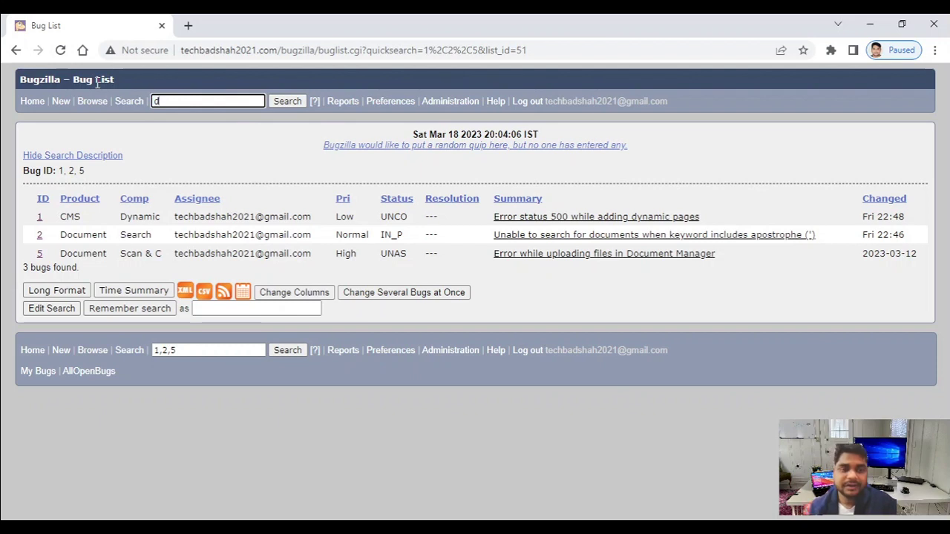
text(oument)
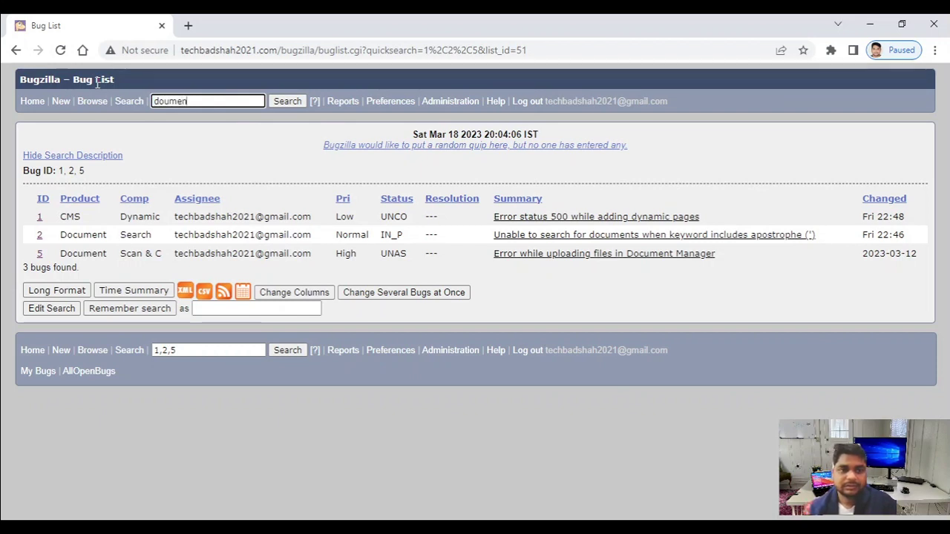
text(s)
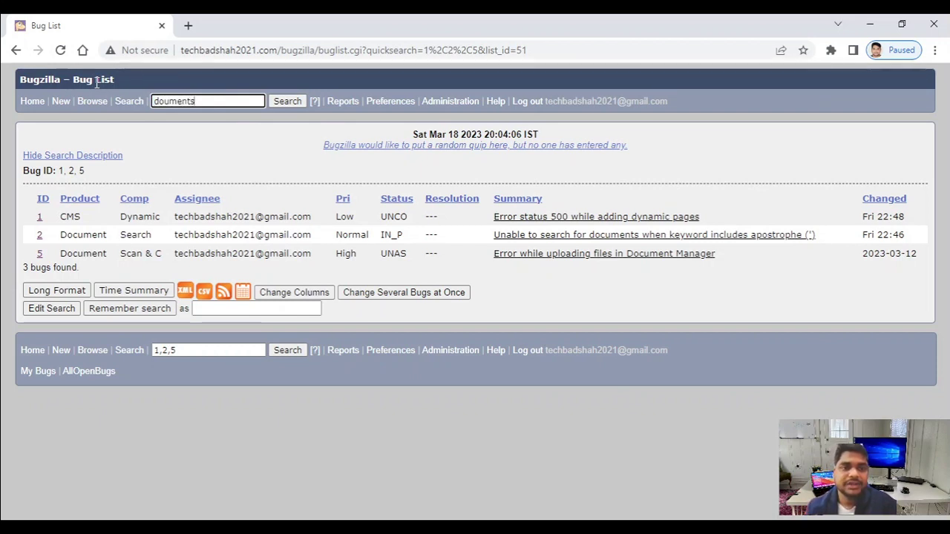
right_click(182, 104)
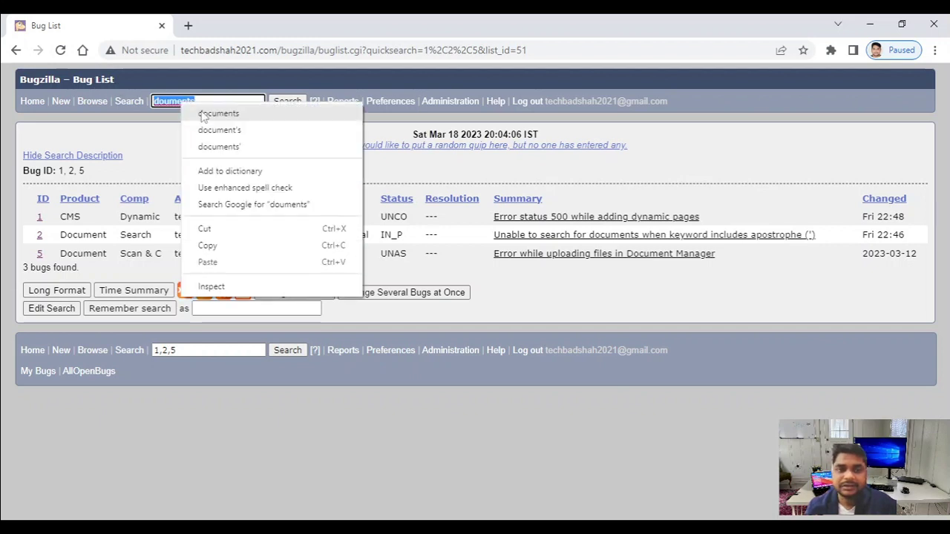
click(204, 114)
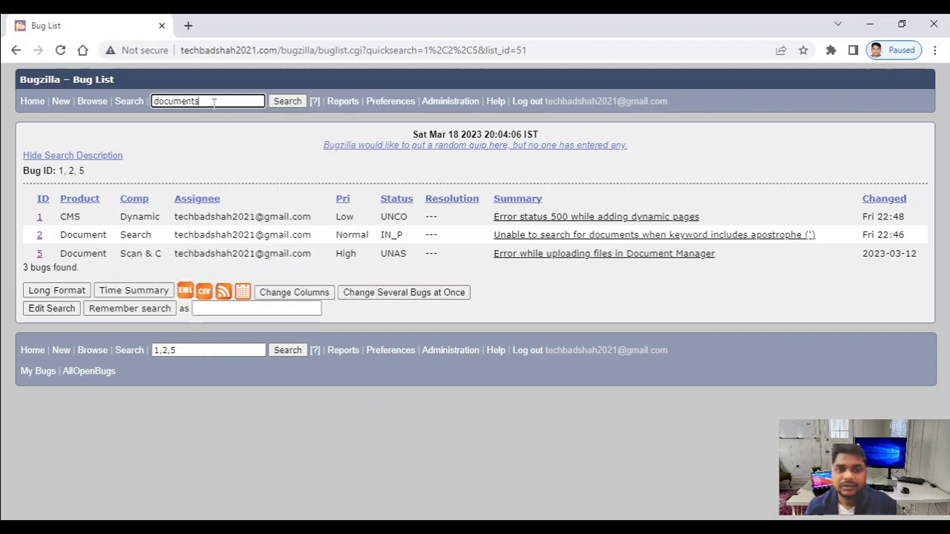
click(287, 102)
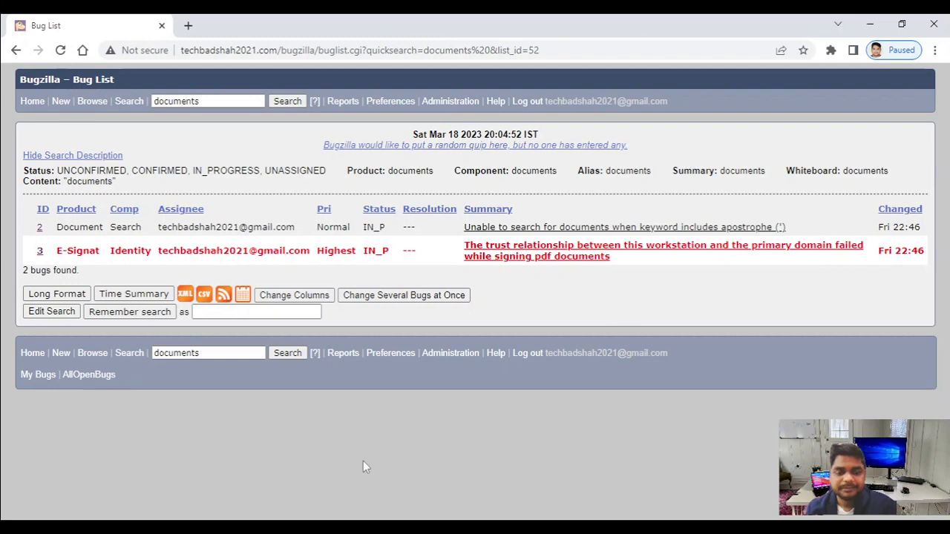
Step: Switch to PowerPoint to check the Searches & Reports slide and return to the Bugzilla bug list
key(alt+Tab)
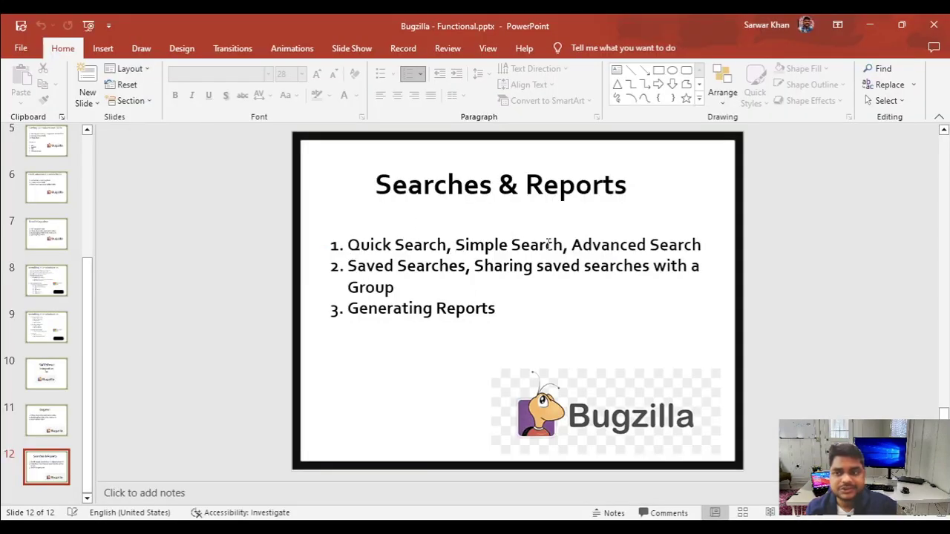
click(869, 25)
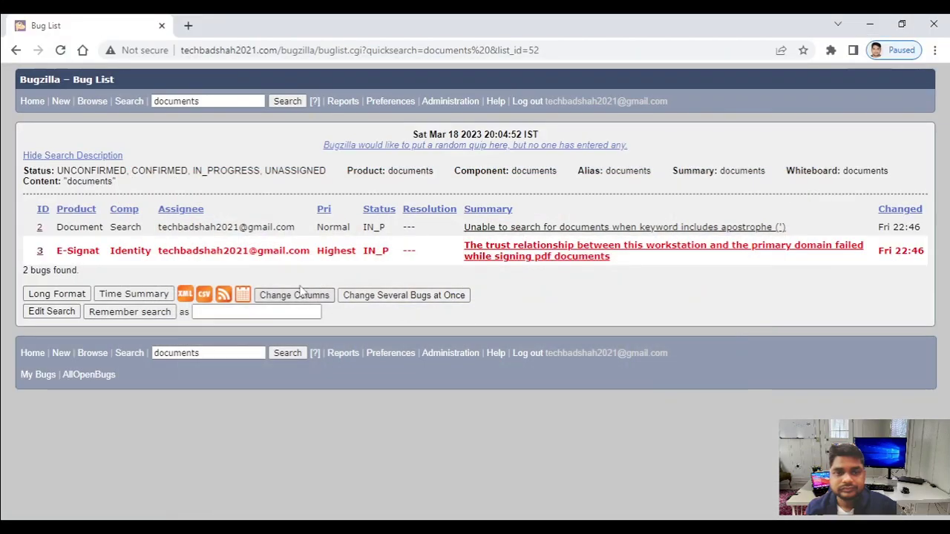
Step: Go to the Bugzilla home page and open the Simple Search form
click(123, 103)
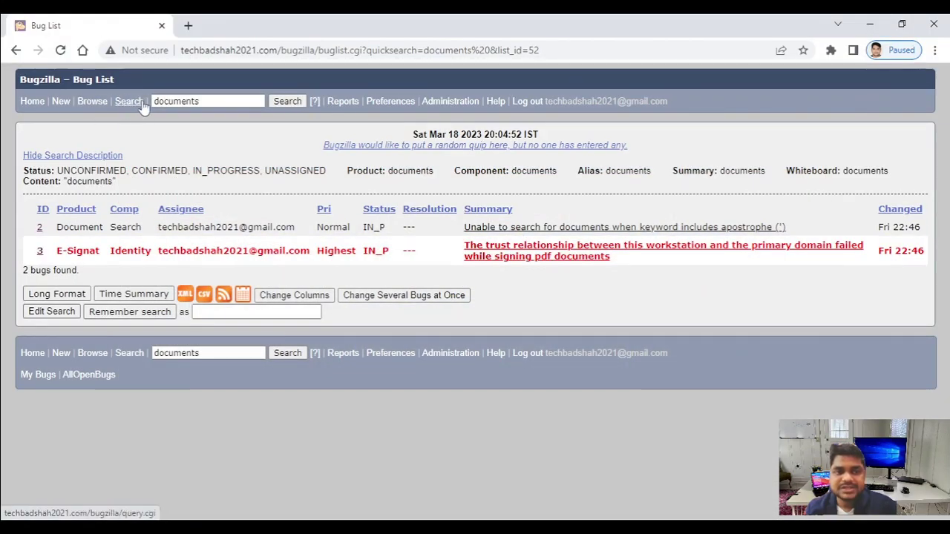
click(37, 103)
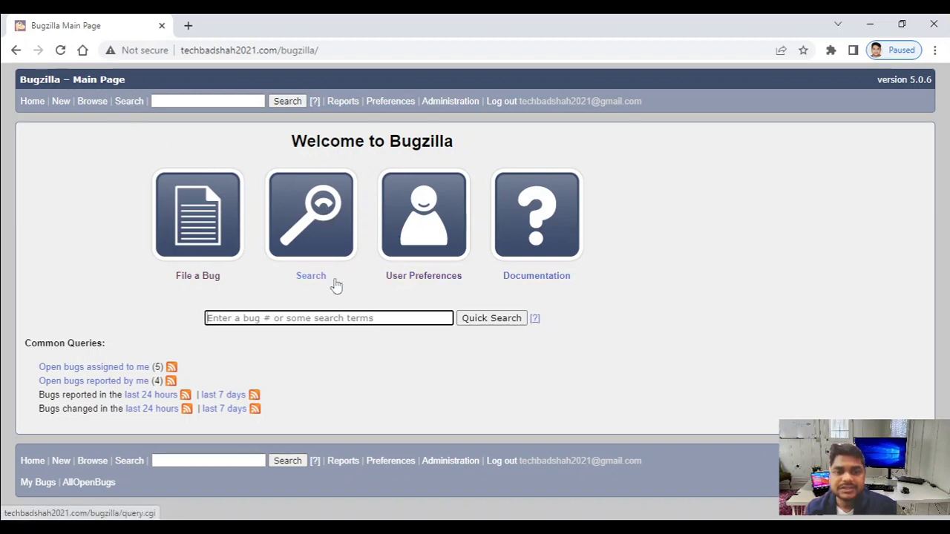
click(327, 223)
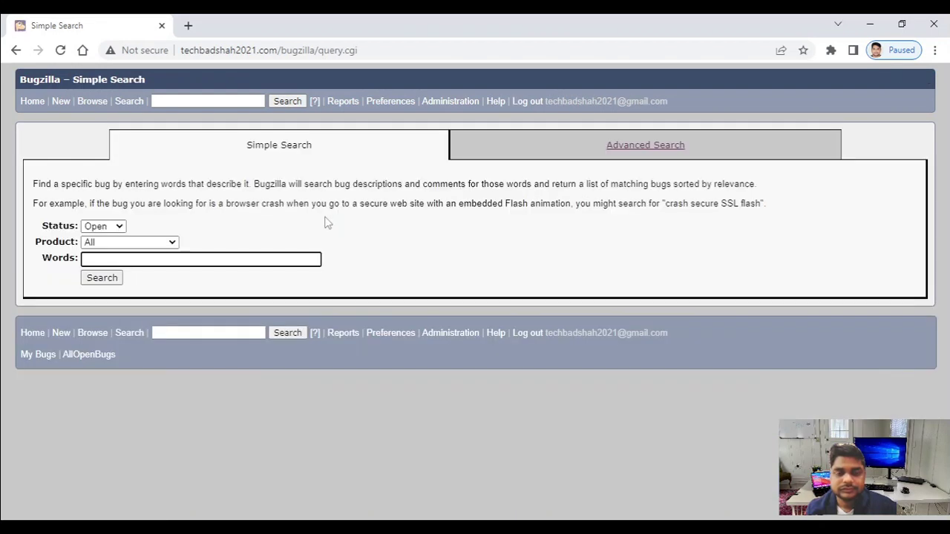
drag(247, 145, 335, 151)
click(335, 152)
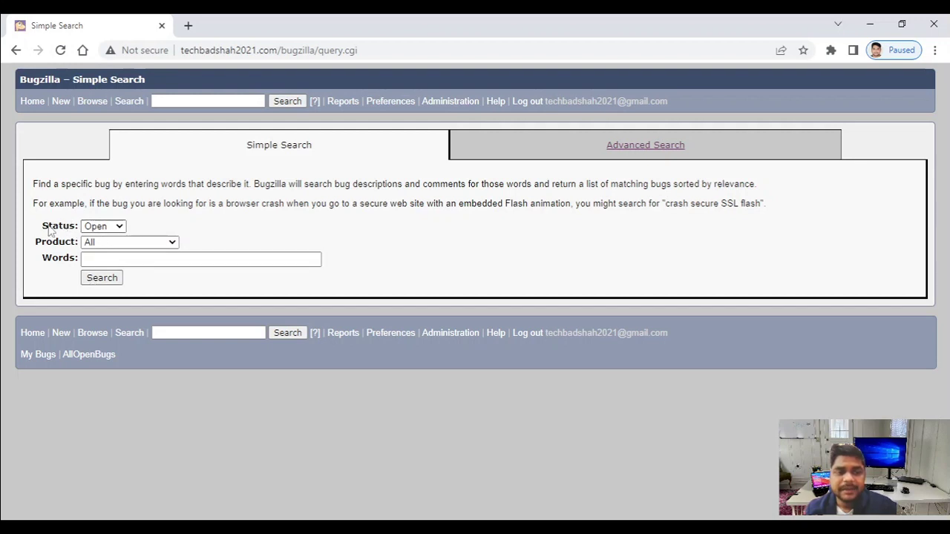
Step: Run a simple search with status All and product All, leaving the words blank
click(109, 233)
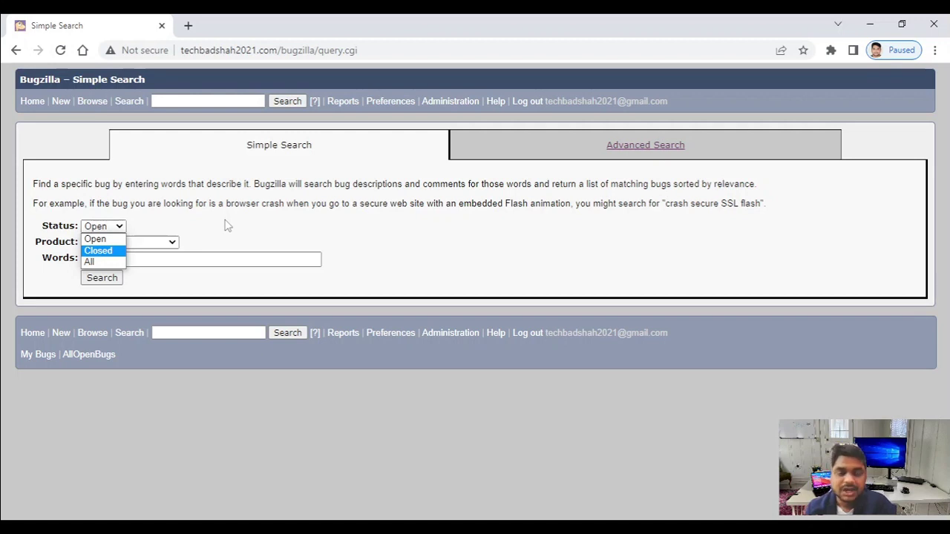
click(102, 226)
click(102, 226)
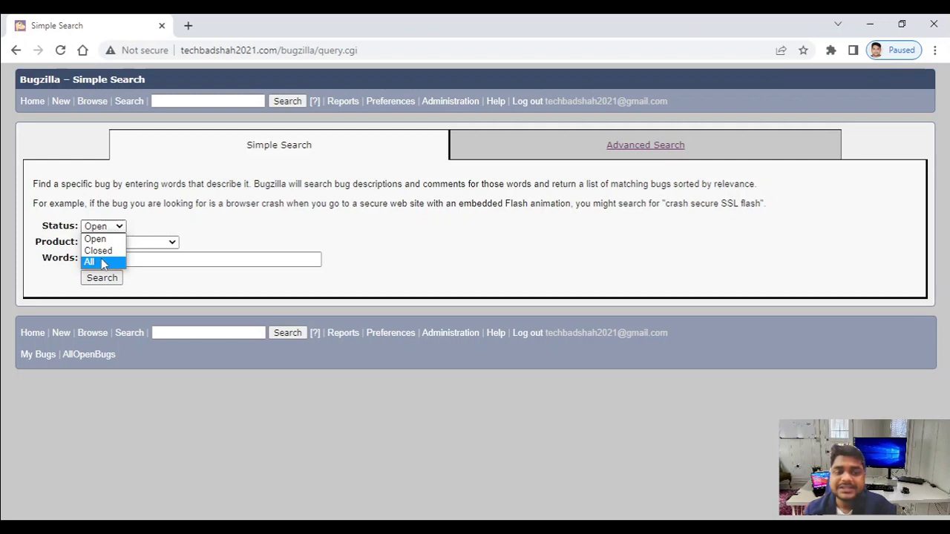
click(99, 262)
click(119, 244)
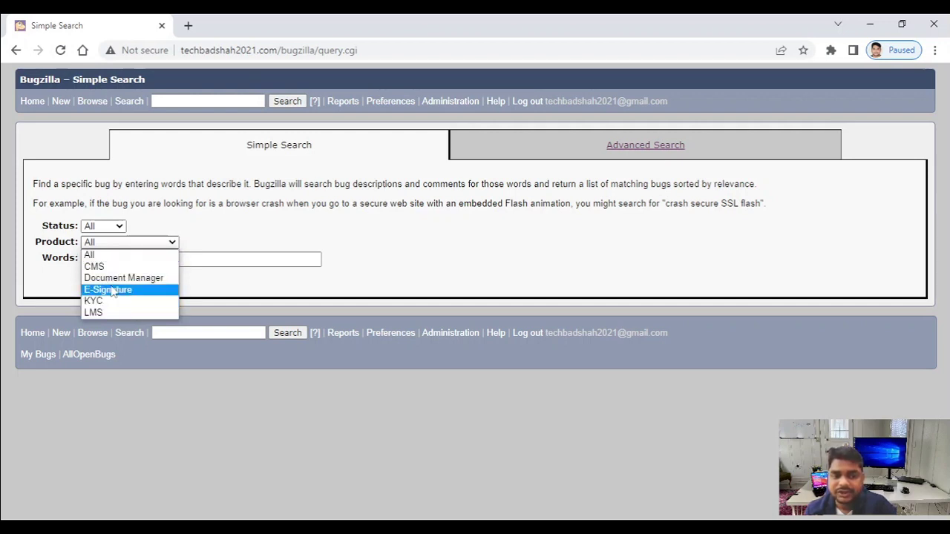
click(124, 255)
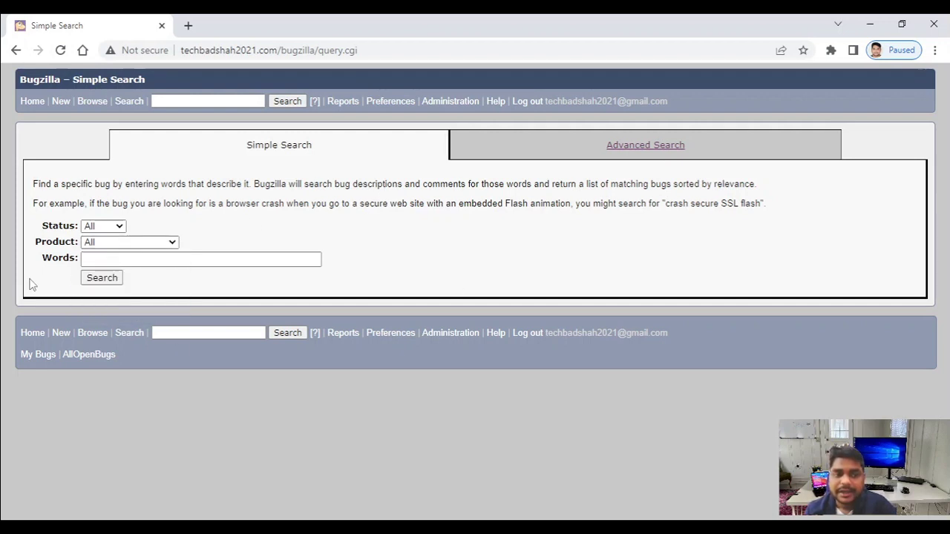
click(102, 259)
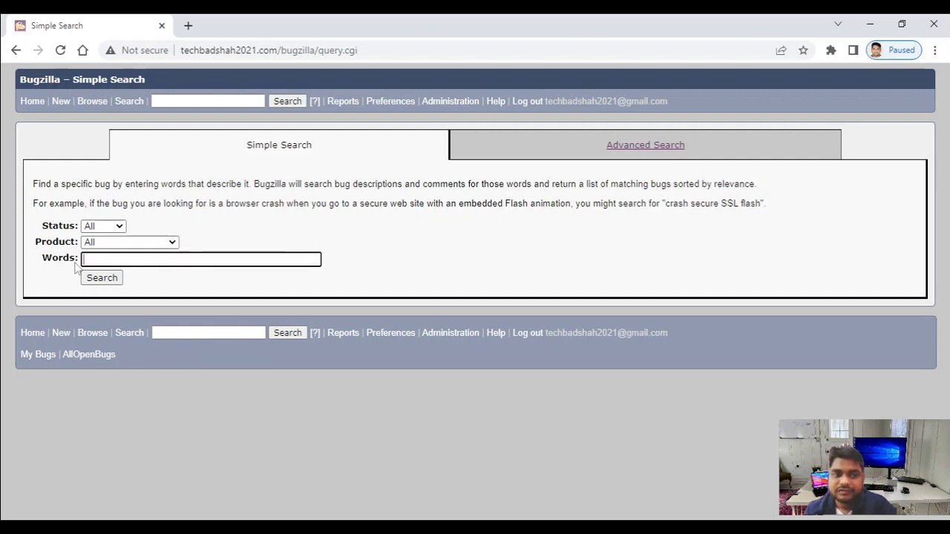
click(200, 291)
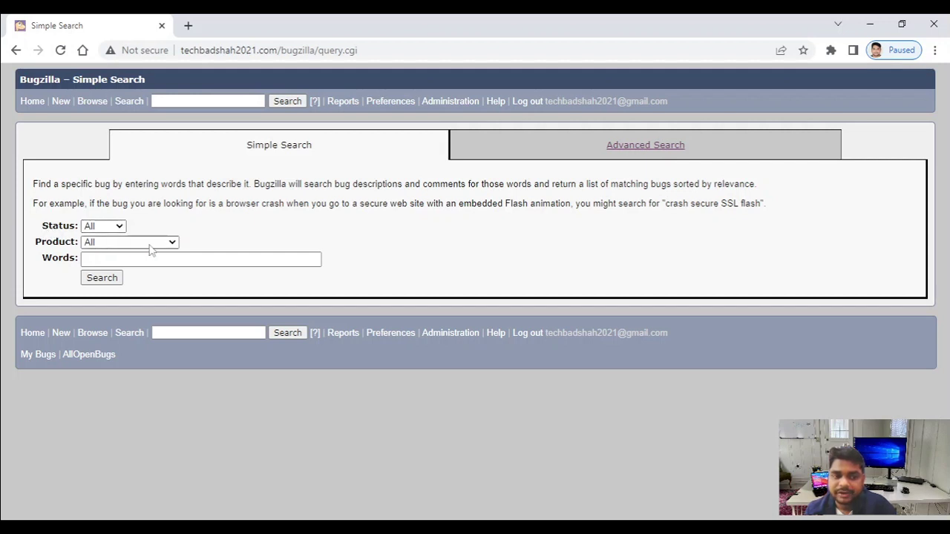
click(102, 278)
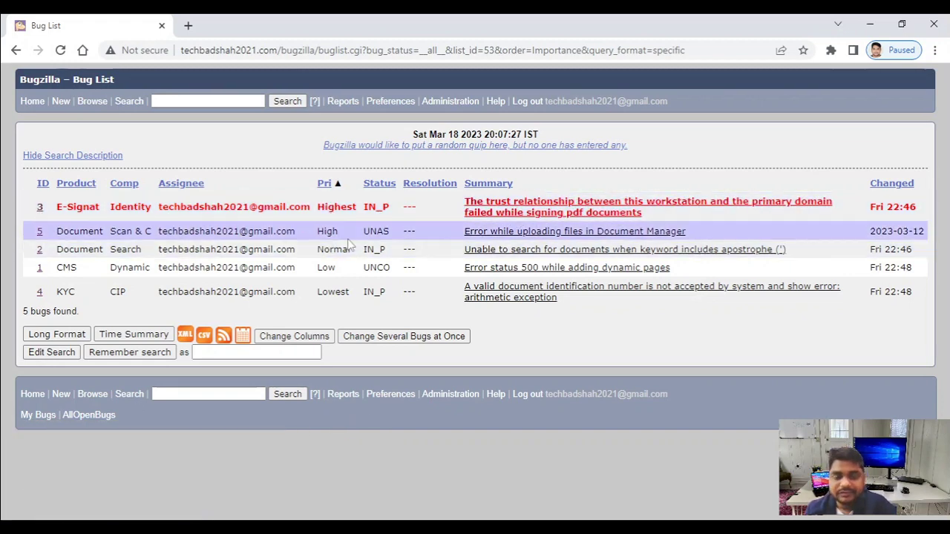
Step: Run a quick search for P1 bugs and examine the statuses listed in the search description
click(199, 102)
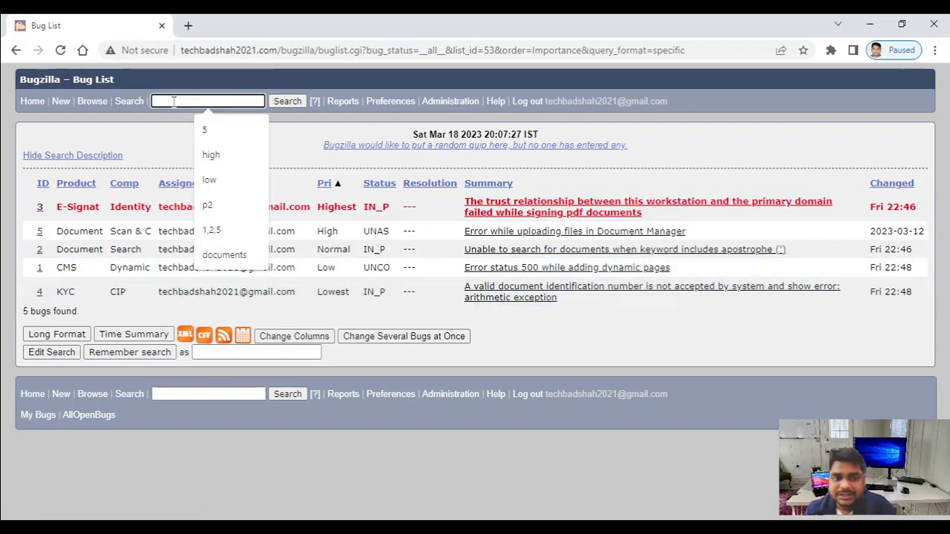
click(223, 164)
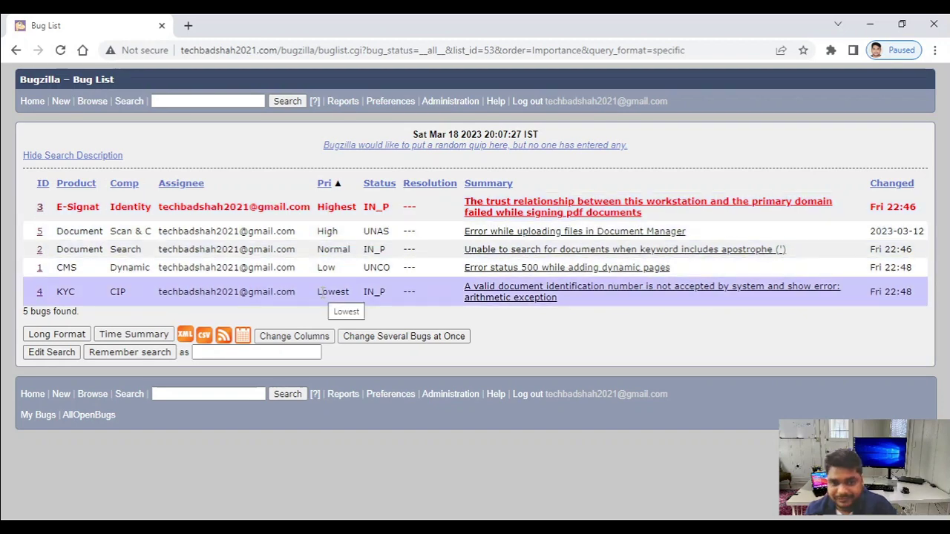
click(178, 101)
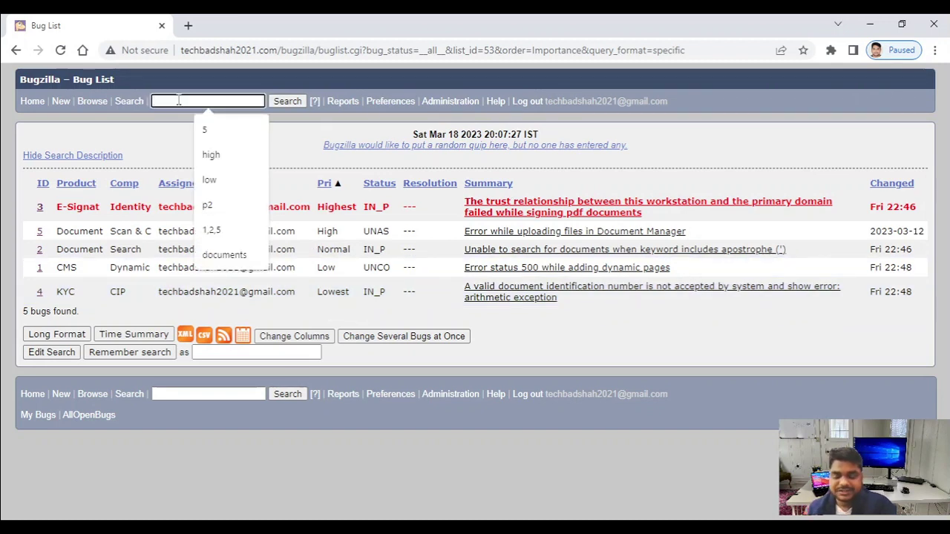
text(P1)
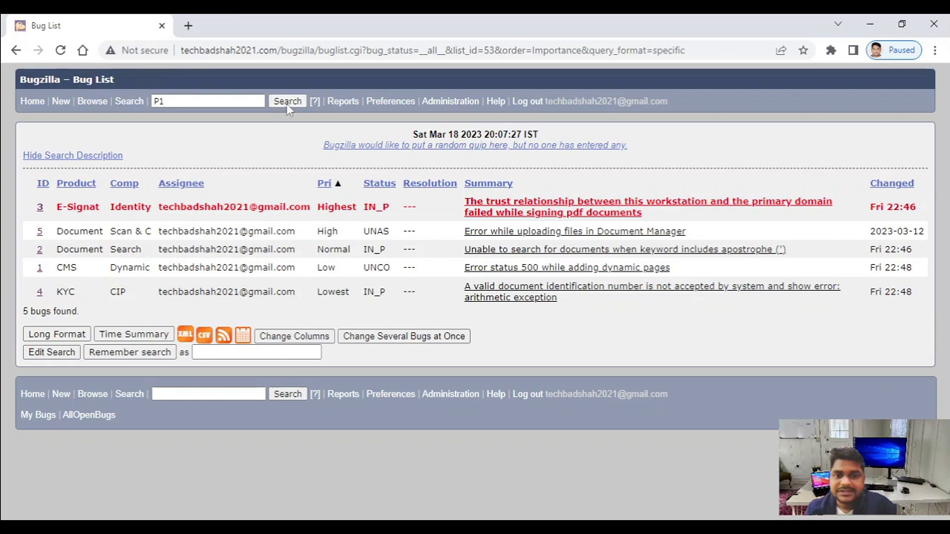
click(286, 104)
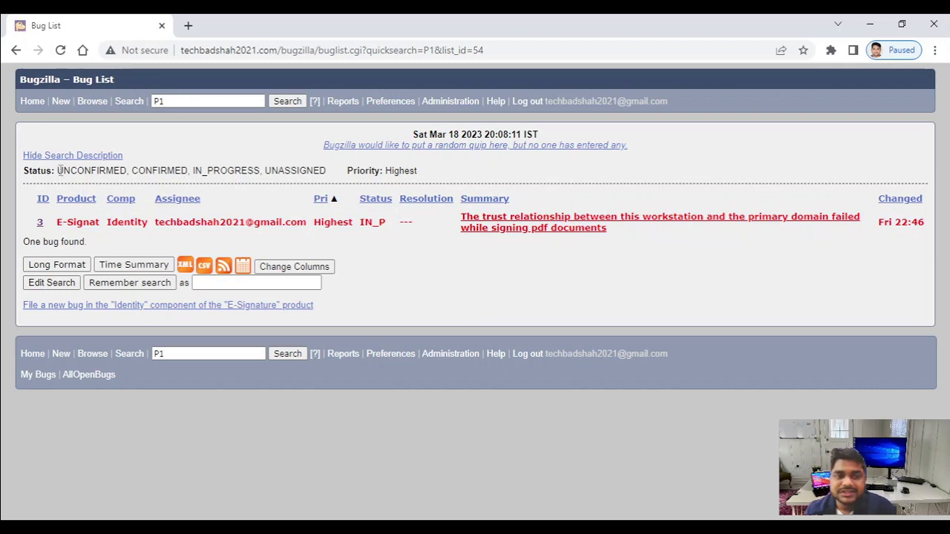
drag(59, 170, 122, 181)
click(328, 170)
click(121, 181)
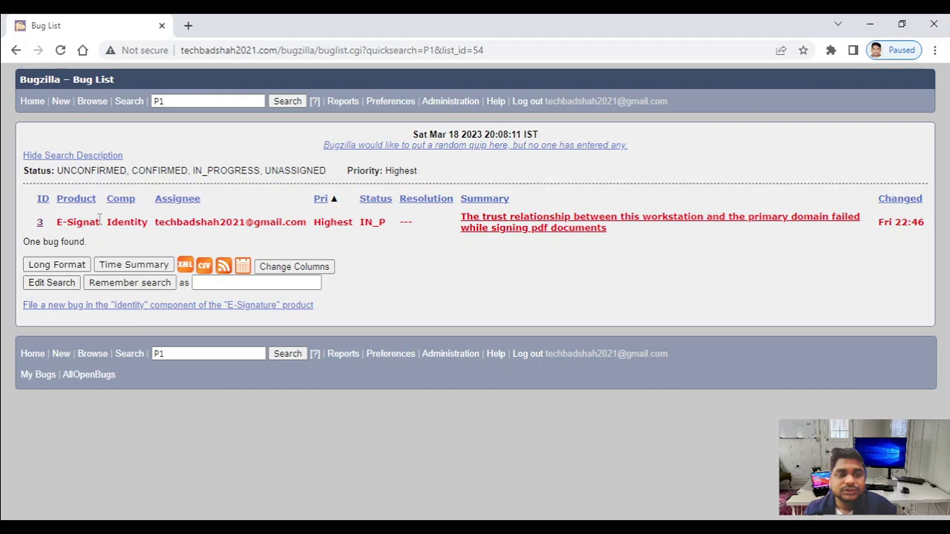
Step: Return from the search results to the Simple Search form
click(14, 49)
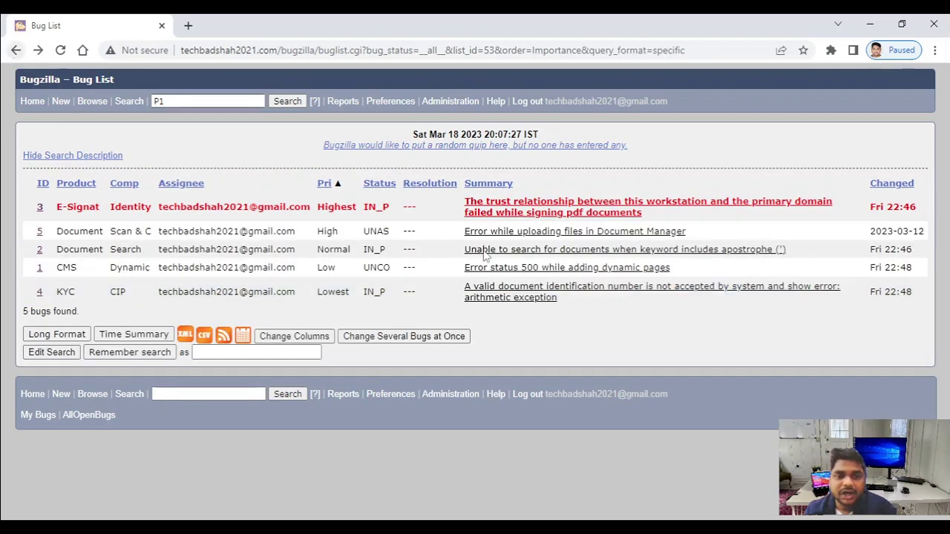
click(15, 50)
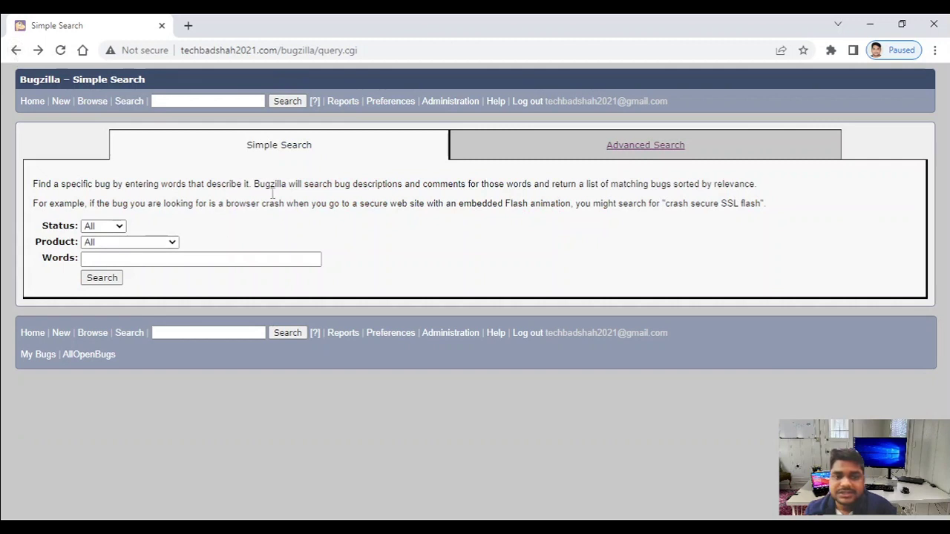
drag(251, 145, 371, 144)
click(376, 147)
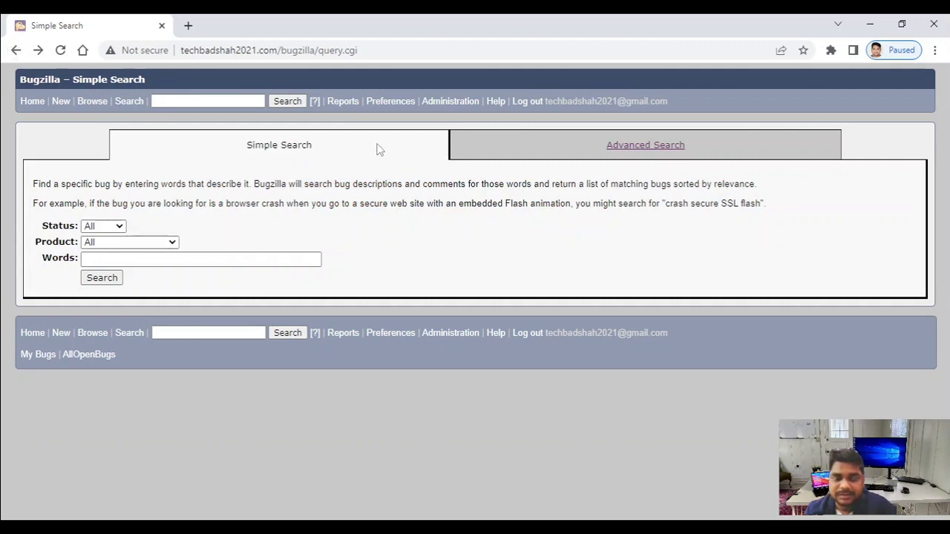
Step: Run the simple search with status All and product All, and open the column settings of the resulting bug list
click(95, 279)
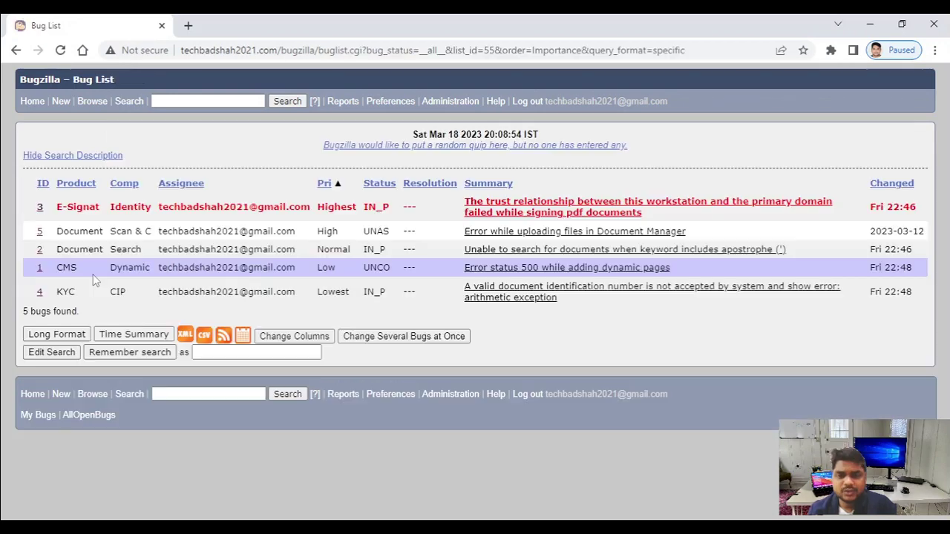
click(294, 336)
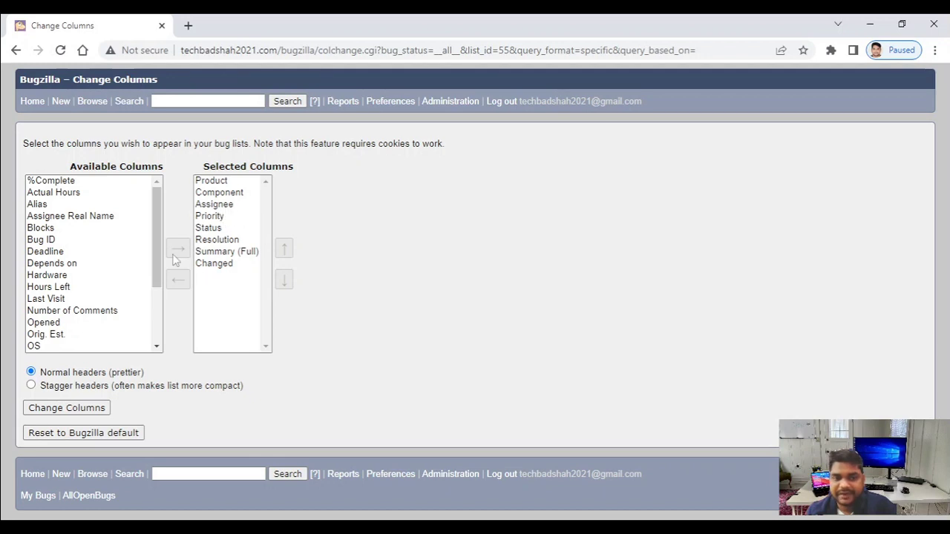
drag(155, 215, 154, 281)
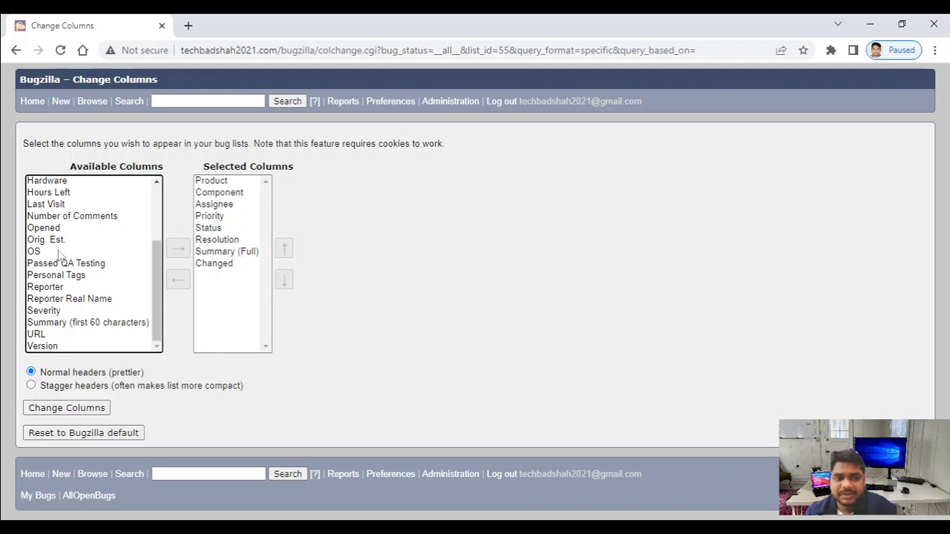
Step: Add the Opened and OS columns to the selected columns and apply the change to the bug list
click(58, 252)
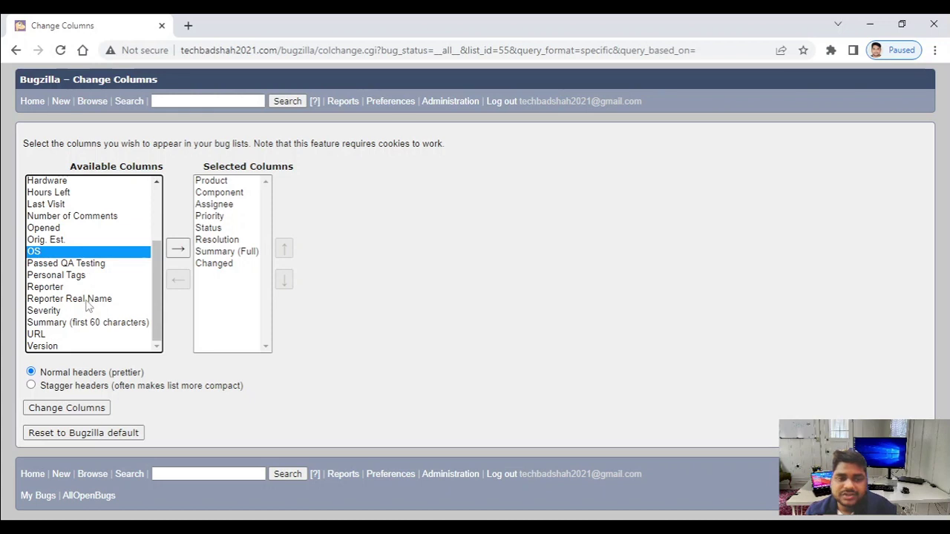
scroll(87, 306, up, 3)
scroll(87, 305, down, 2)
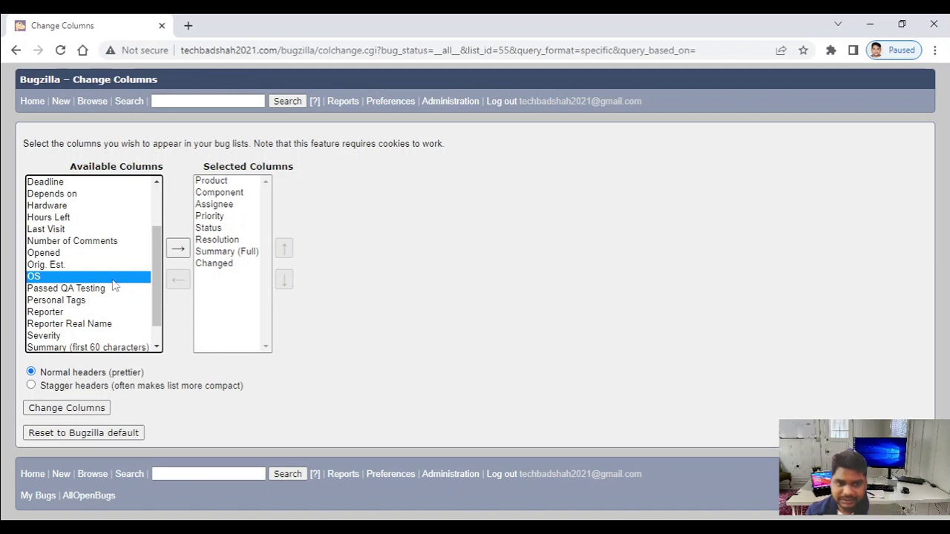
click(43, 254)
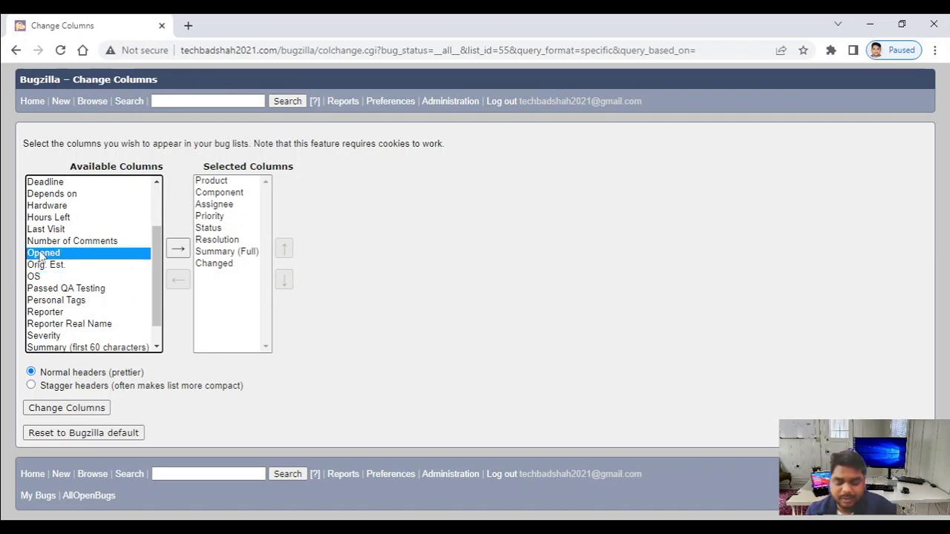
ctrl+click(39, 276)
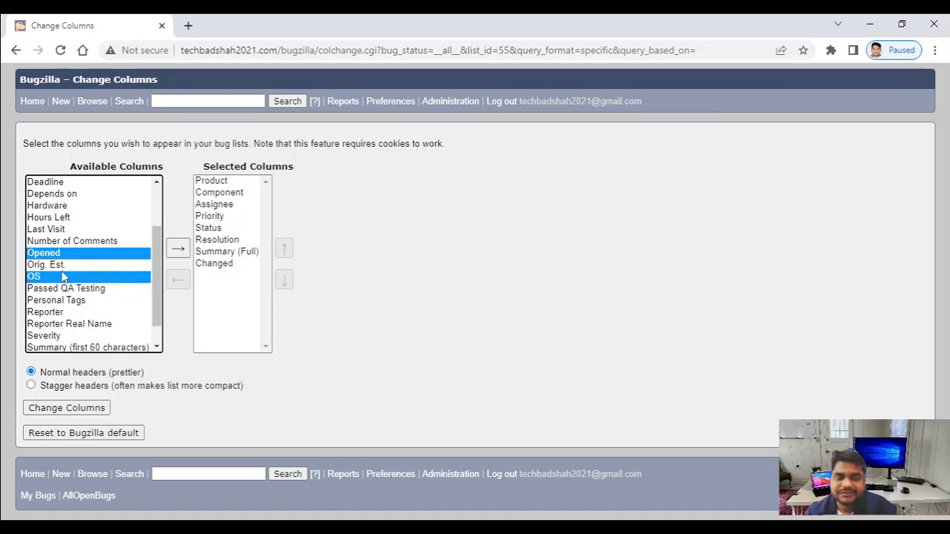
click(178, 250)
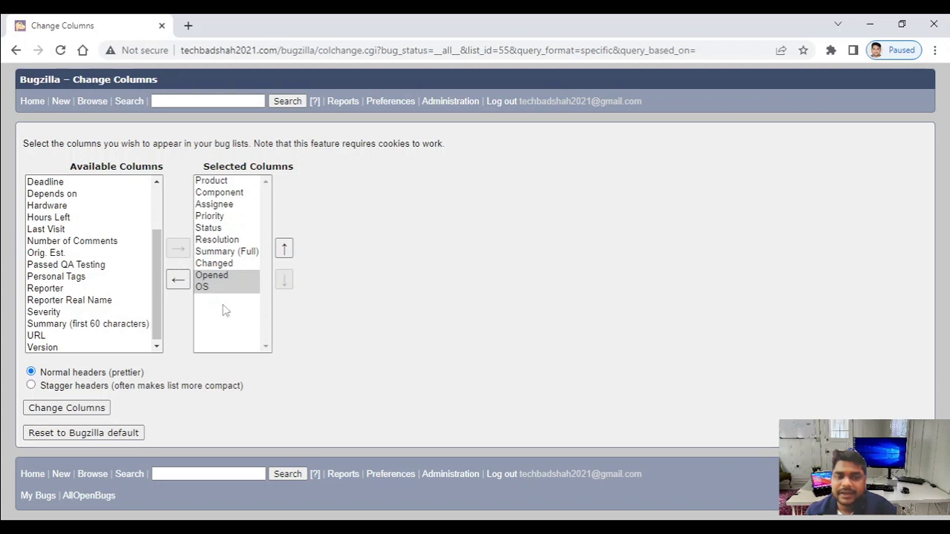
click(244, 323)
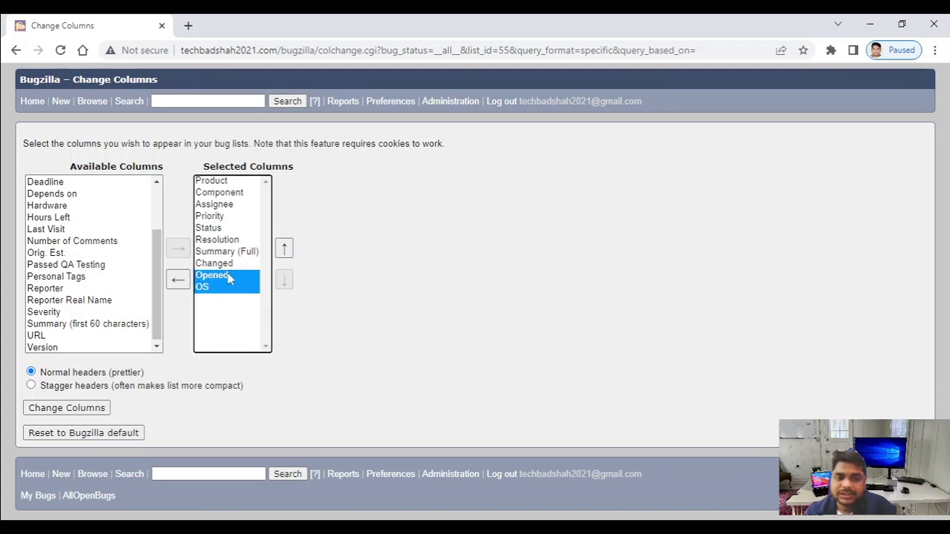
click(493, 265)
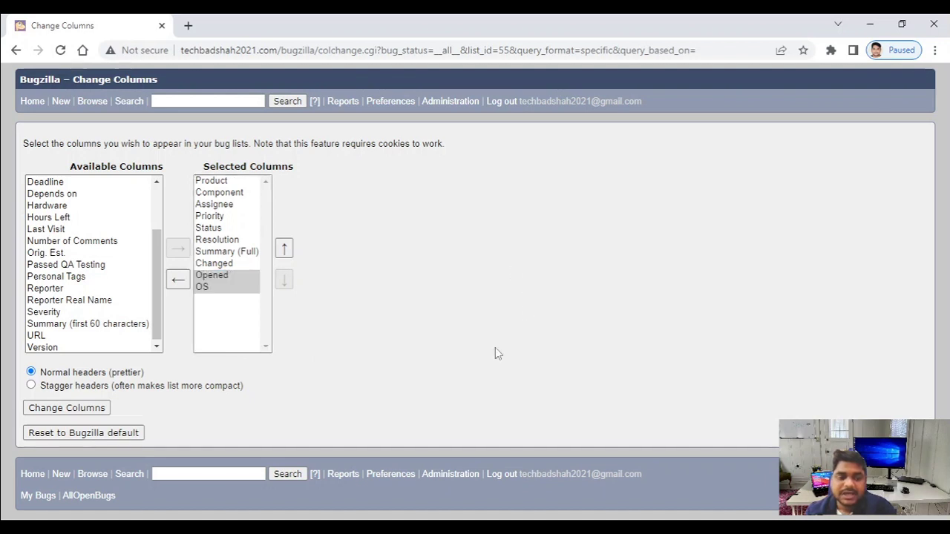
click(58, 414)
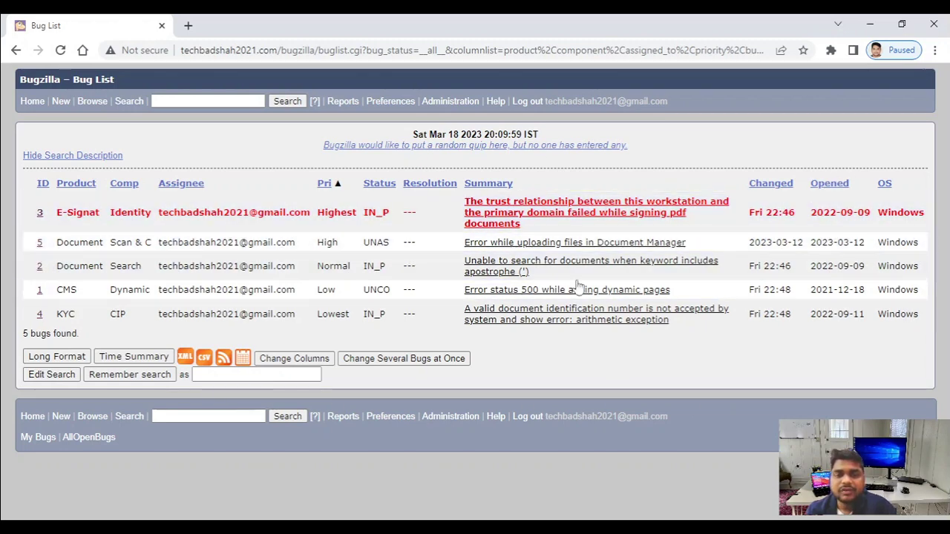
Step: Return from the bug list to the search page and open the Advanced Search form
click(16, 50)
click(15, 50)
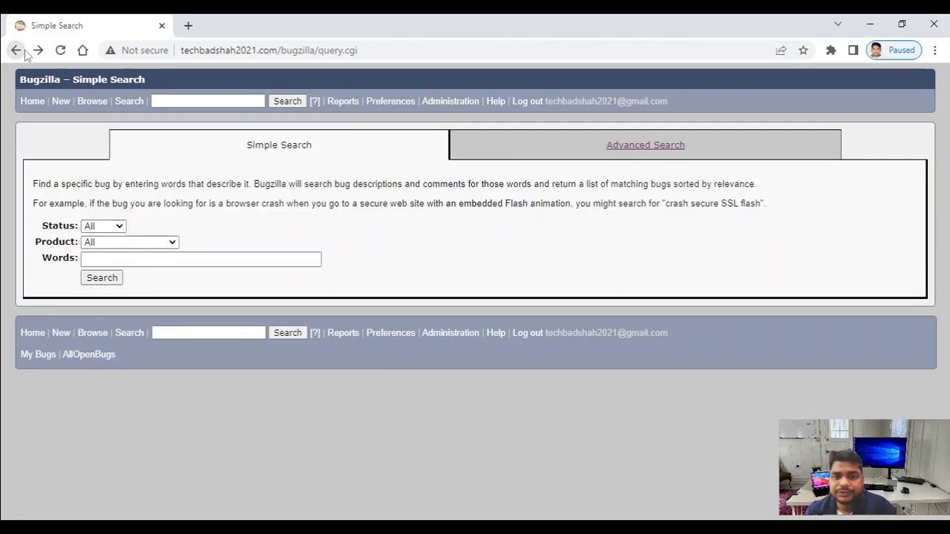
click(631, 147)
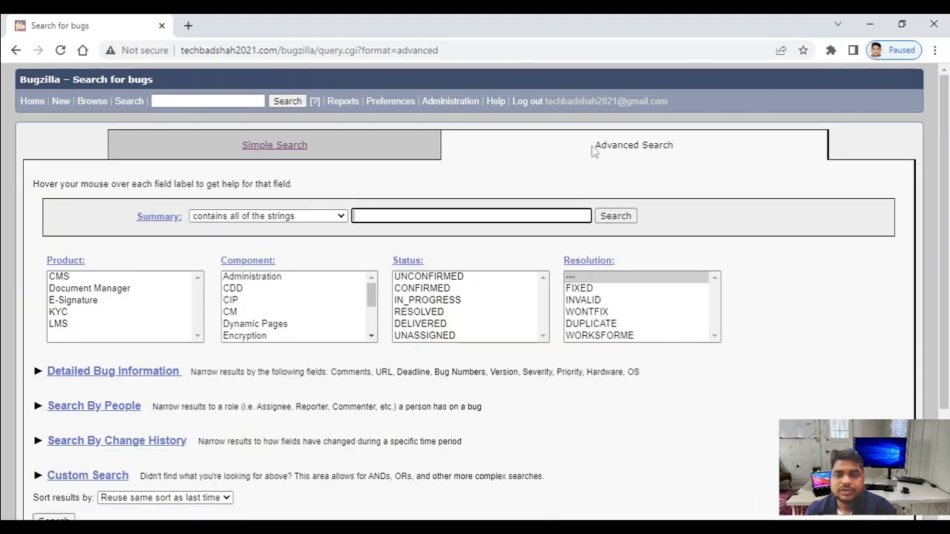
drag(592, 151, 674, 158)
click(705, 156)
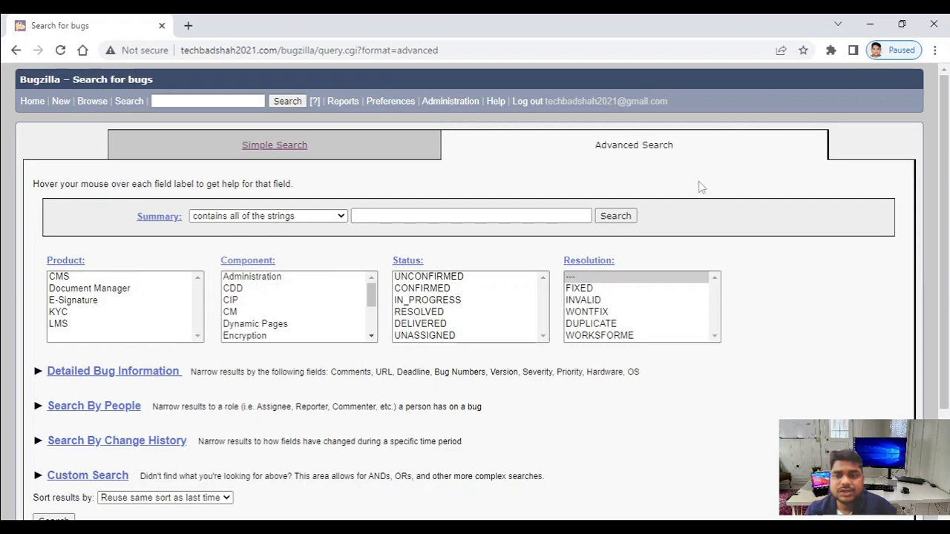
Step: Select UNASSIGNED as the status criterion and expand the Detailed Bug Information section
scroll(690, 185, down, 3)
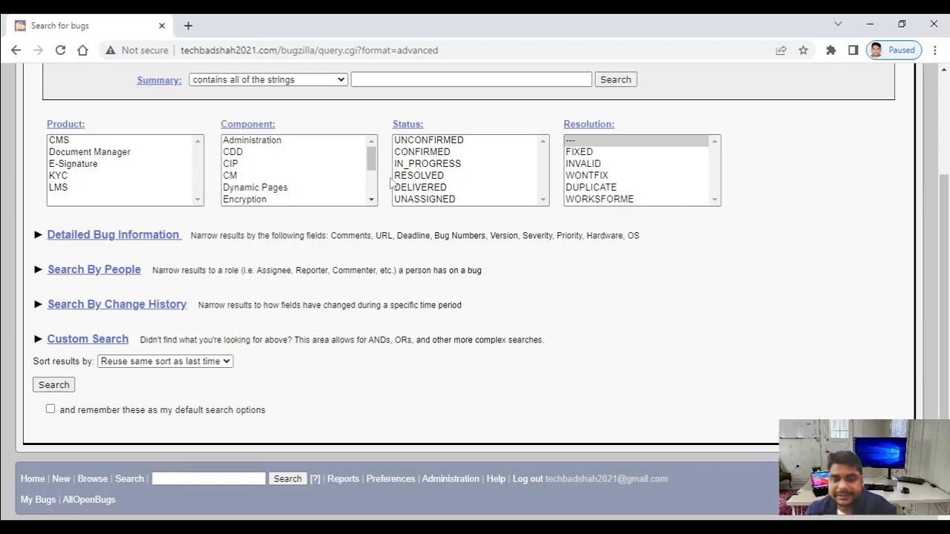
click(441, 202)
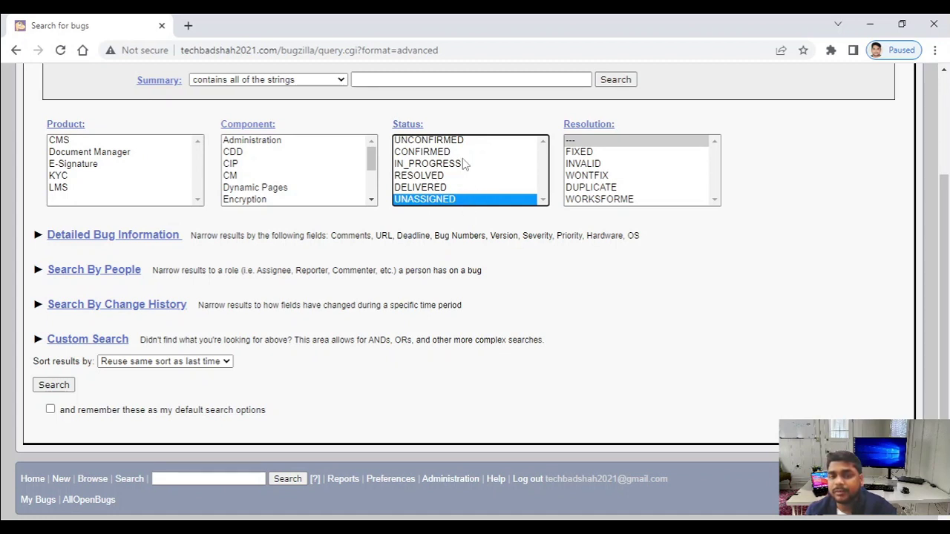
click(59, 238)
scroll(58, 239, down, 1)
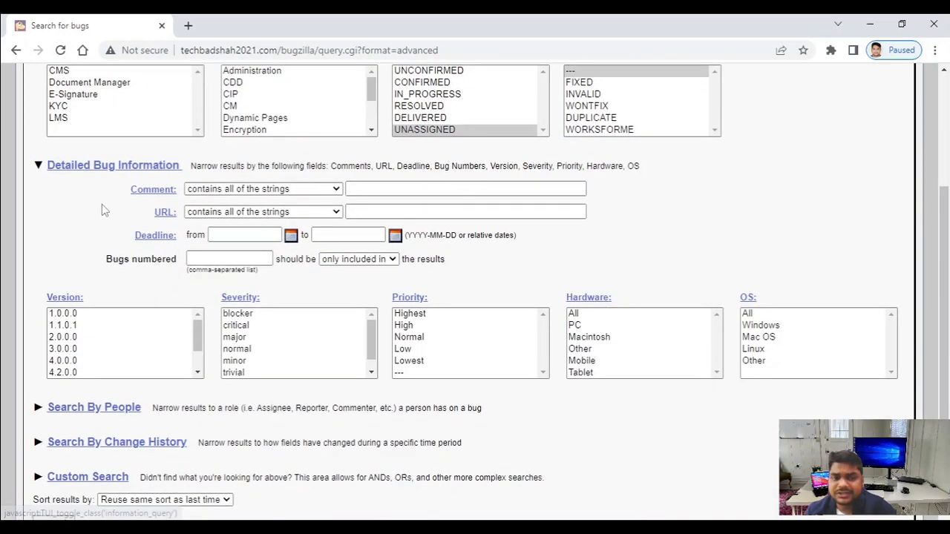
Step: Examine the matching options offered for the Comment criterion, leaving its text blank
click(232, 190)
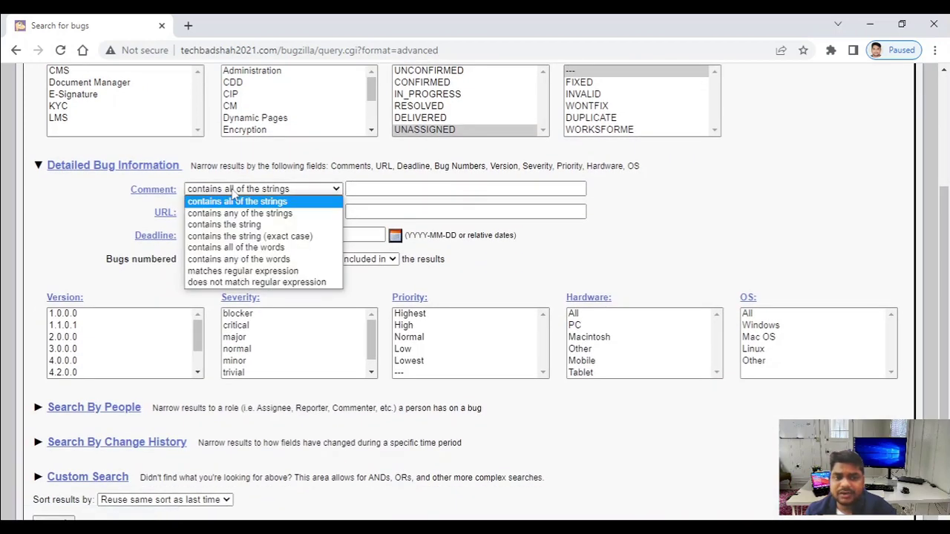
click(53, 195)
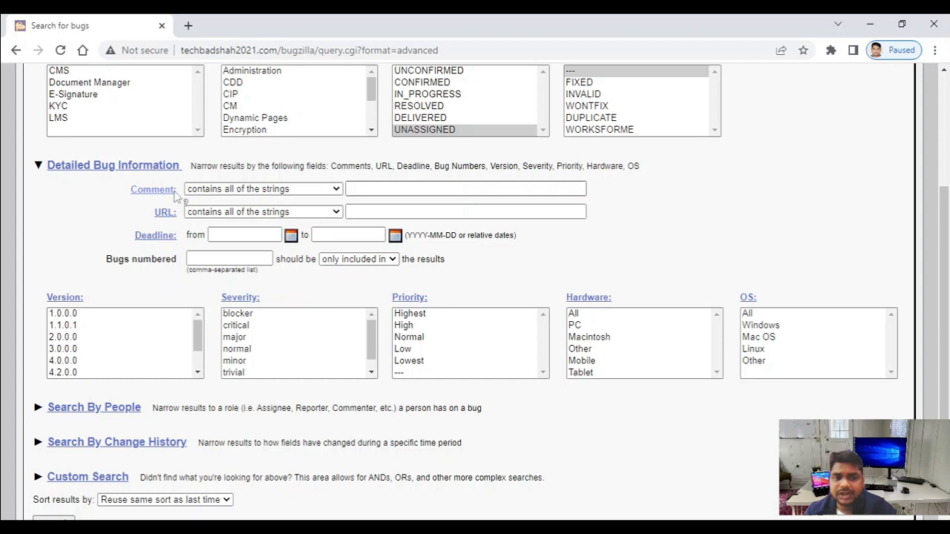
click(214, 193)
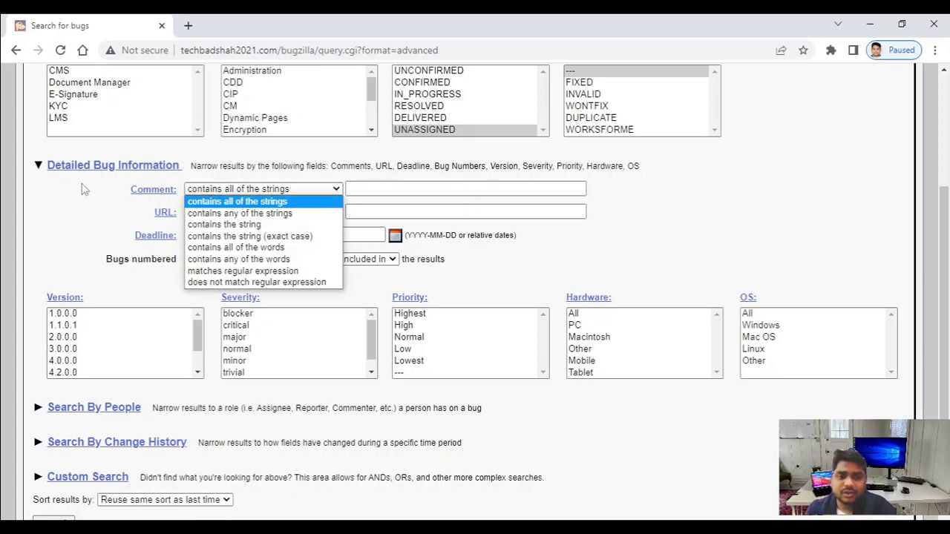
click(86, 189)
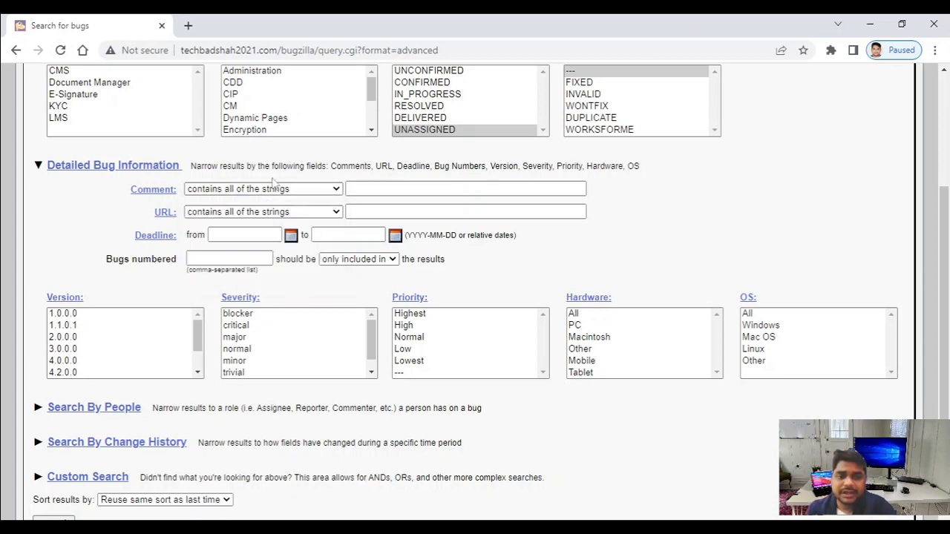
click(377, 192)
click(231, 195)
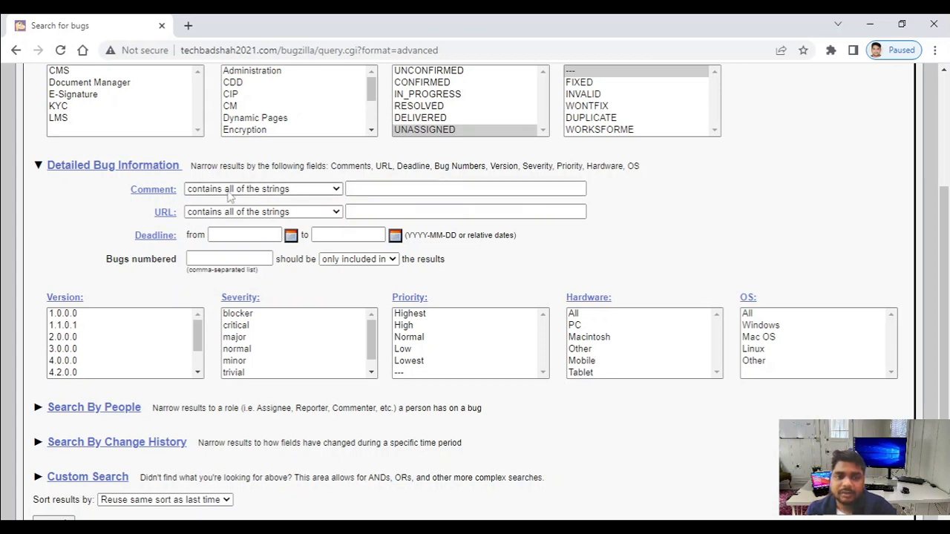
click(230, 194)
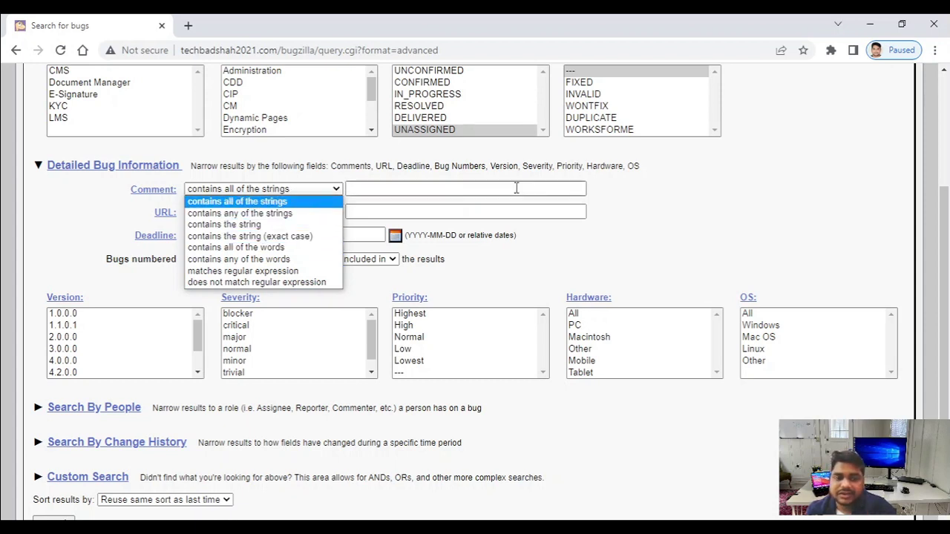
click(687, 194)
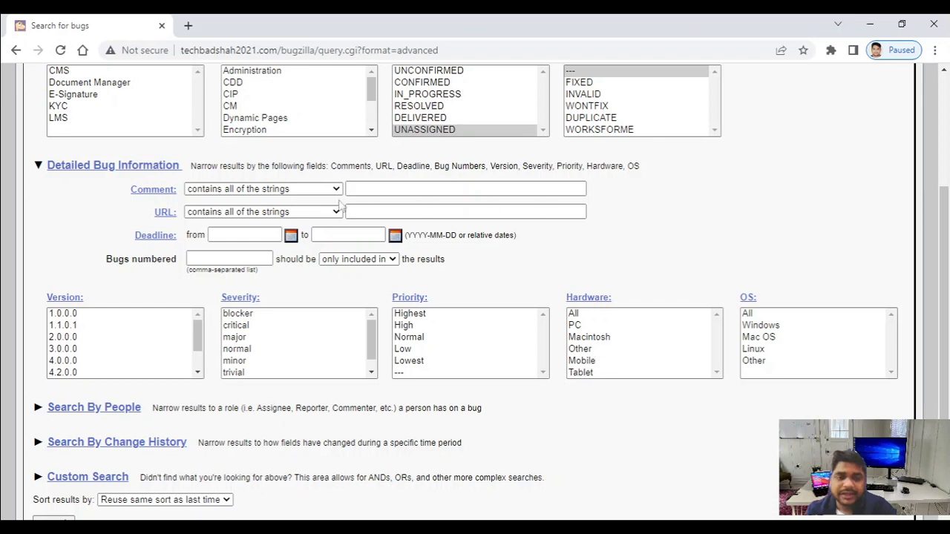
Step: Examine the matching options for the URL criterion and the calendar for the Deadline date range
click(206, 213)
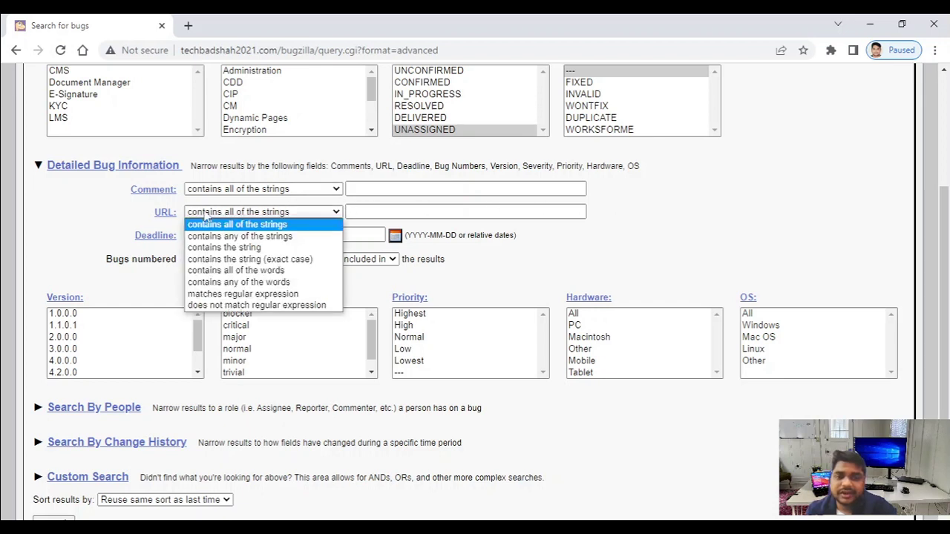
click(206, 214)
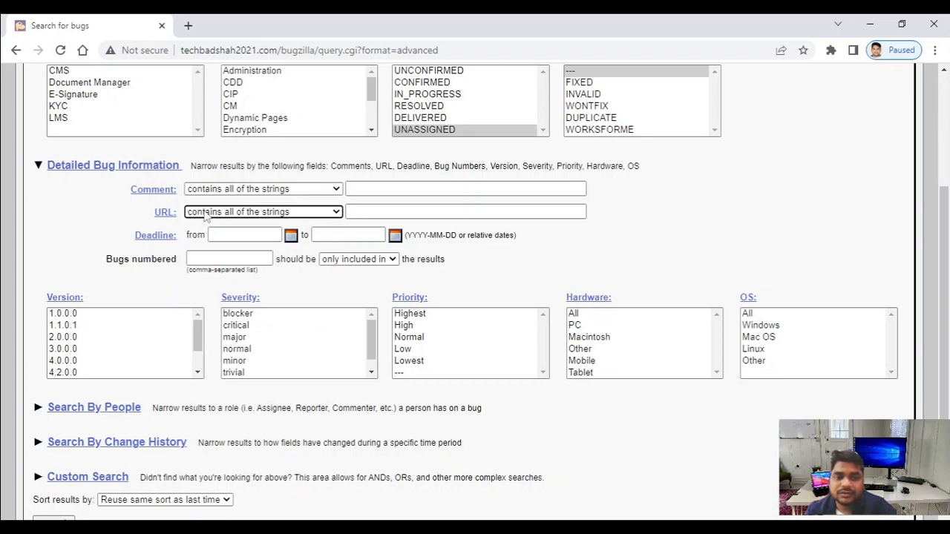
click(367, 212)
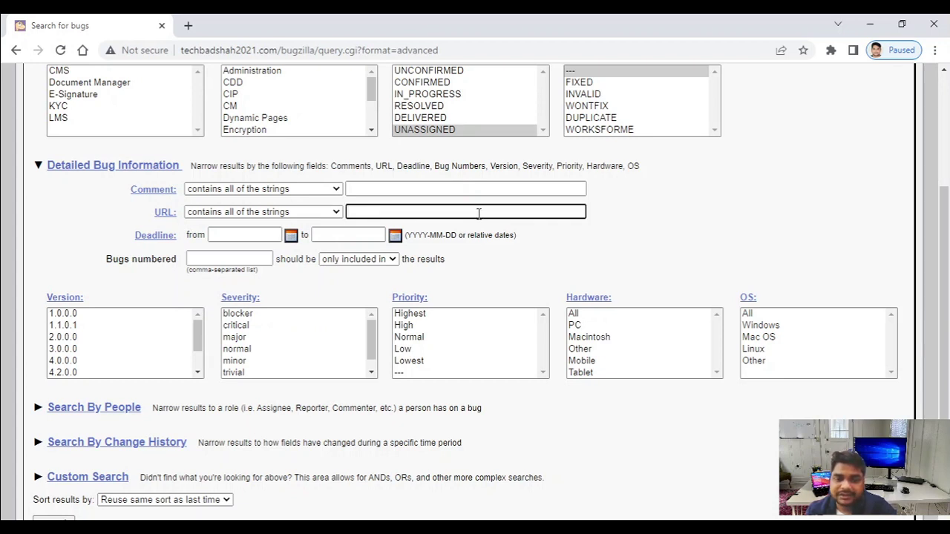
click(252, 236)
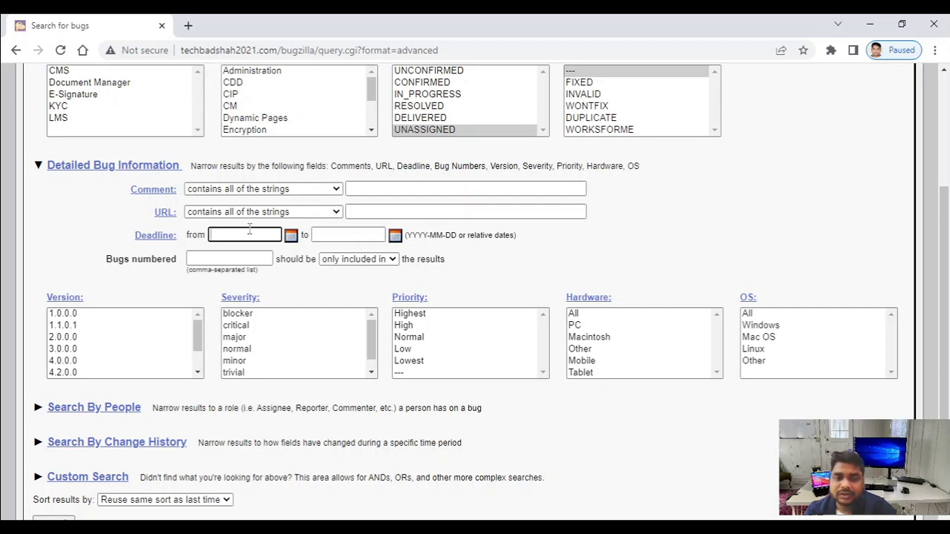
click(291, 236)
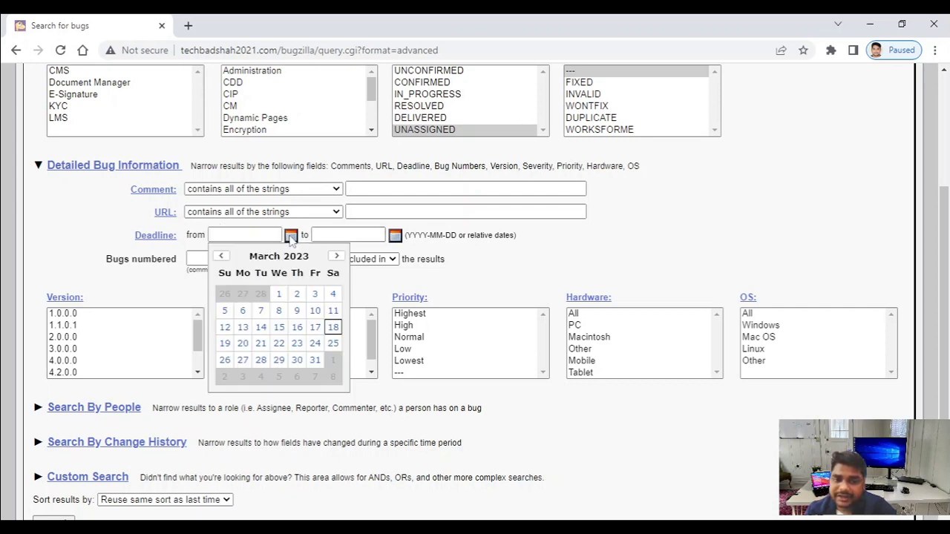
click(364, 237)
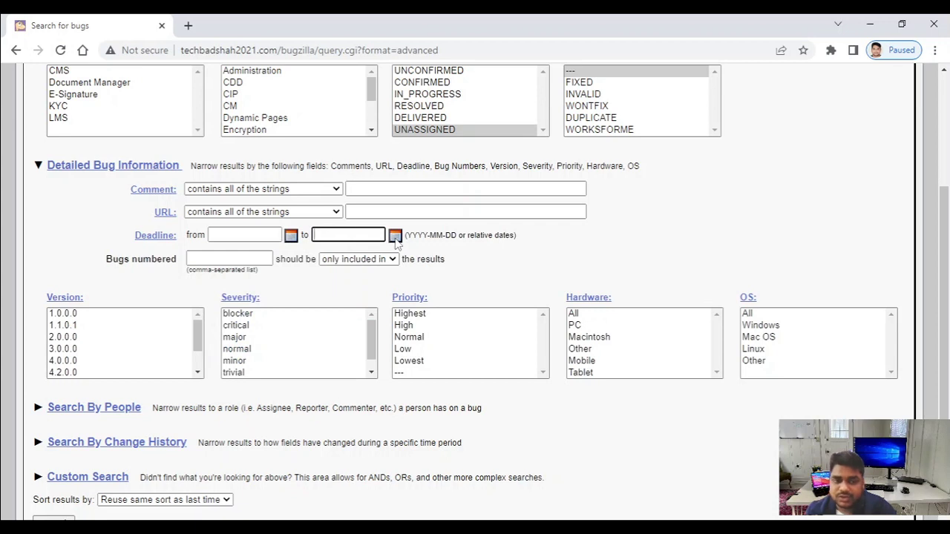
Step: Examine the include and exclude options for bug numbers and the entries of the Version list
click(226, 259)
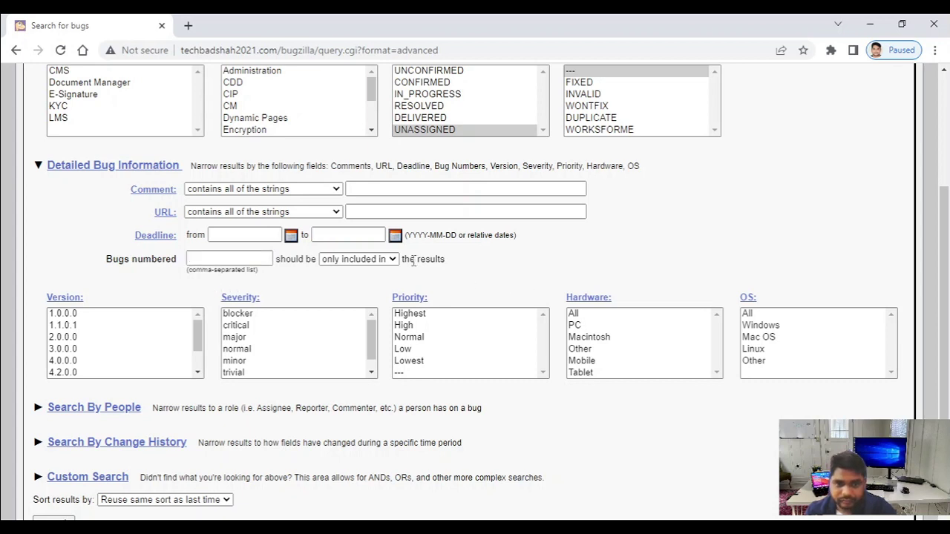
click(358, 259)
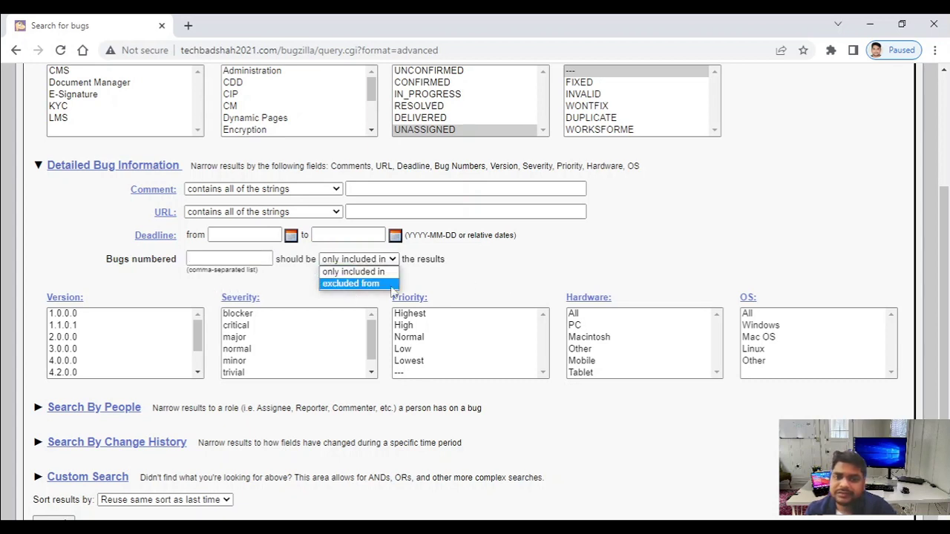
click(556, 276)
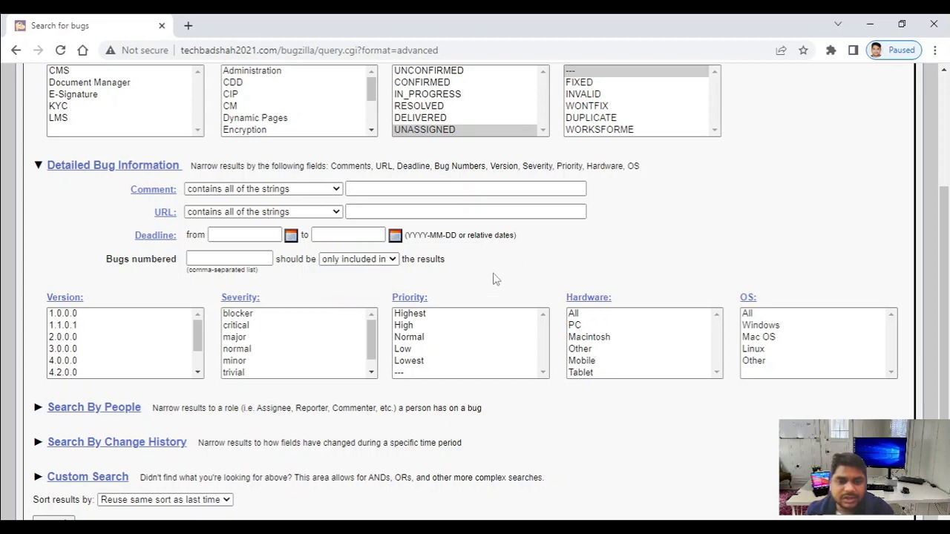
scroll(472, 256, down, 2)
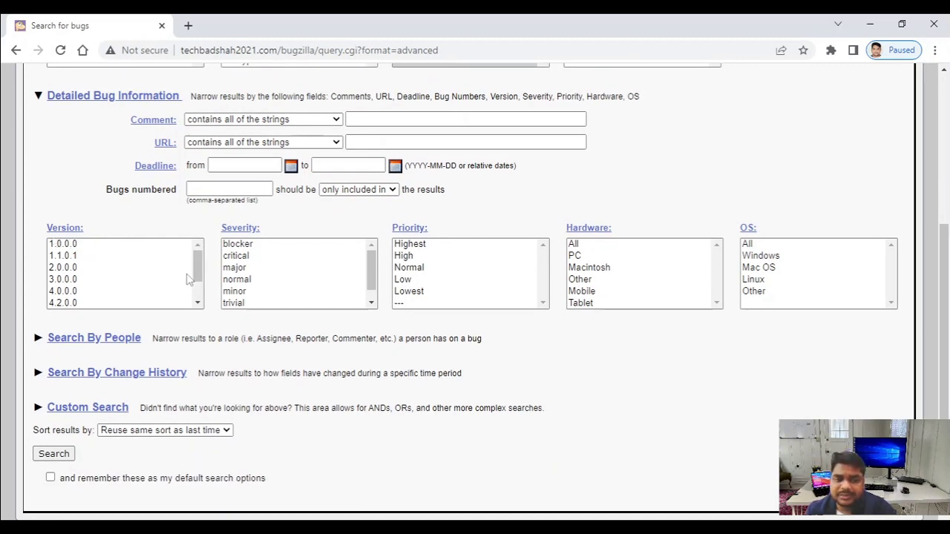
mouse_move(197, 264)
mouse_down()
mouse_move(197, 290)
mouse_move(198, 249)
mouse_up()
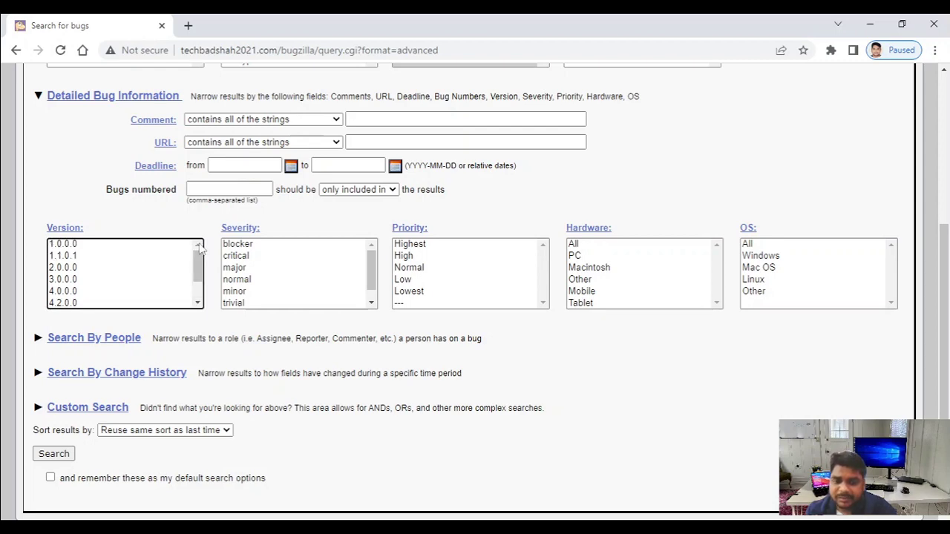
Step: Expand the Search By People section and examine its role checkboxes and the person text field, leaving the text blank
scroll(144, 128, up, 3)
scroll(242, 123, down, 3)
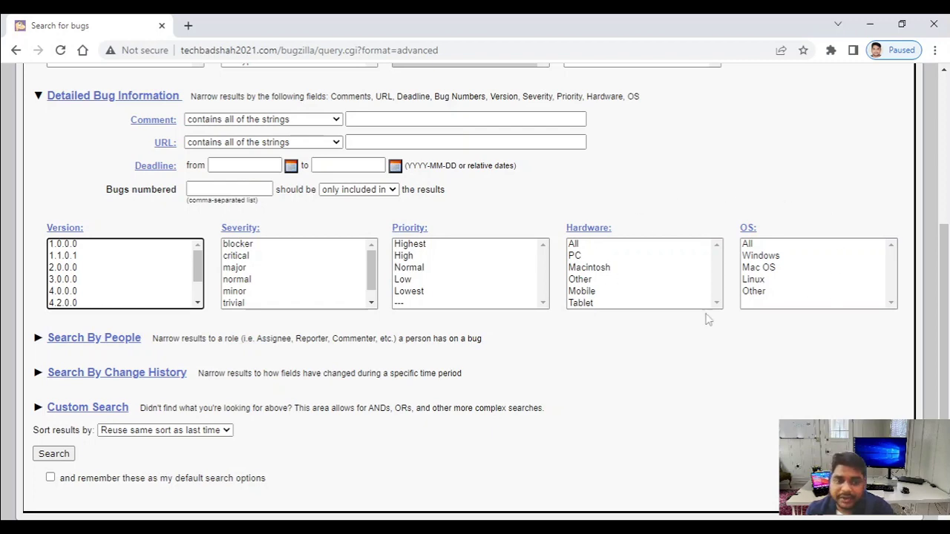
scroll(515, 354, down, 2)
click(113, 270)
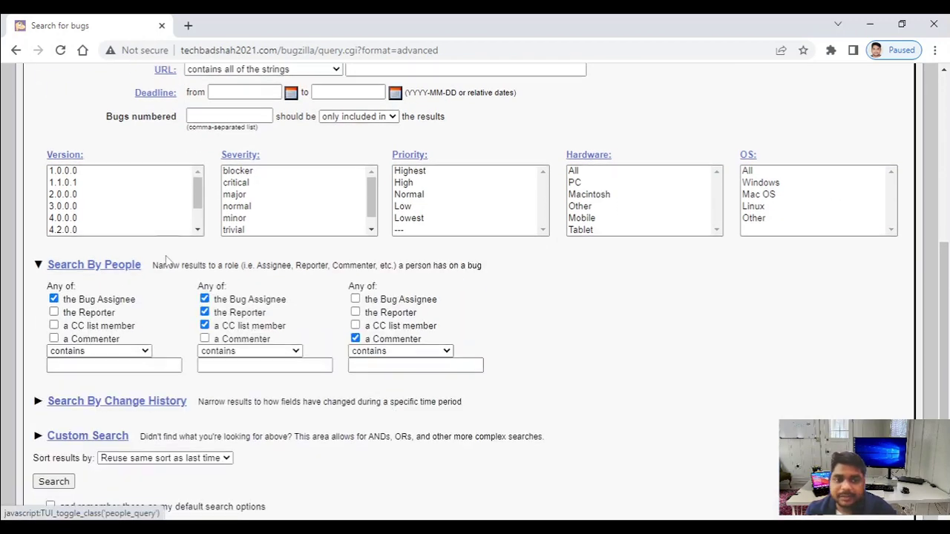
scroll(72, 291, down, 2)
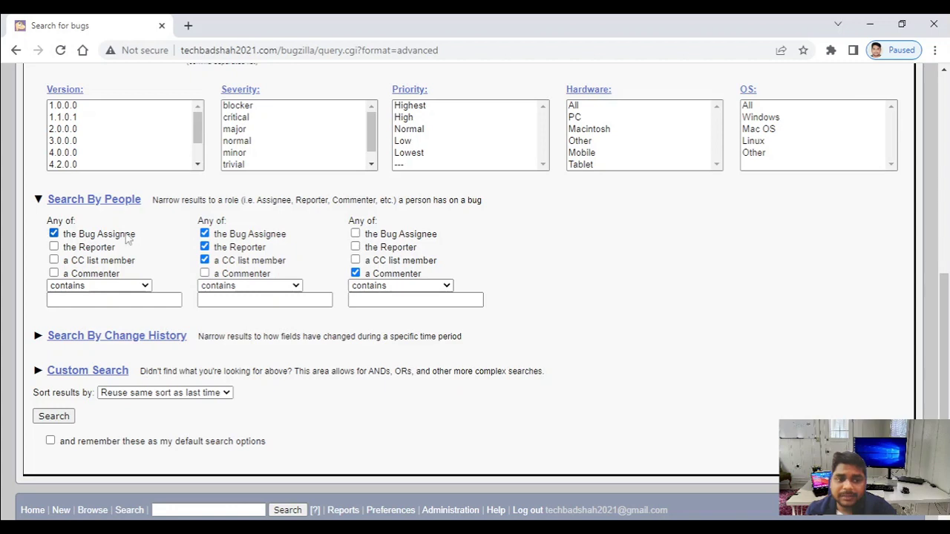
click(112, 301)
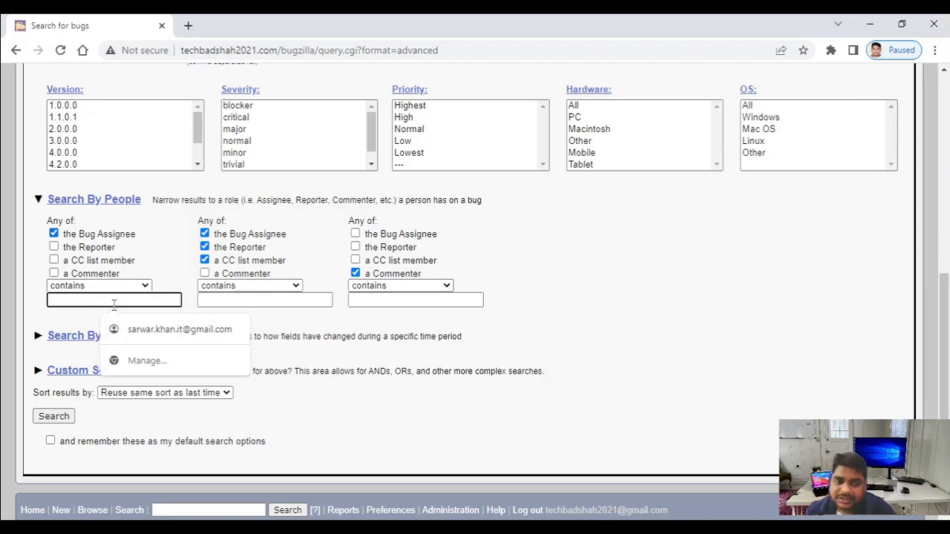
click(34, 282)
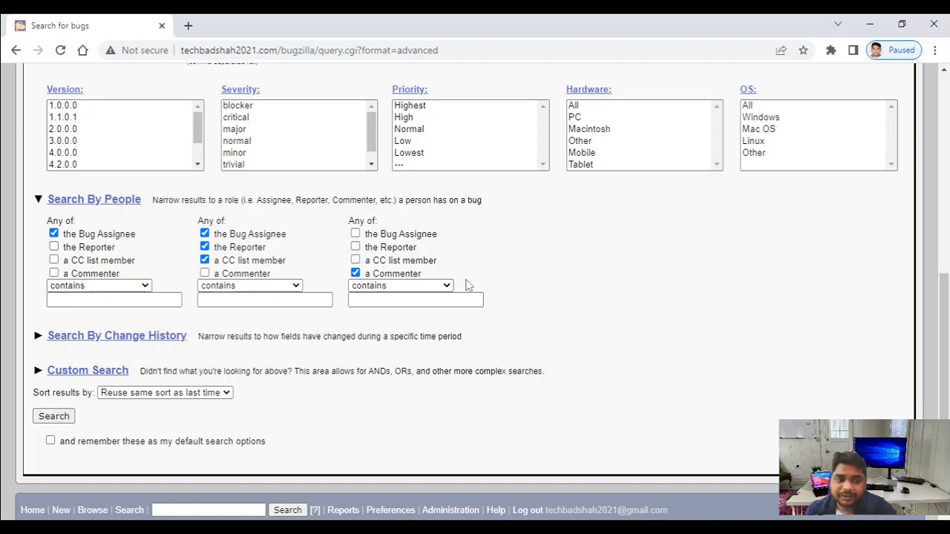
Step: Expand the Search By Change History section and examine its list of fields, changed-to value and date range
click(53, 338)
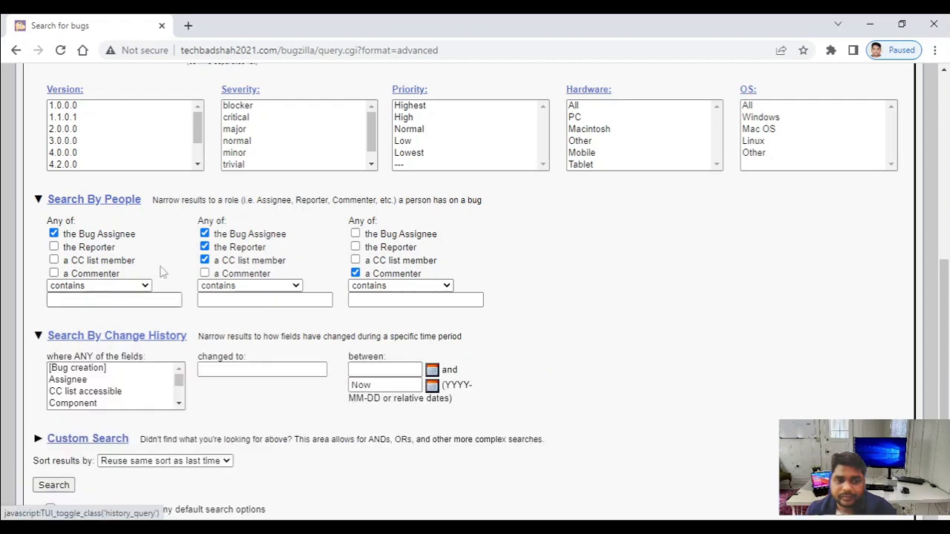
scroll(284, 222, down, 3)
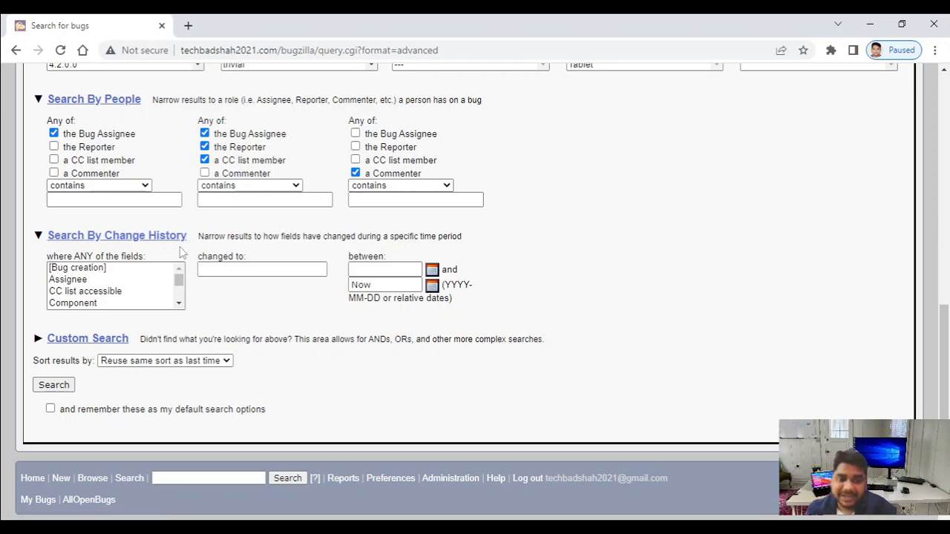
click(255, 269)
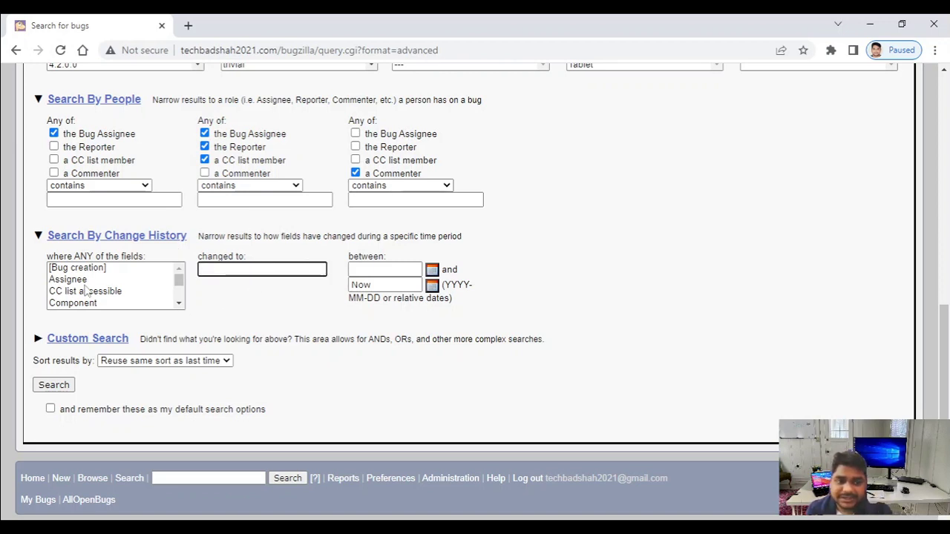
drag(179, 280, 180, 298)
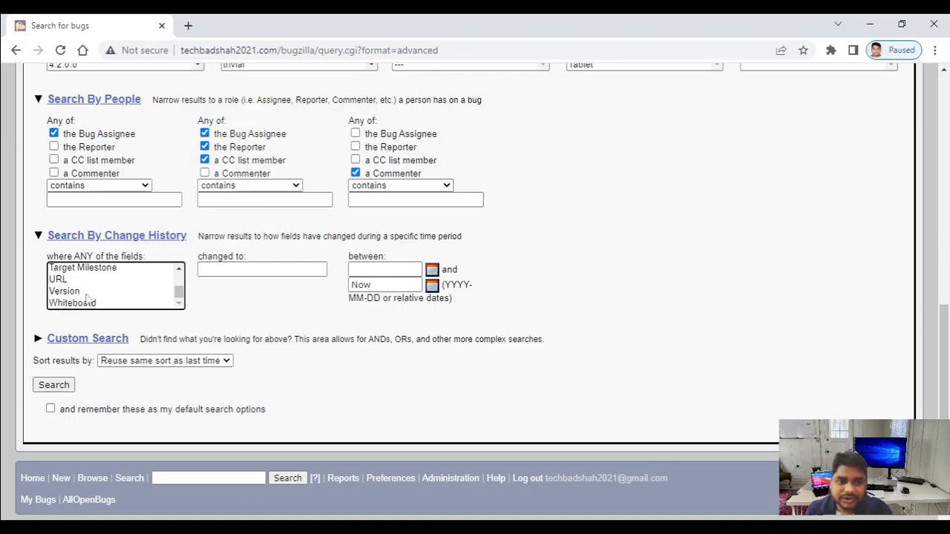
scroll(181, 280, up, 10)
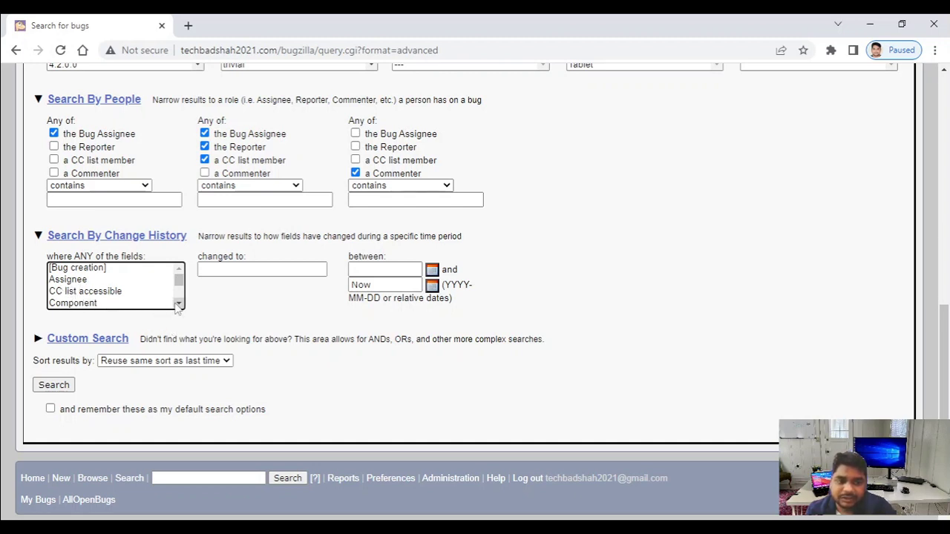
scroll(176, 297, down, 3)
click(265, 272)
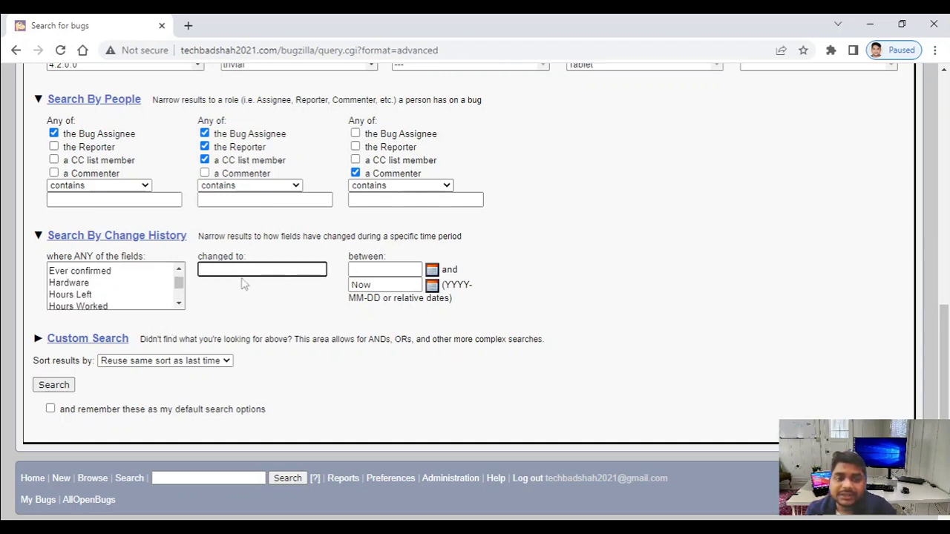
click(371, 272)
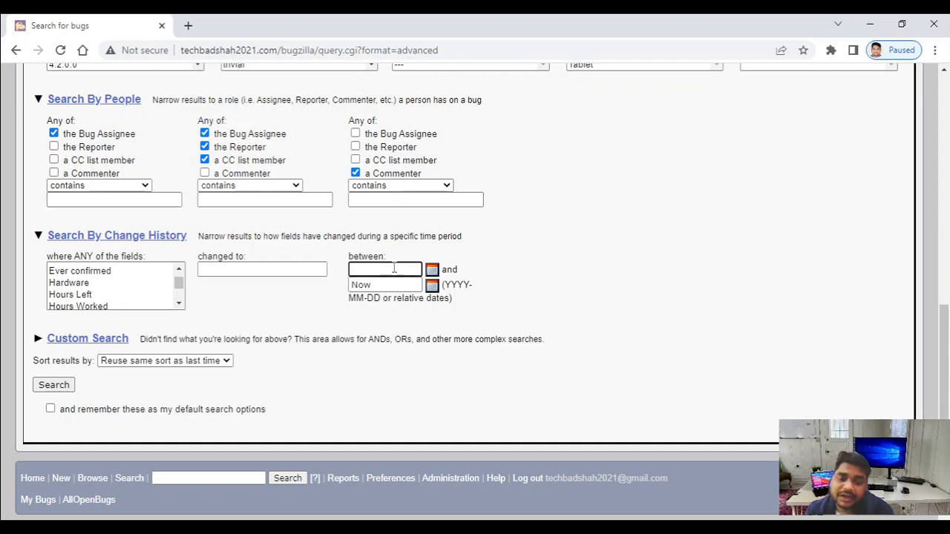
click(616, 297)
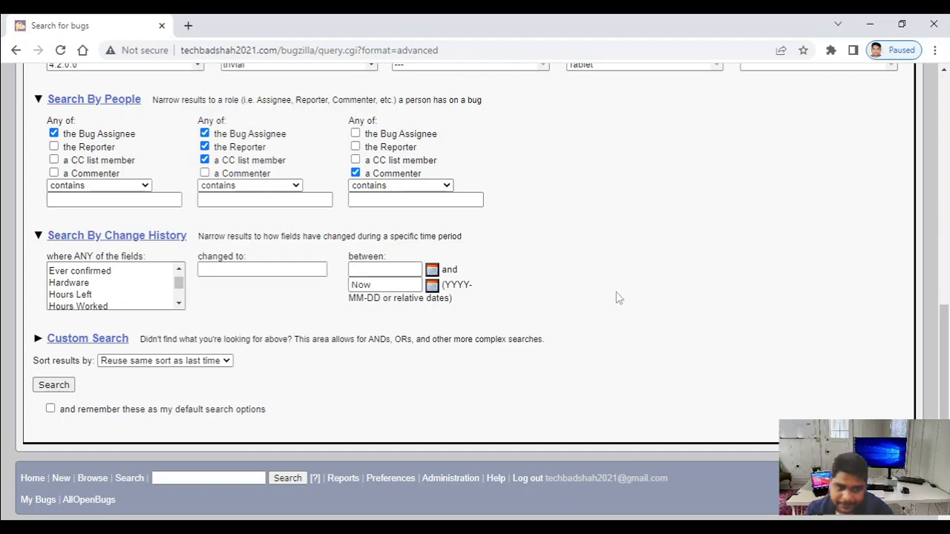
Step: Expand the Custom Search section and examine its description of more complex searches
click(93, 340)
scroll(188, 280, down, 1)
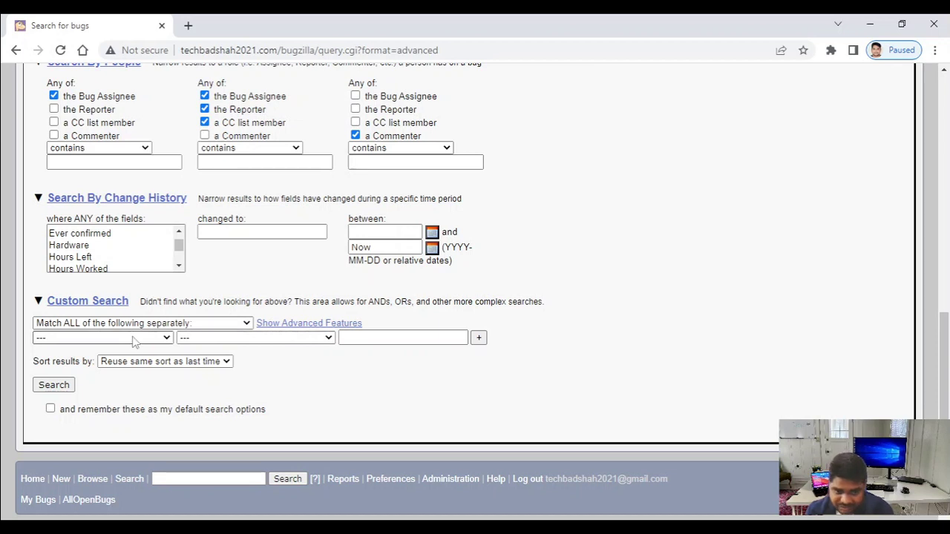
drag(296, 302, 542, 302)
click(625, 295)
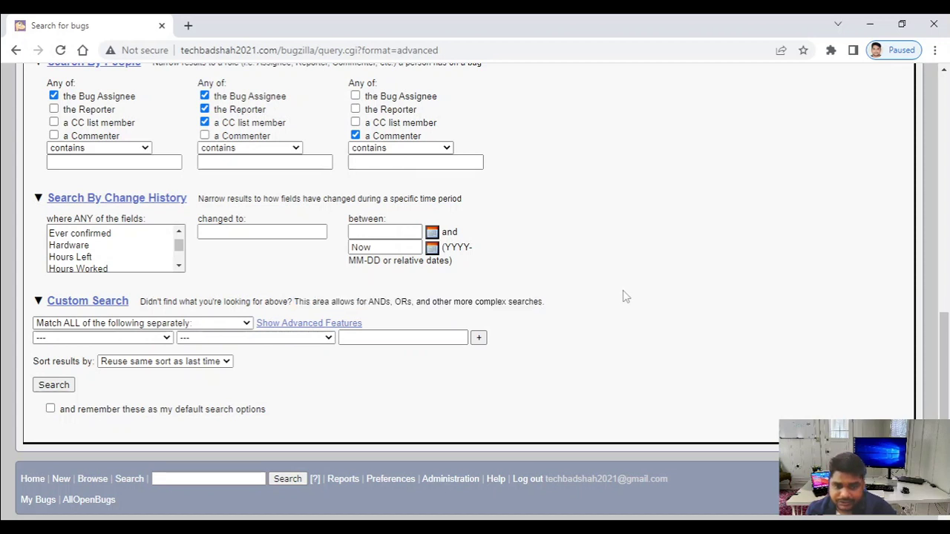
Step: Set the first custom search condition to Status with the operator "is equal to", leaving its value blank
click(107, 339)
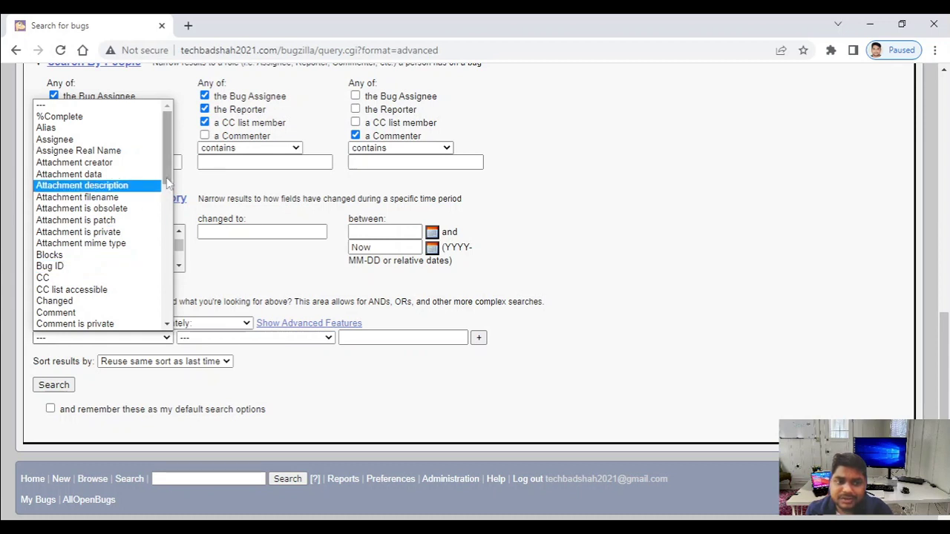
drag(166, 177, 148, 307)
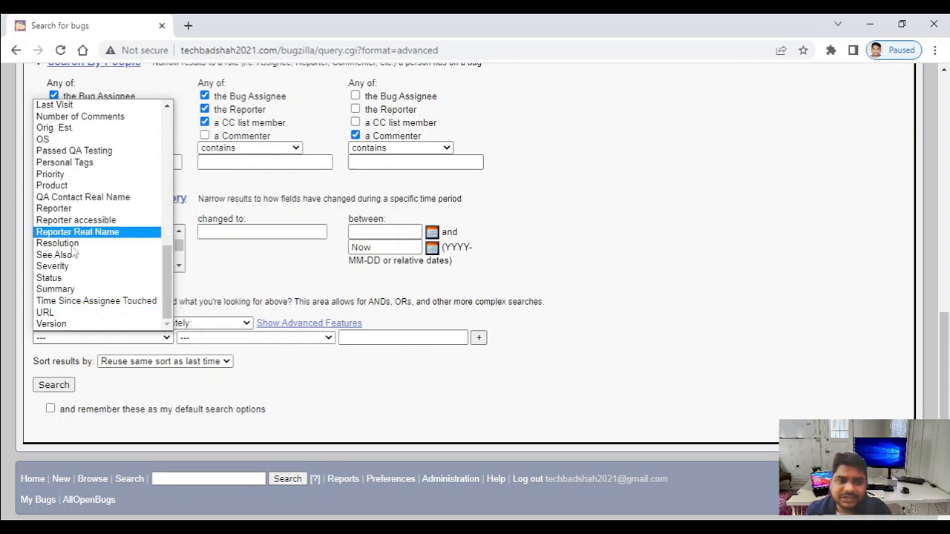
click(72, 281)
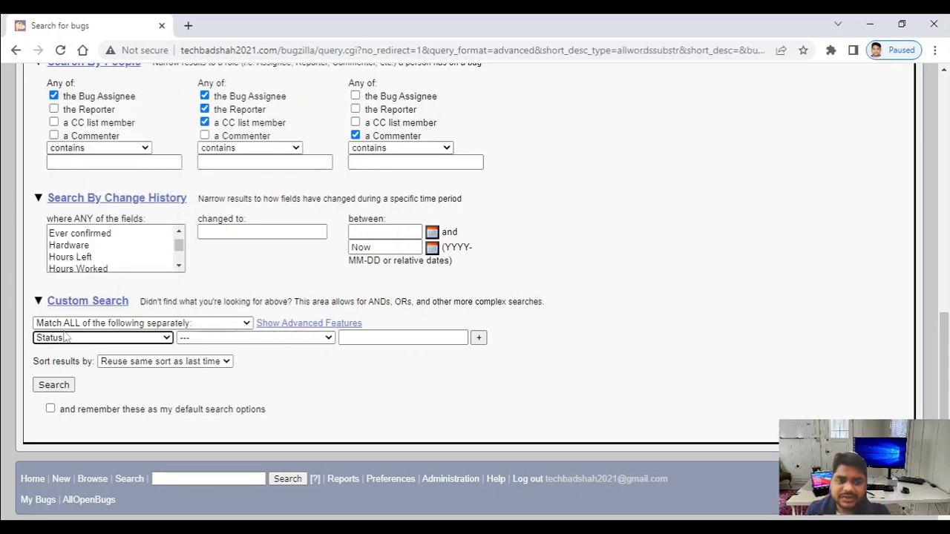
click(272, 339)
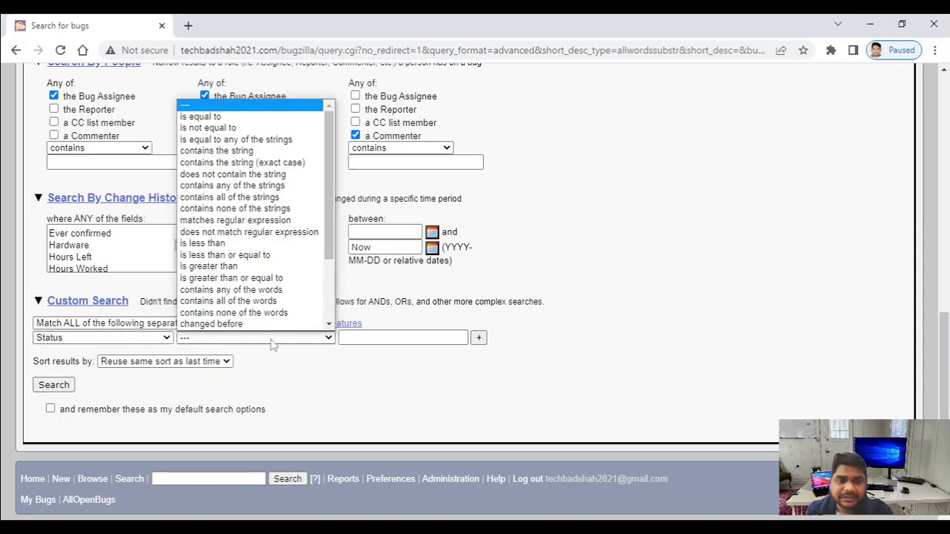
click(276, 117)
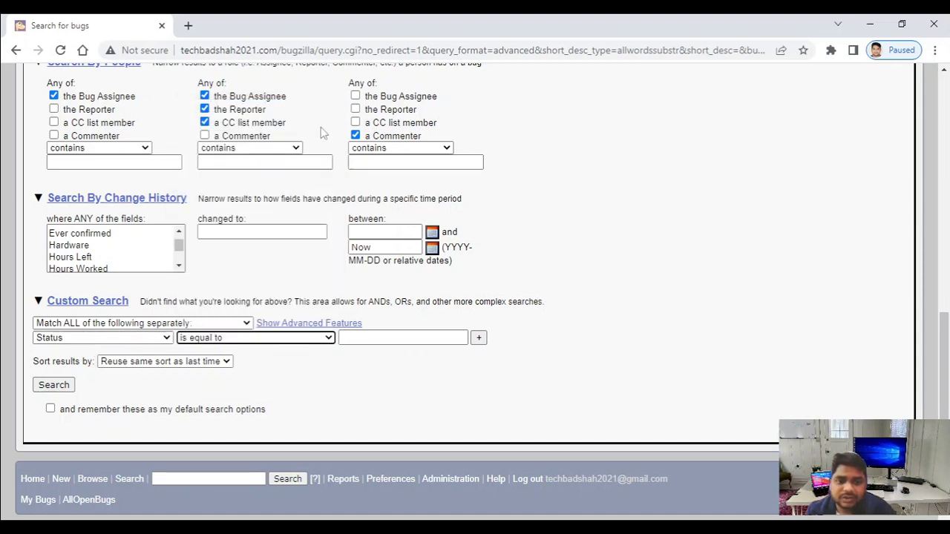
click(394, 336)
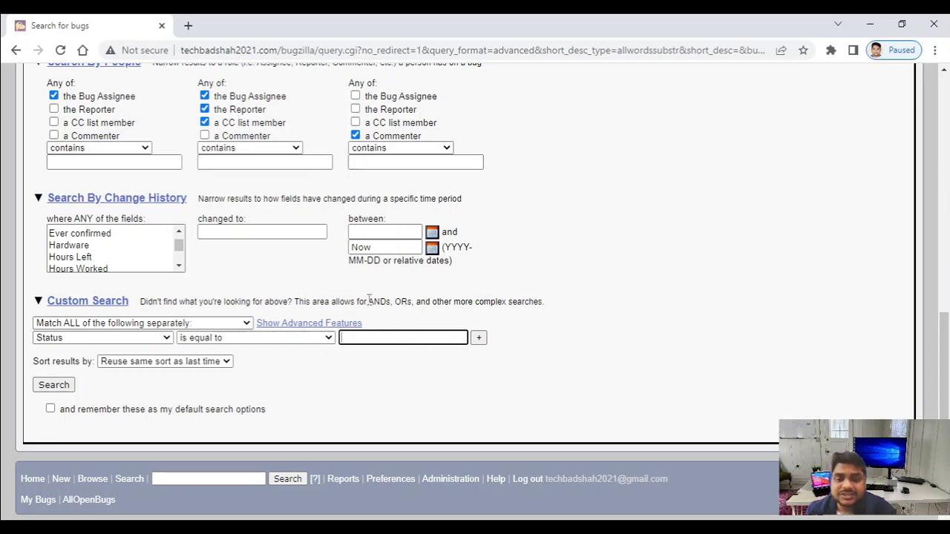
drag(367, 301, 423, 301)
click(522, 301)
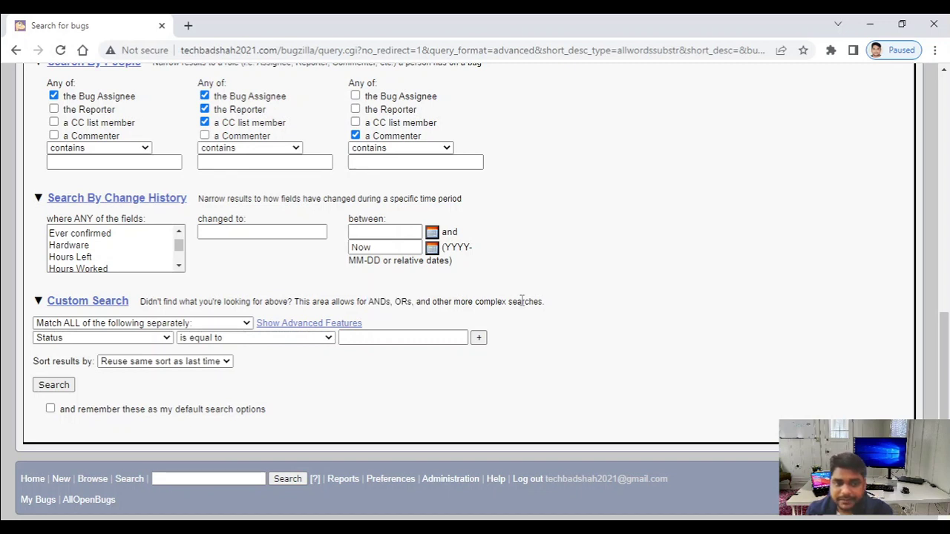
Step: Add a second custom search condition row and examine its available operators without choosing one
click(479, 338)
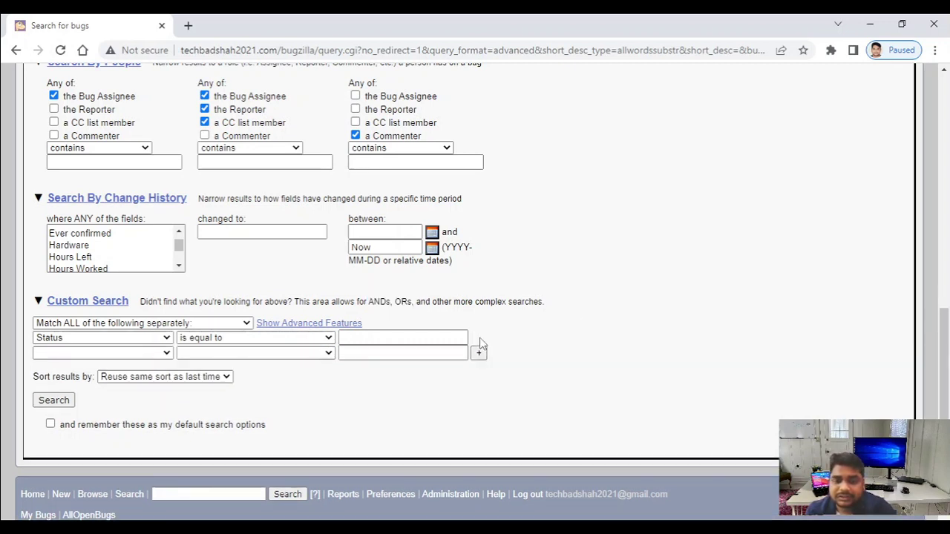
click(102, 354)
click(200, 354)
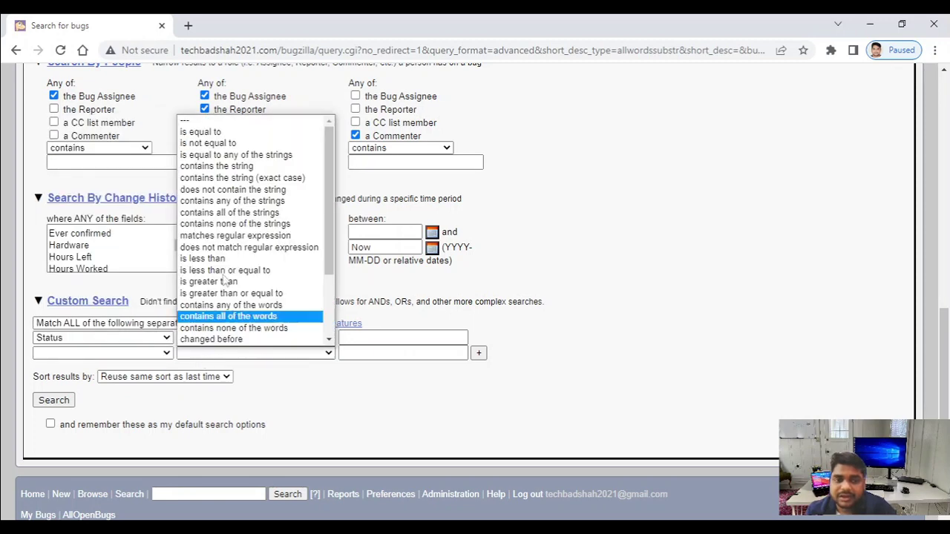
scroll(236, 228, down, 3)
scroll(236, 226, up, 3)
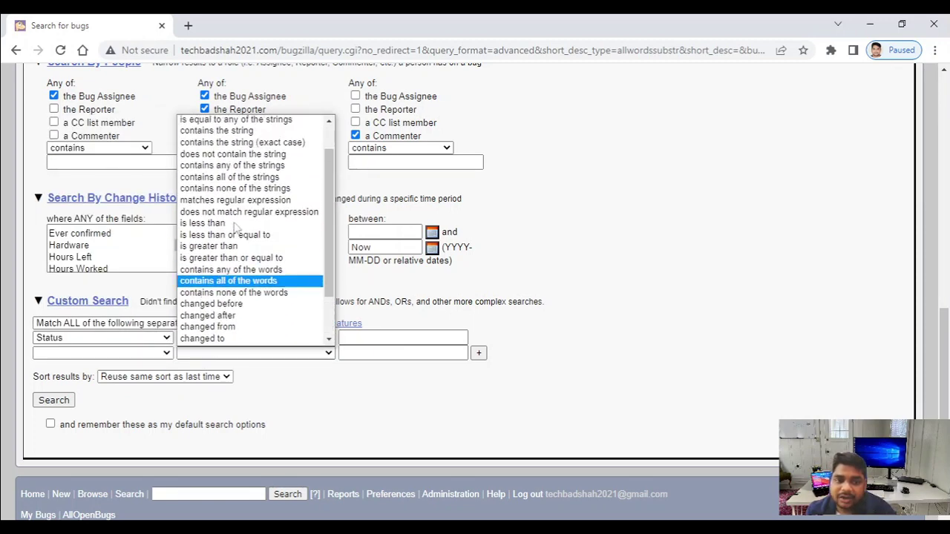
click(775, 242)
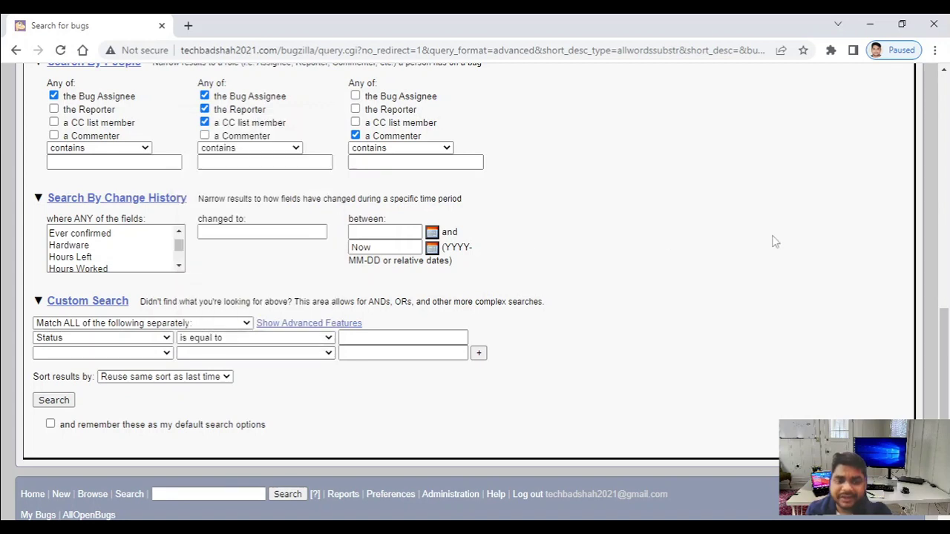
Step: Examine the match modes for combining the custom conditions and review the whole Advanced Search form
click(171, 324)
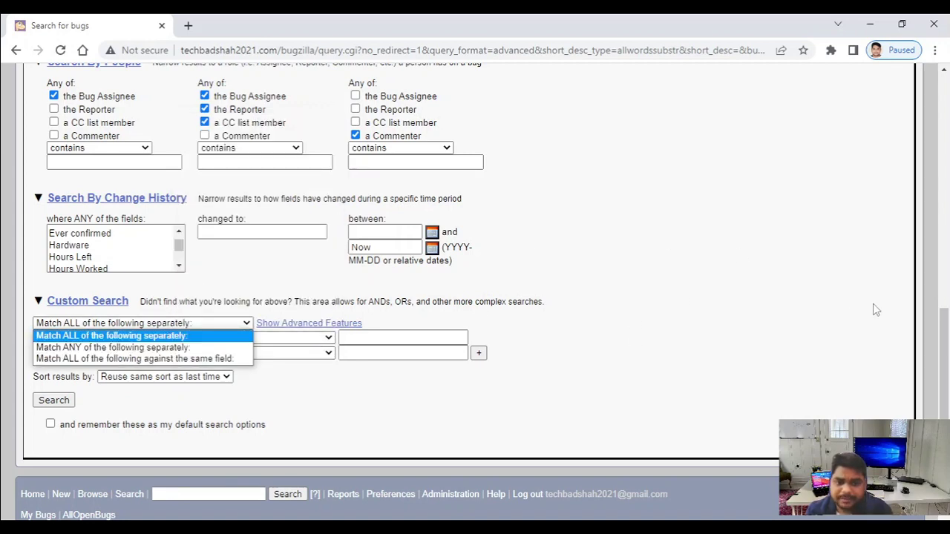
click(747, 289)
scroll(746, 290, up, 15)
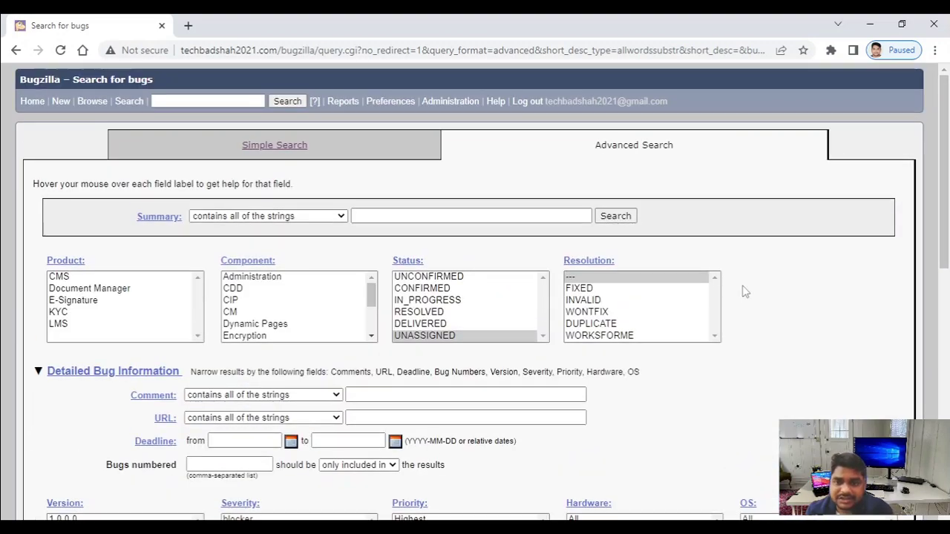
scroll(746, 292, down, 7)
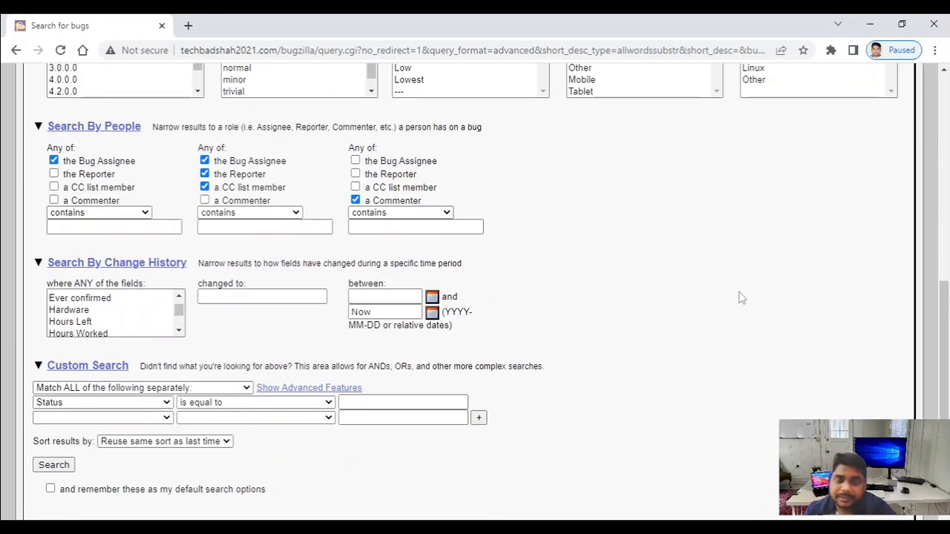
scroll(738, 297, up, 7)
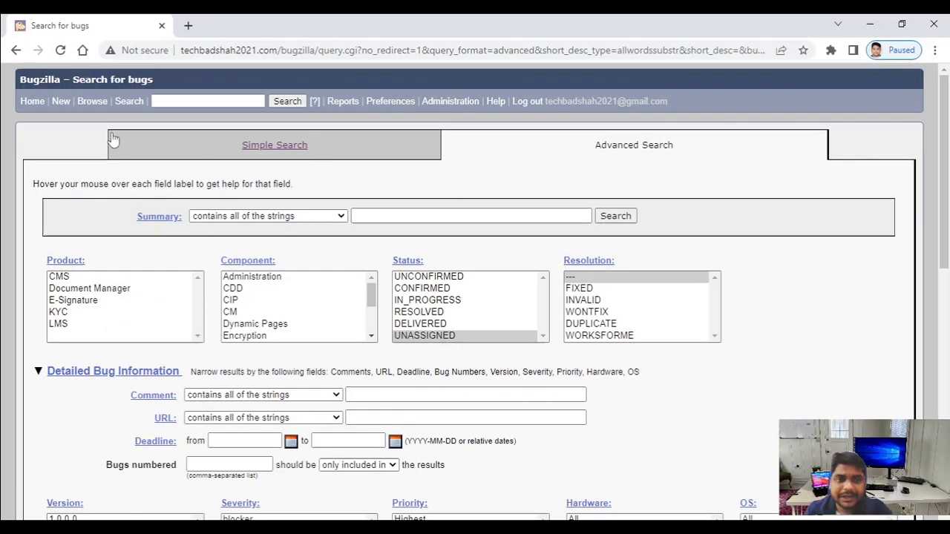
Step: Open a fresh Advanced Search form and select IN_PROGRESS as the status and Windows as the OS
click(132, 103)
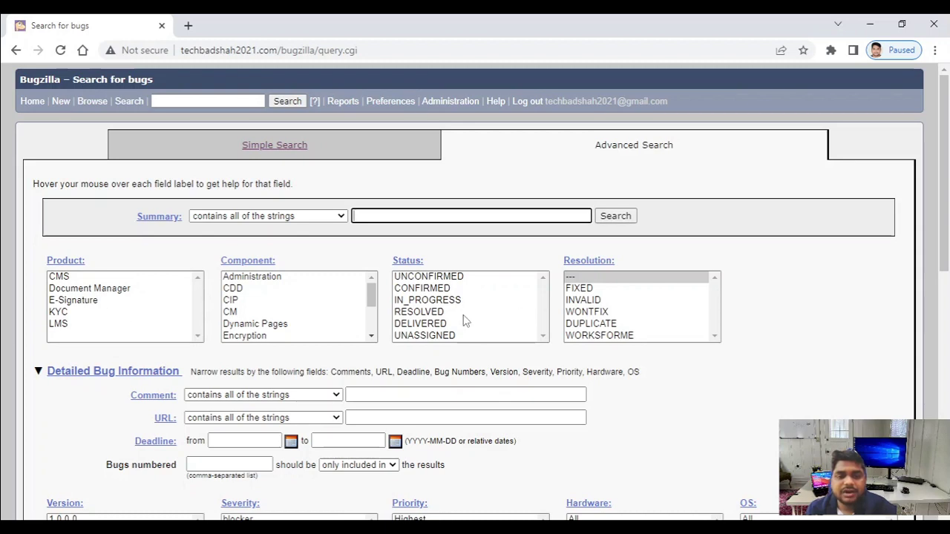
click(443, 302)
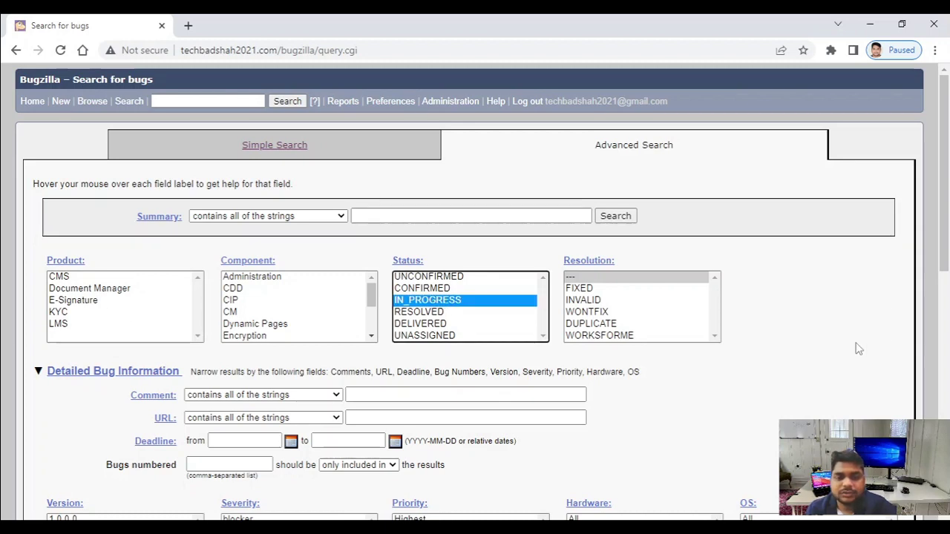
scroll(858, 349, down, 1)
scroll(859, 348, down, 3)
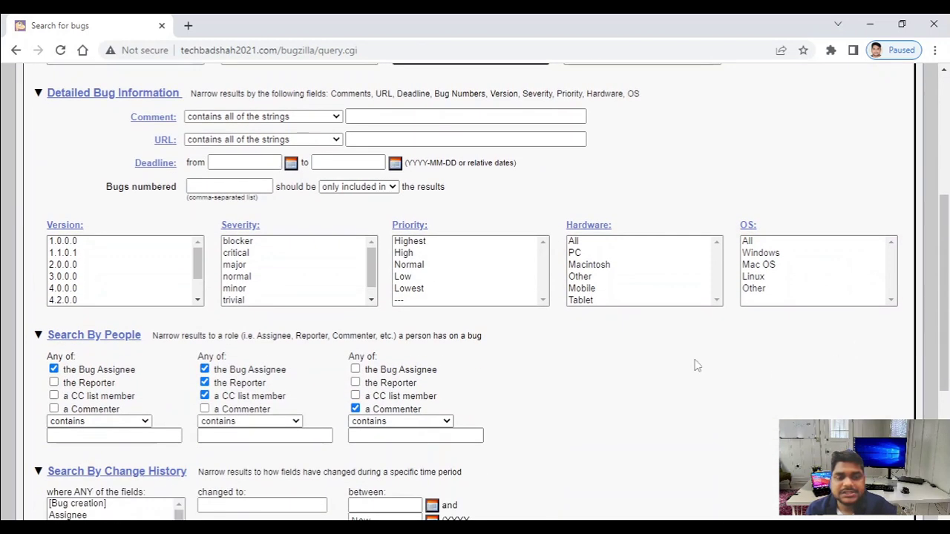
click(750, 253)
scroll(599, 256, down, 3)
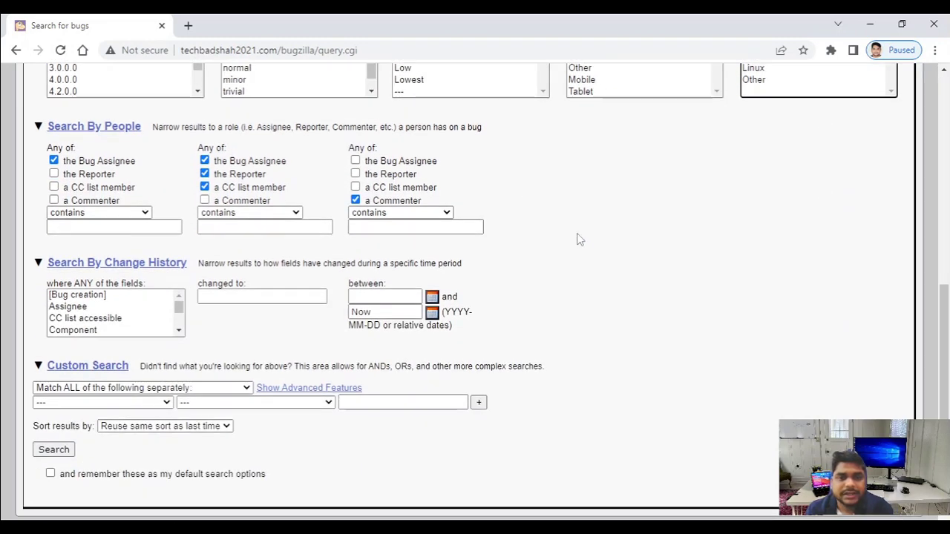
scroll(214, 261, down, 1)
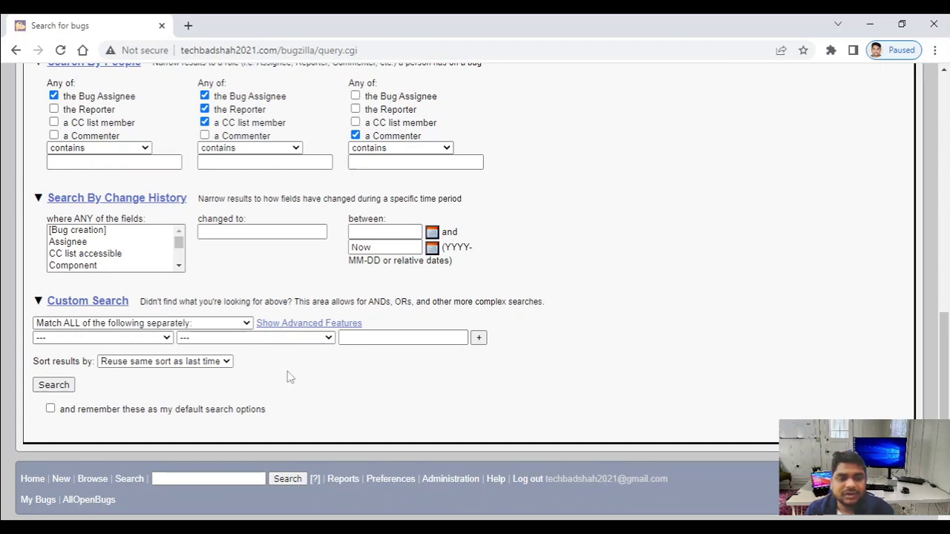
Step: Run the advanced search for IN_PROGRESS bugs on Windows
click(63, 391)
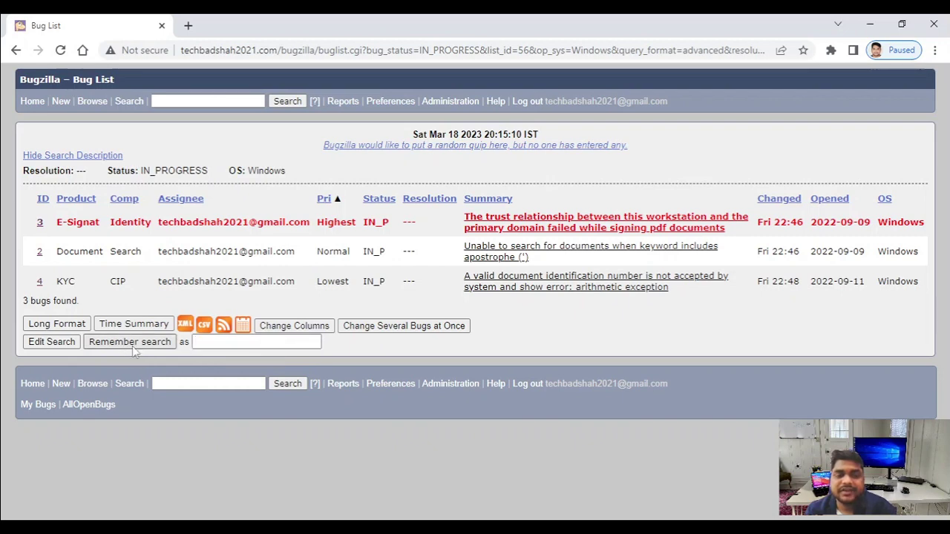
click(184, 340)
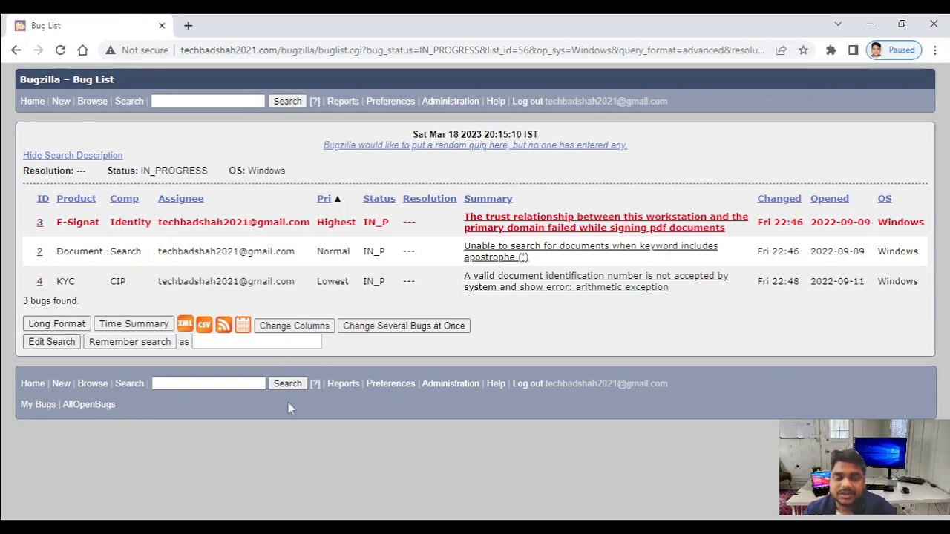
Step: Switch to PowerPoint, review the saved search, sharing and report topics on the Searches & Reports slide, and return to Bugzilla
key(alt+Tab)
click(393, 273)
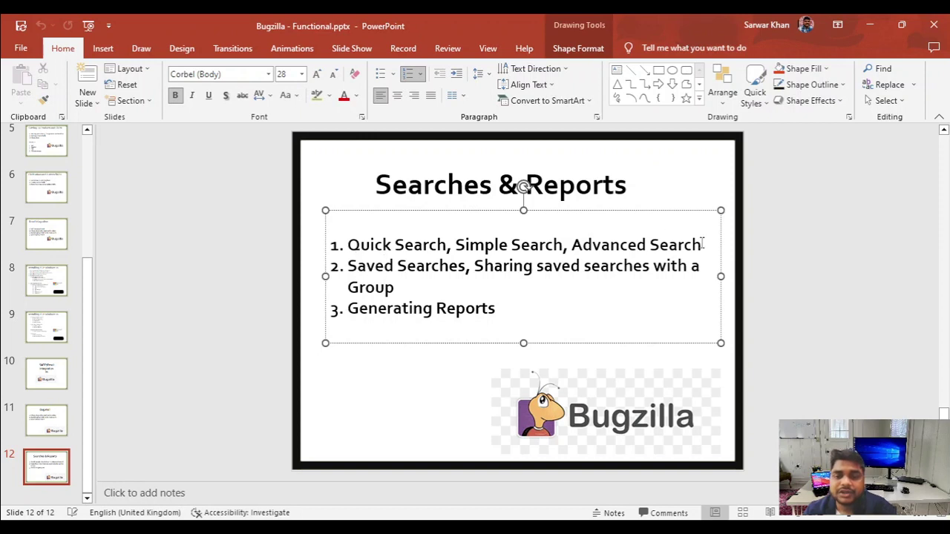
drag(702, 245, 689, 269)
click(361, 272)
click(492, 277)
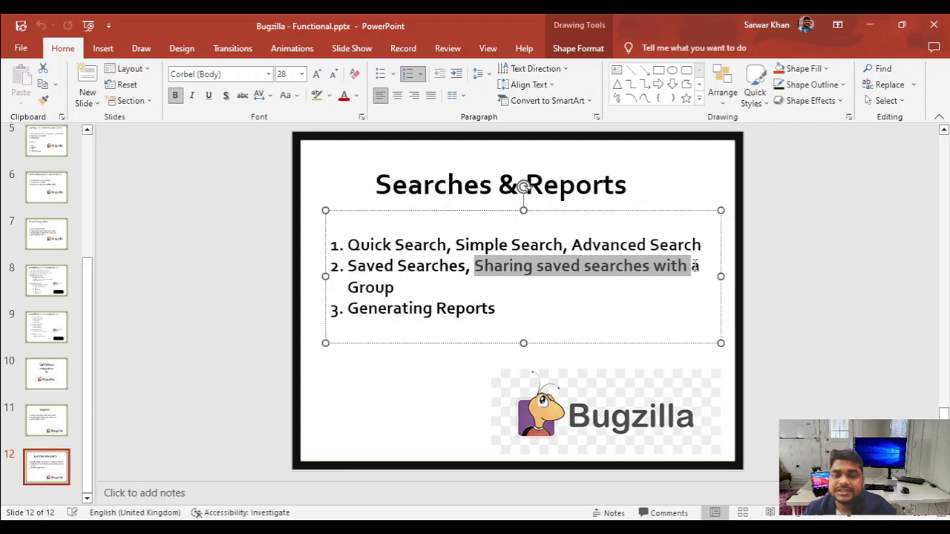
click(405, 282)
click(506, 304)
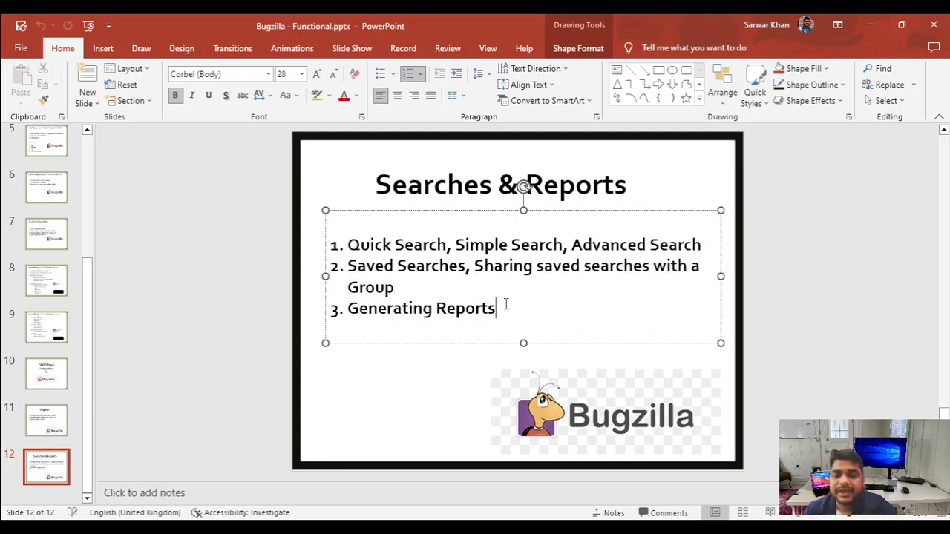
click(870, 24)
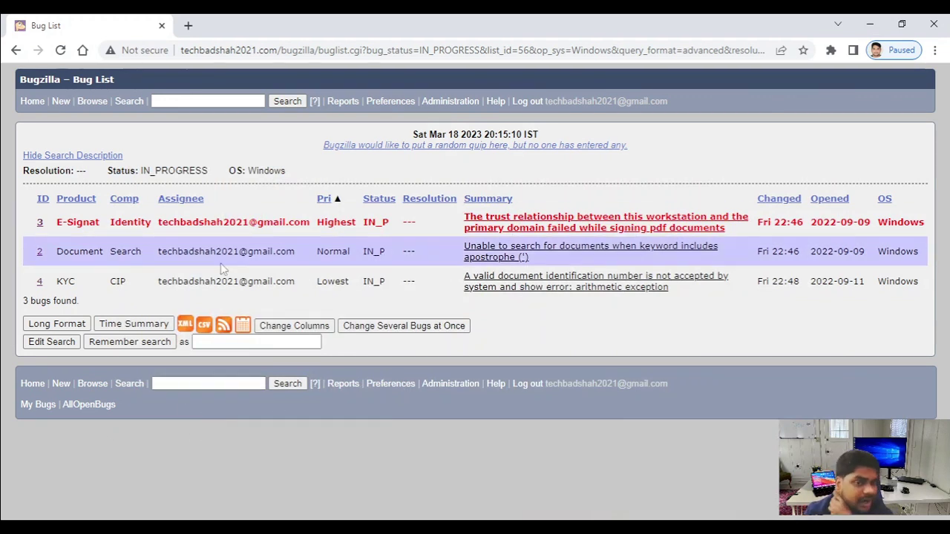
Step: Run the AllOpenBugs saved search, return to the previous bug list, and check its IN_PROGRESS status criterion
click(97, 408)
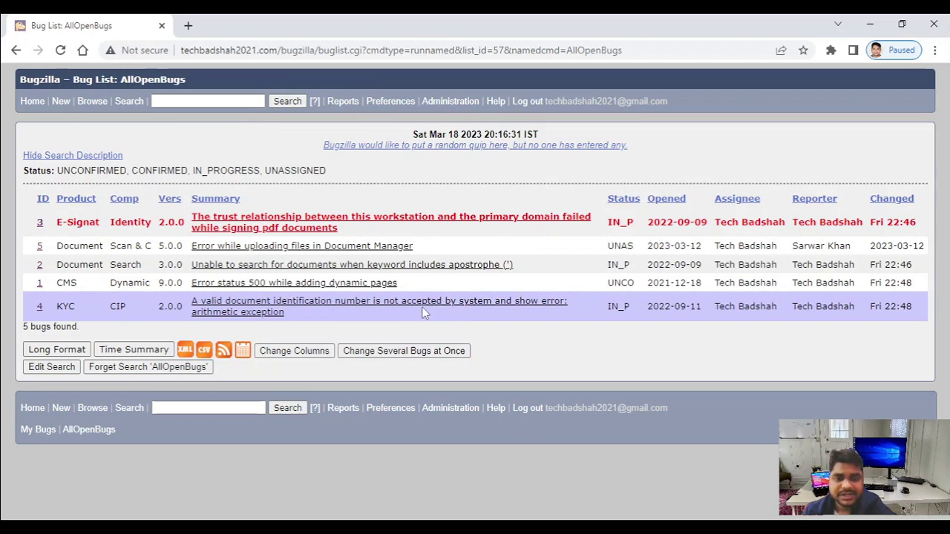
click(11, 49)
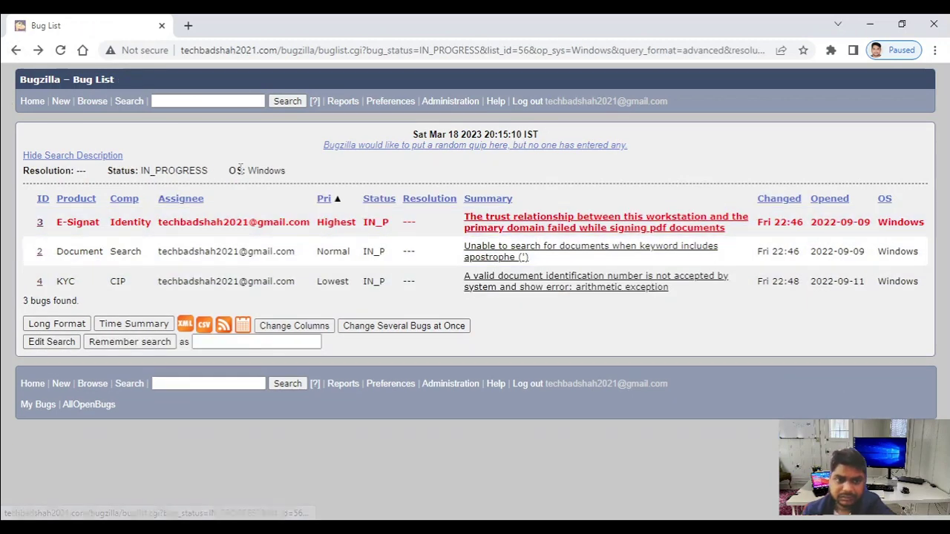
double_click(157, 170)
click(244, 148)
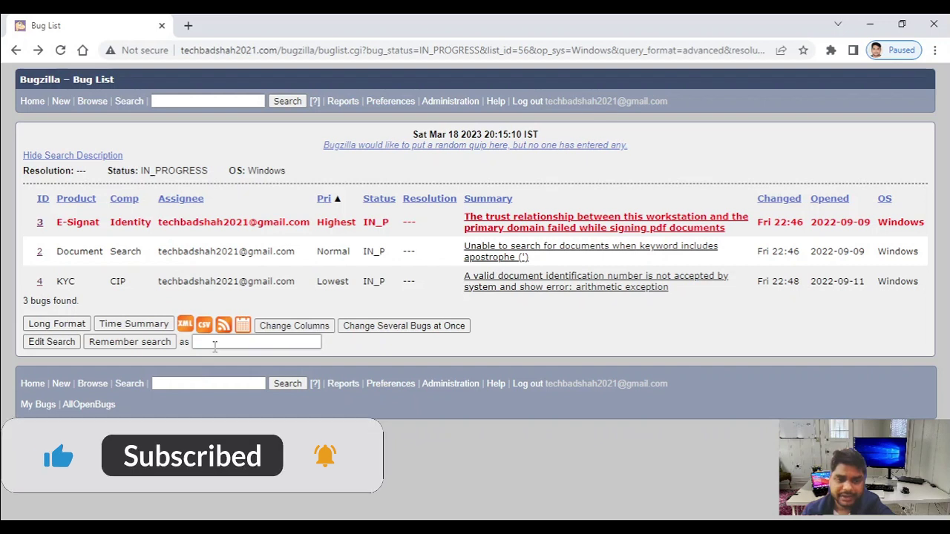
Step: Save the current search under the name InProgress
click(216, 343)
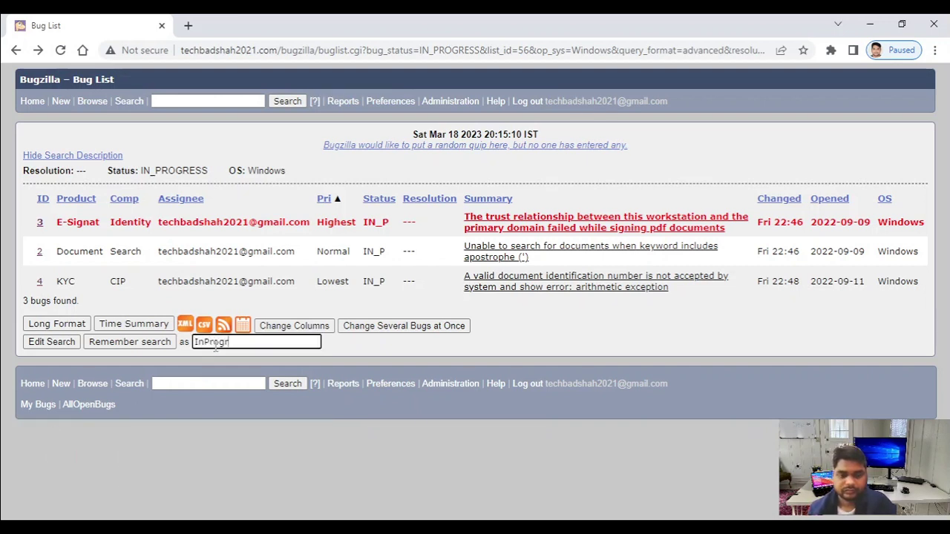
key(Return)
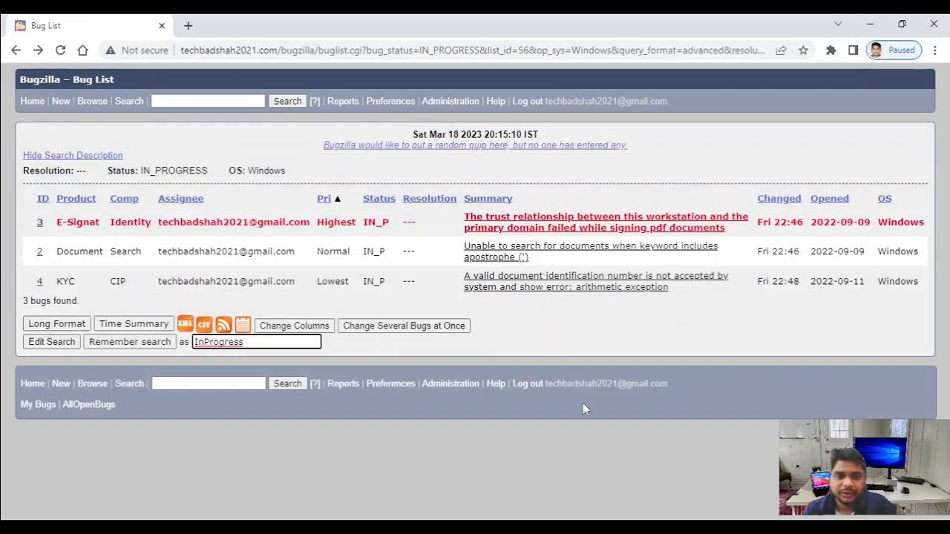
click(582, 404)
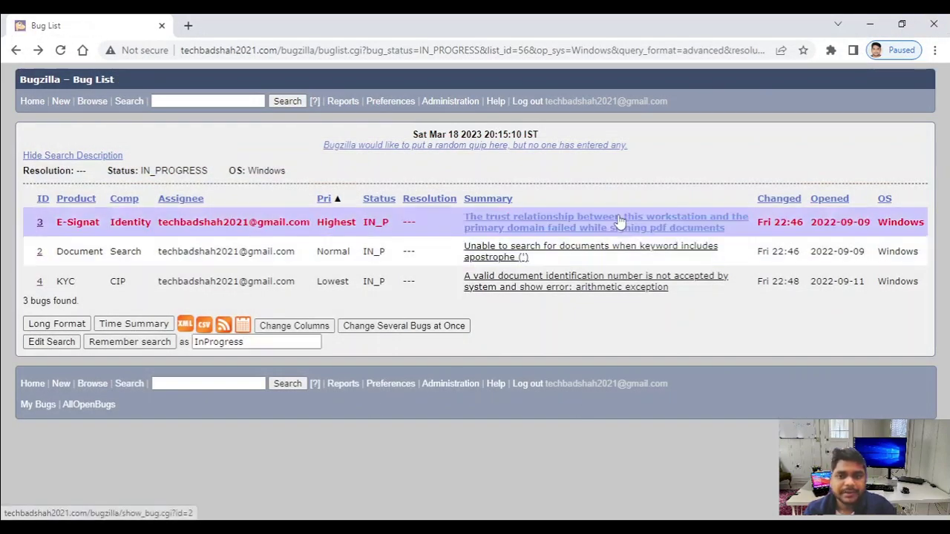
Step: Run the InProgress saved search from the Bugzilla home page, and glance at the topics slide in PowerPoint
click(39, 110)
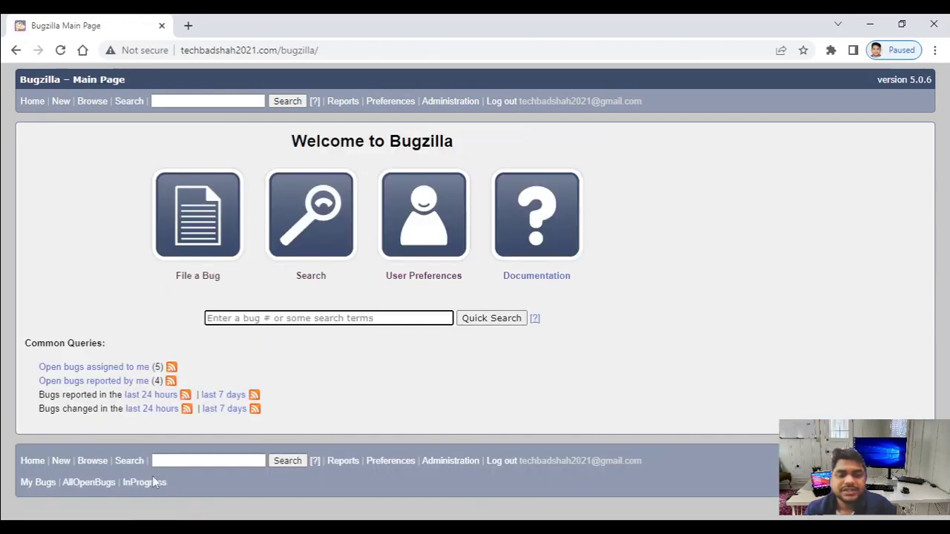
click(147, 484)
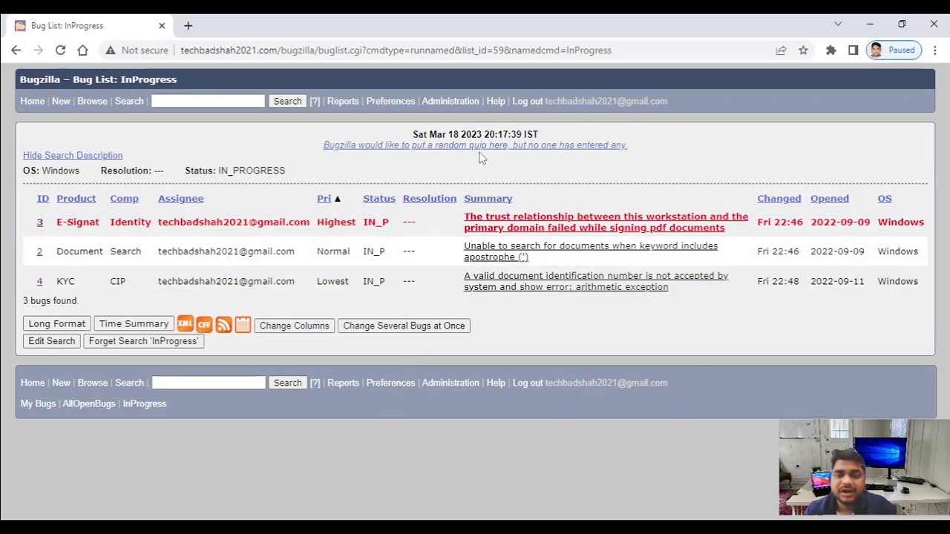
key(alt+Tab)
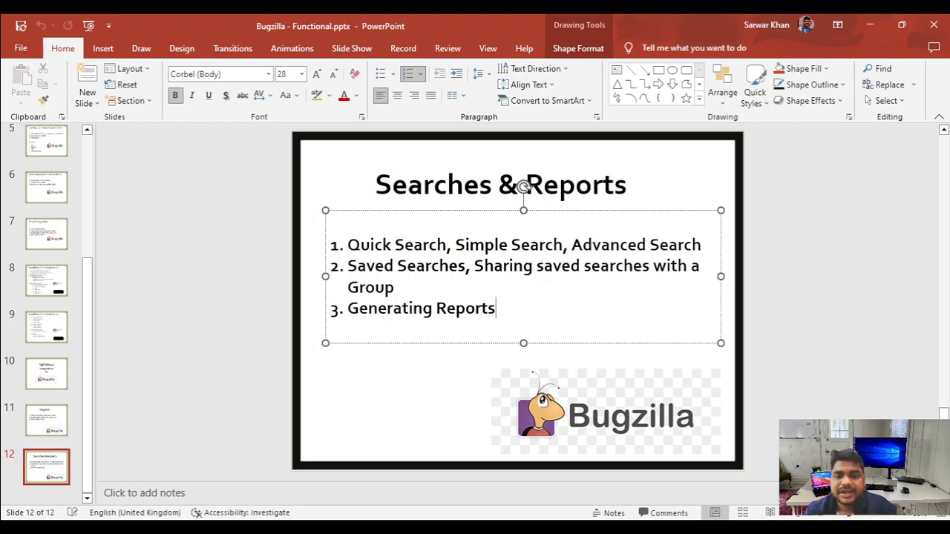
key(alt+Tab)
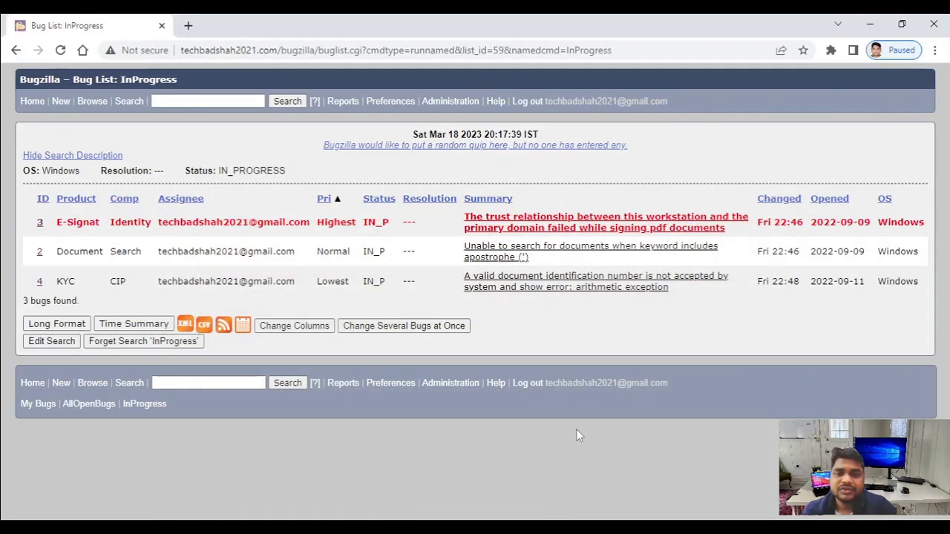
Step: Open the saved searches preferences and review the My Bugs, AllOpenBugs and InProgress entries
click(391, 102)
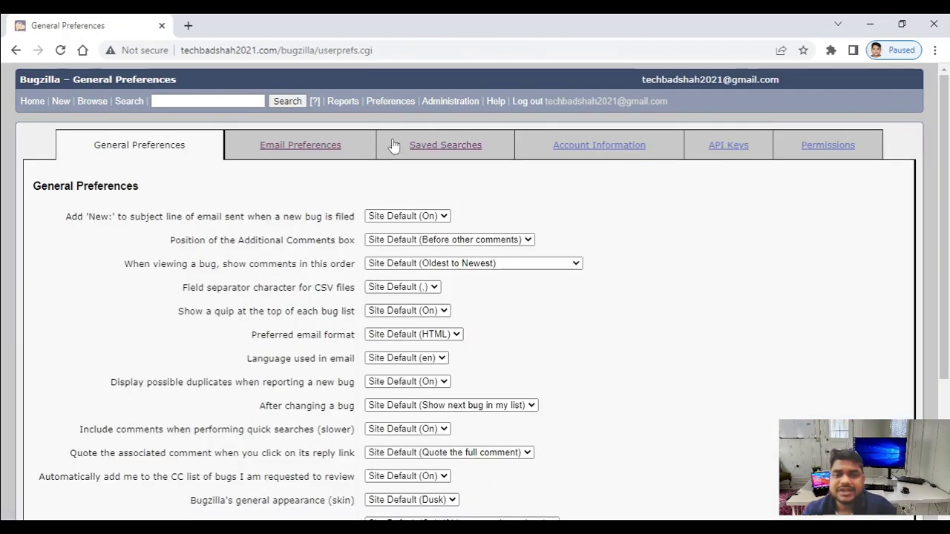
click(458, 146)
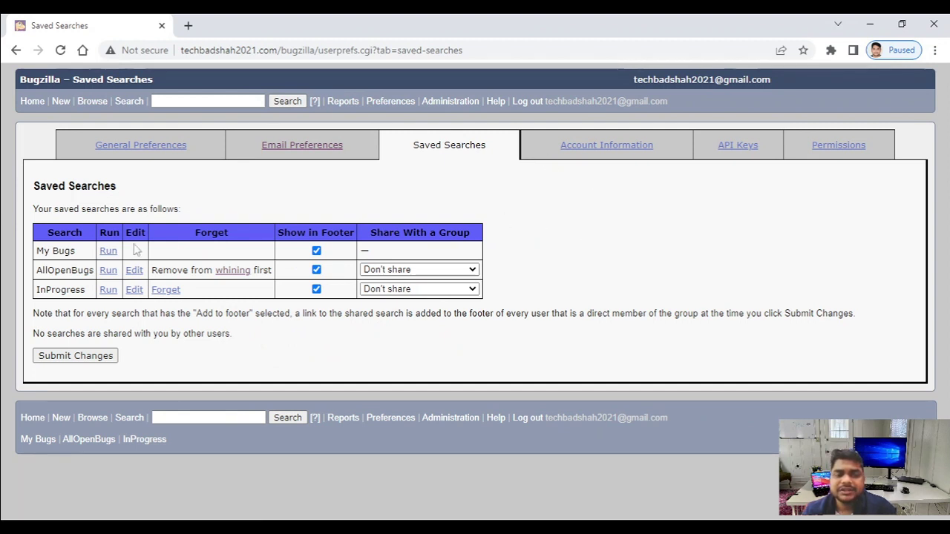
drag(41, 252, 74, 256)
click(83, 256)
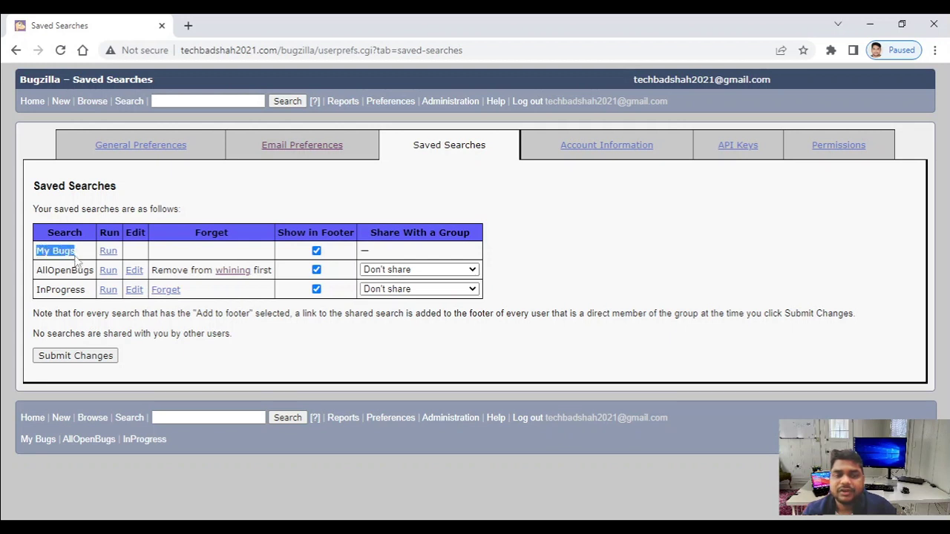
click(85, 248)
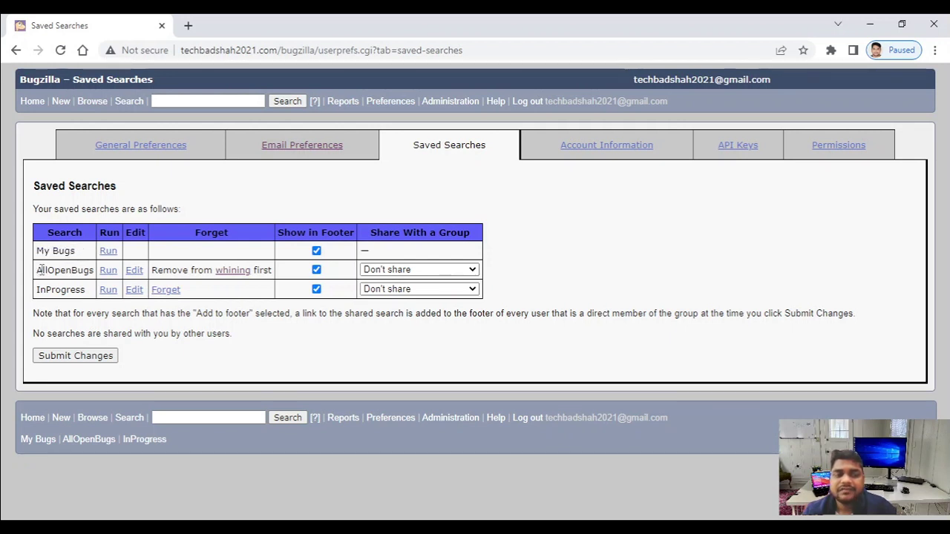
drag(41, 270, 92, 273)
click(67, 290)
drag(37, 290, 88, 295)
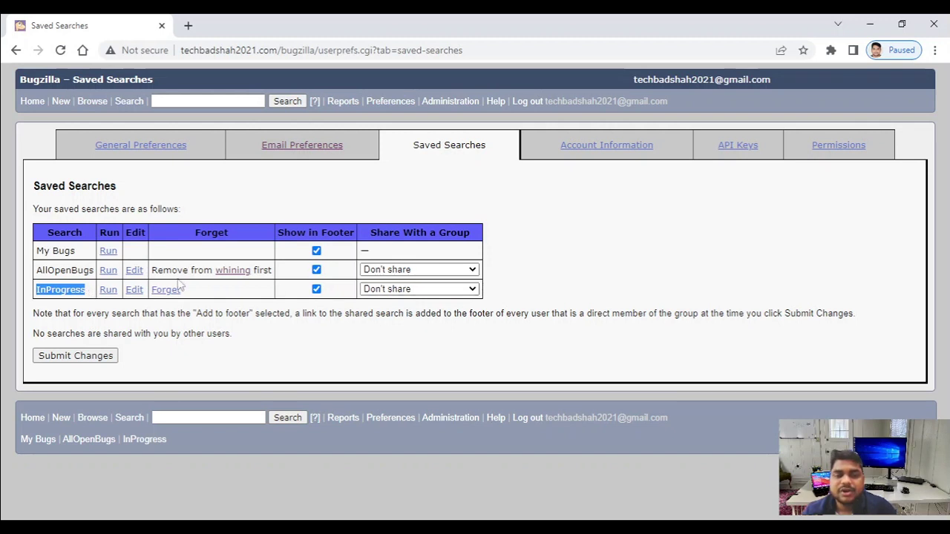
click(197, 296)
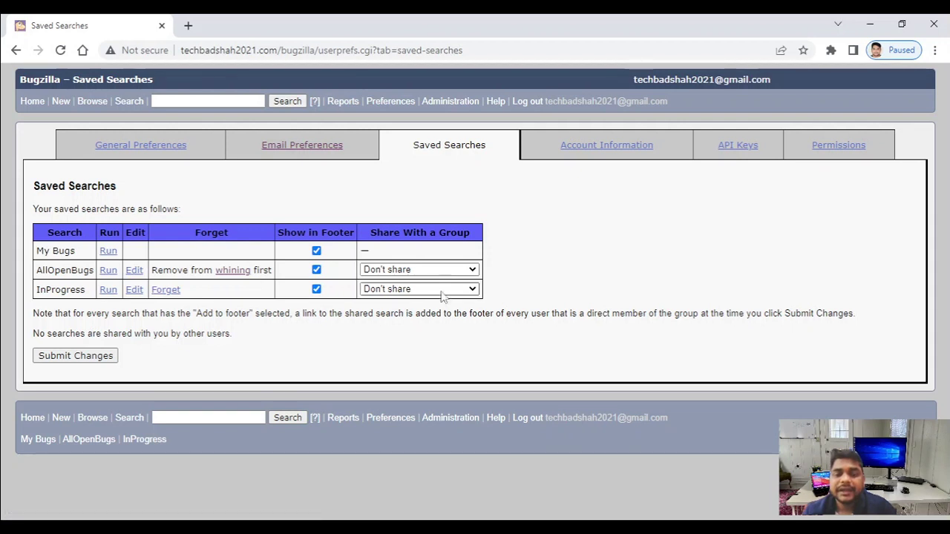
Step: Choose the admin group for sharing the InProgress saved search and enable Add to footer, without submitting the changes
click(416, 291)
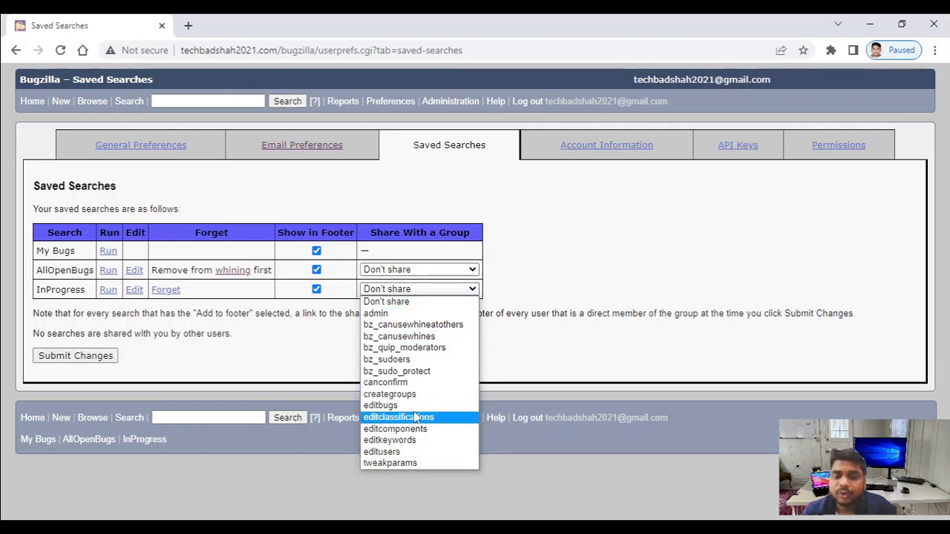
click(670, 233)
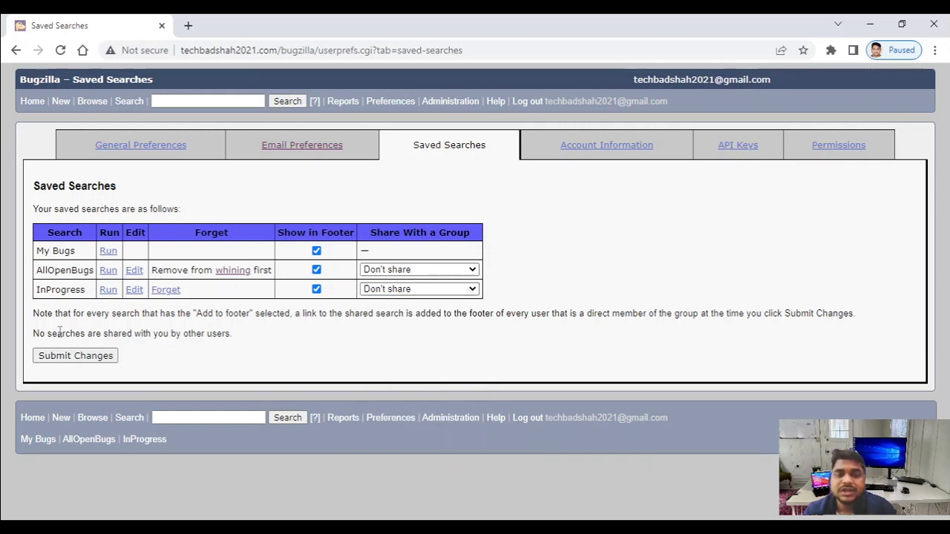
drag(36, 289, 80, 290)
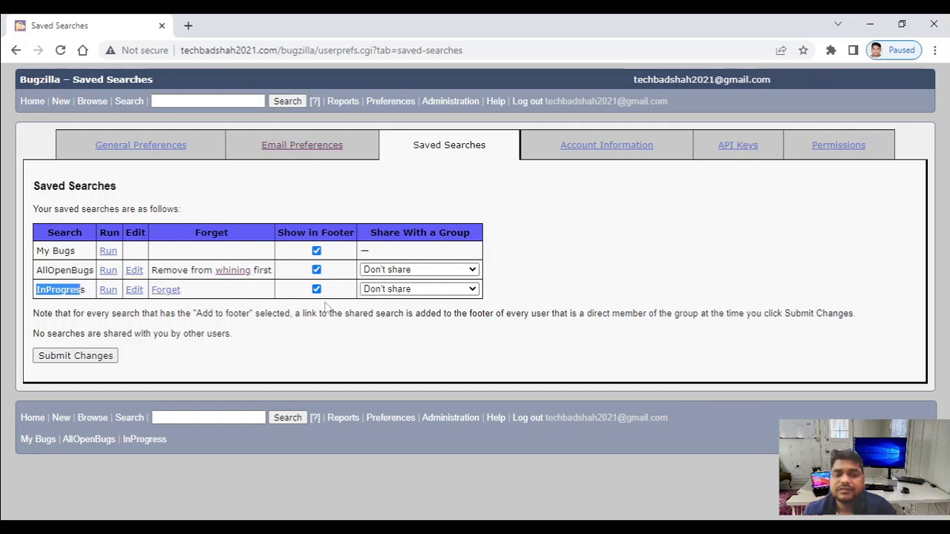
click(399, 291)
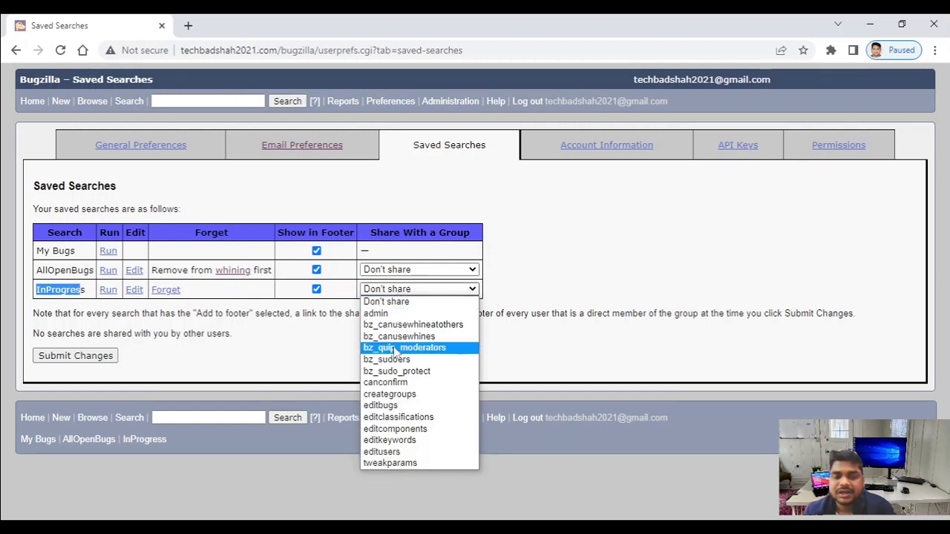
click(375, 314)
click(643, 270)
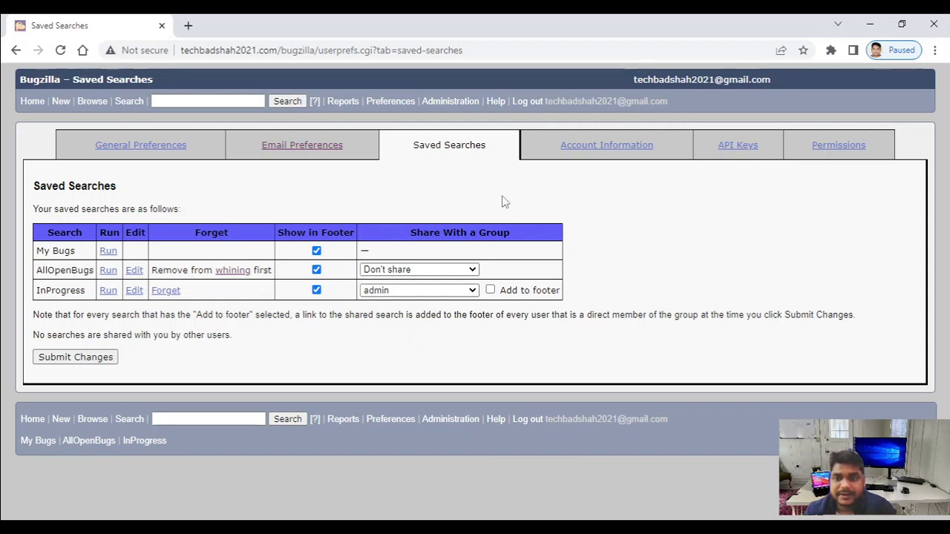
click(490, 290)
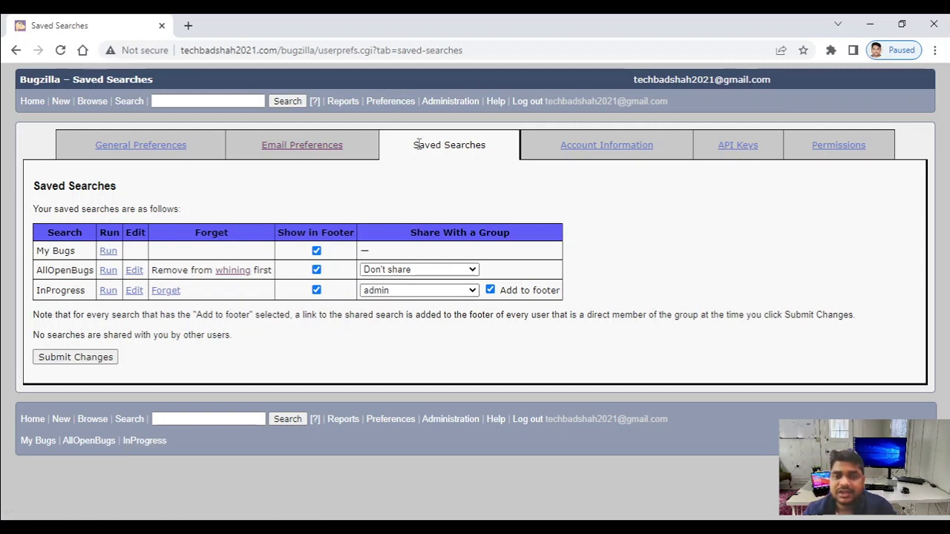
drag(414, 145, 492, 159)
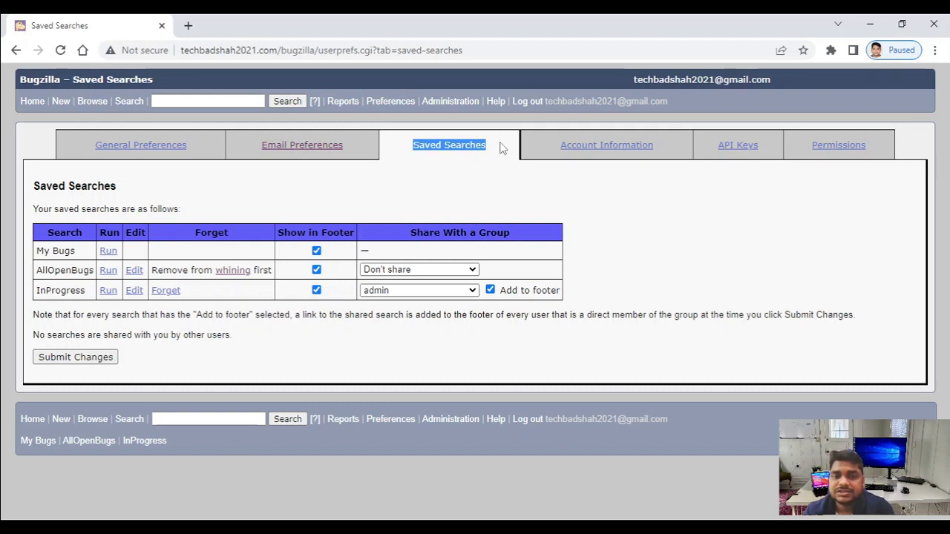
click(502, 149)
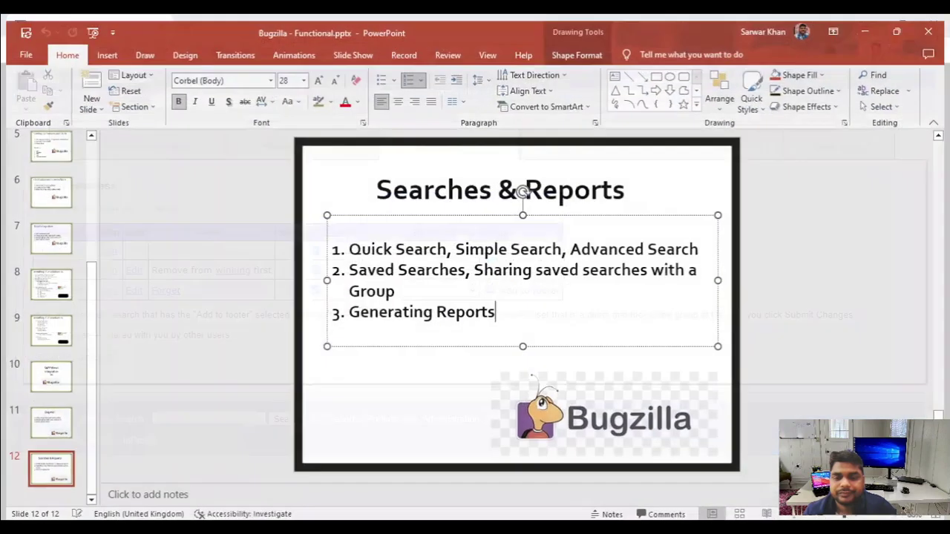
Step: Review the Generating Reports topic on the PowerPoint slide and return to Bugzilla
click(609, 270)
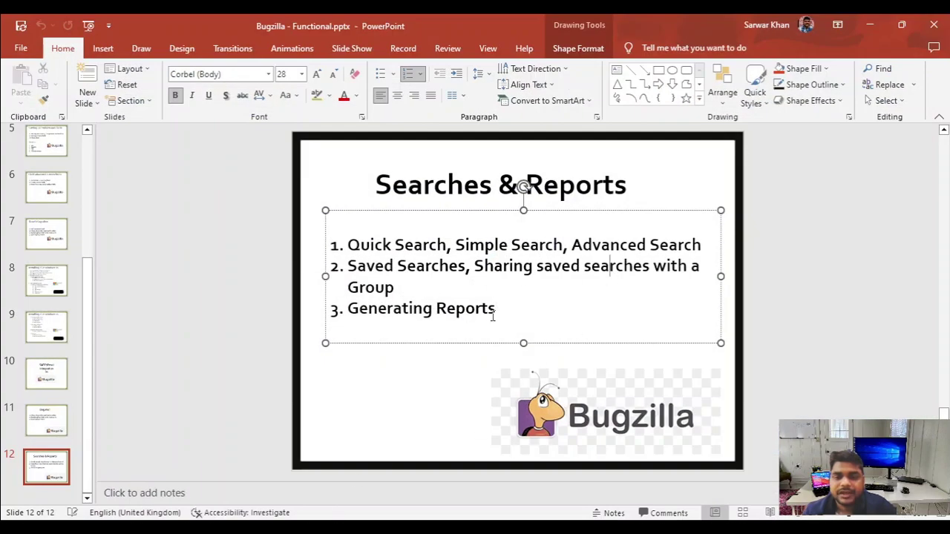
click(518, 313)
triple_click(482, 311)
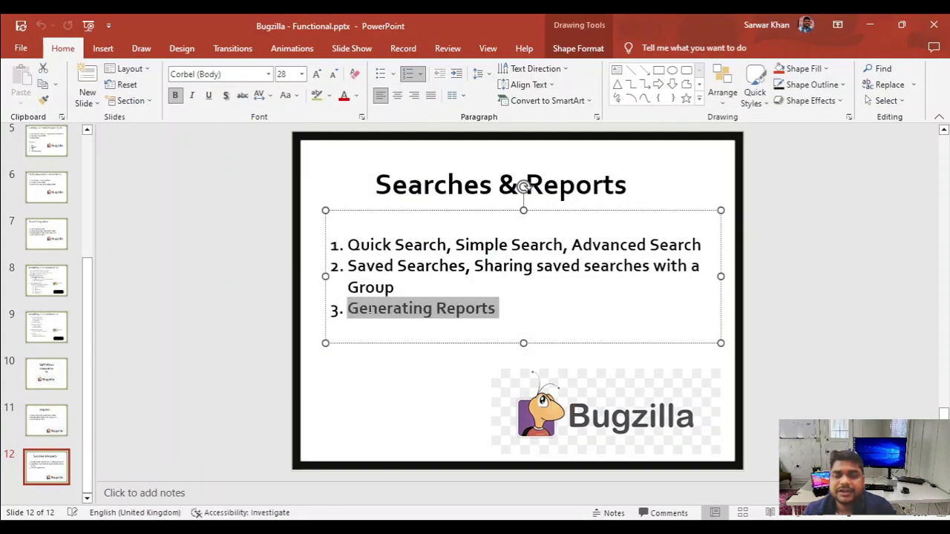
click(528, 312)
click(870, 24)
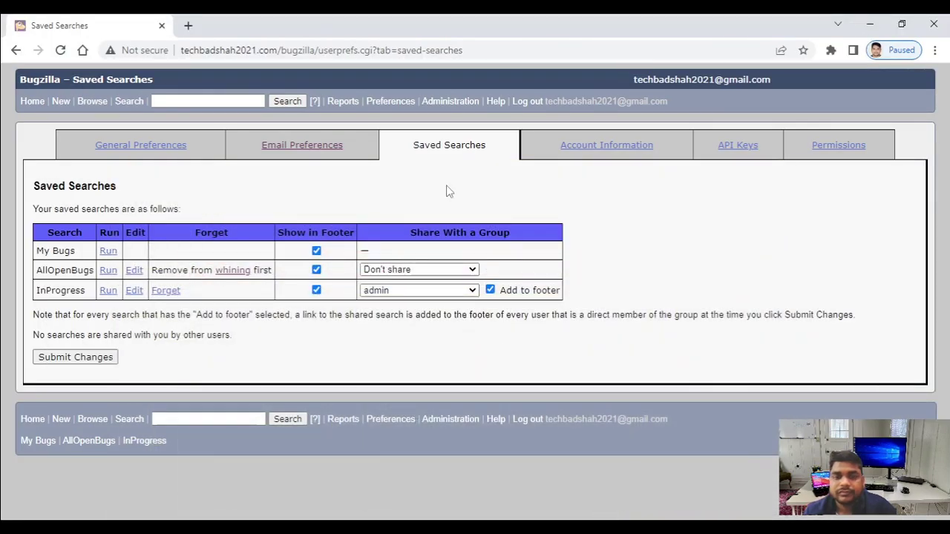
Step: Return to the Bugzilla home page and open the Reporting and Charting Kitchen
click(33, 102)
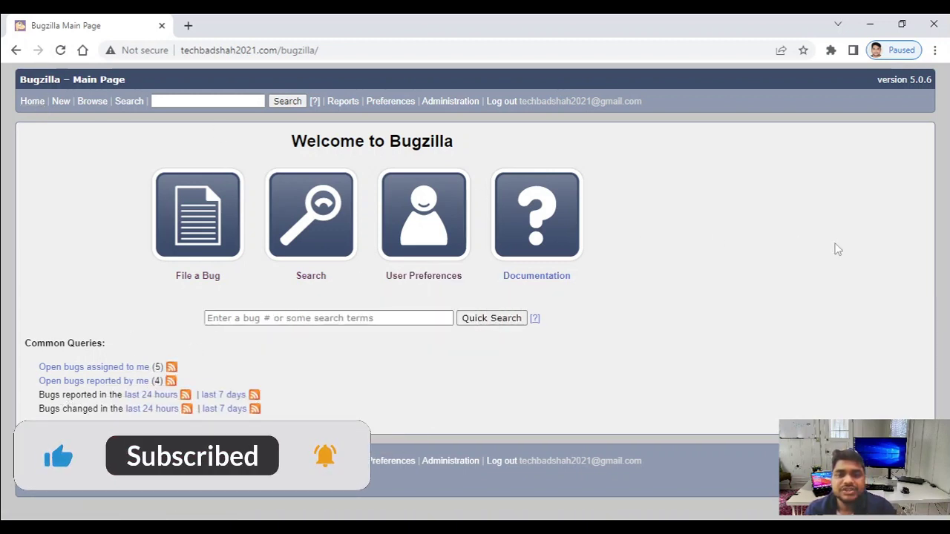
click(342, 101)
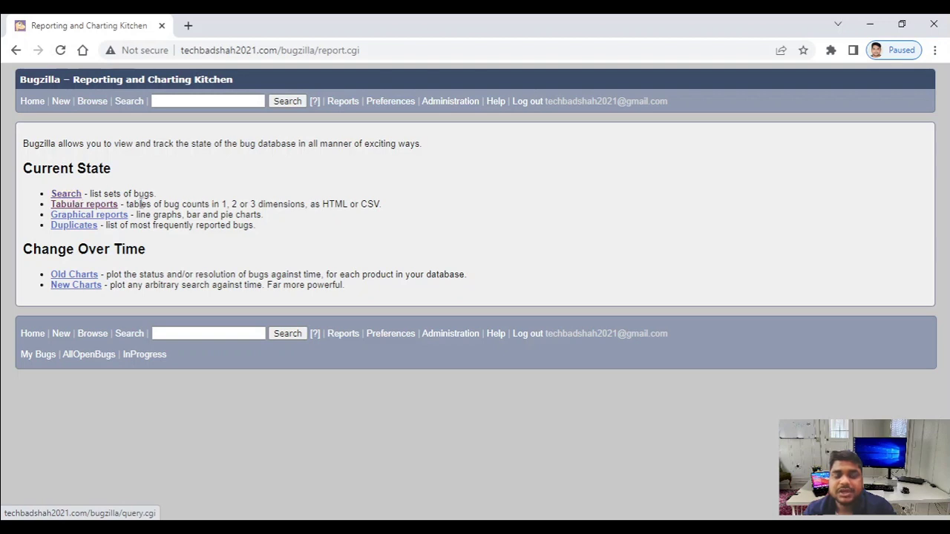
Step: Open the tabular report form and review its Horizontal Axis, Vertical Axis, Multiple Tables and bug filter options
click(75, 209)
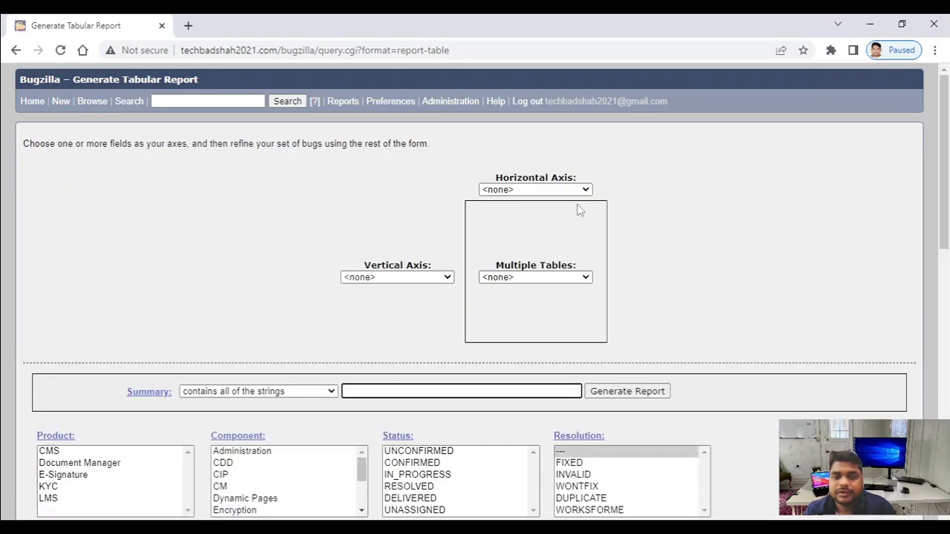
click(720, 220)
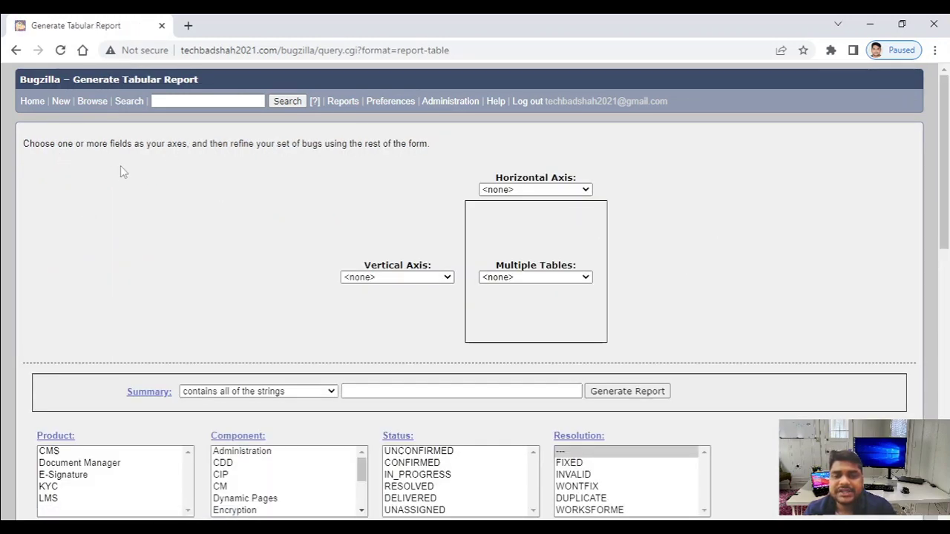
click(523, 190)
click(541, 176)
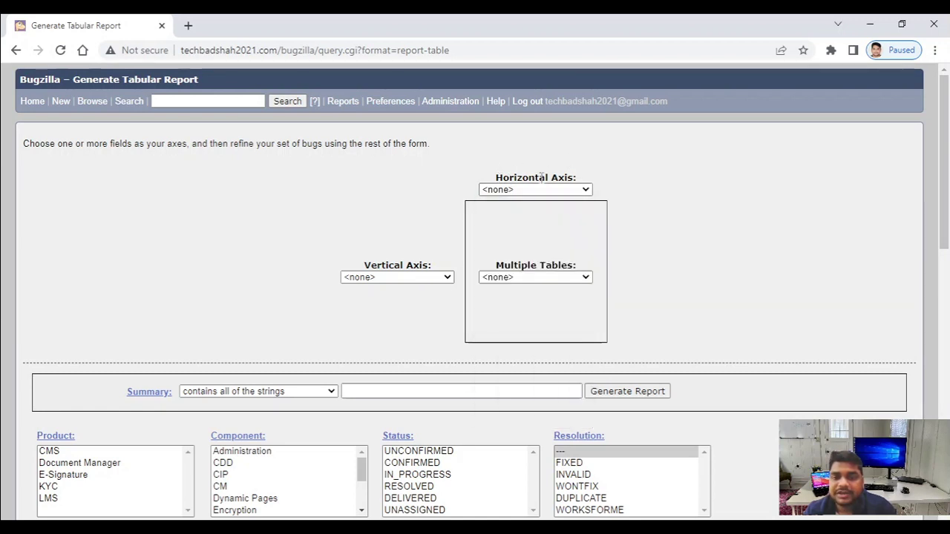
click(412, 279)
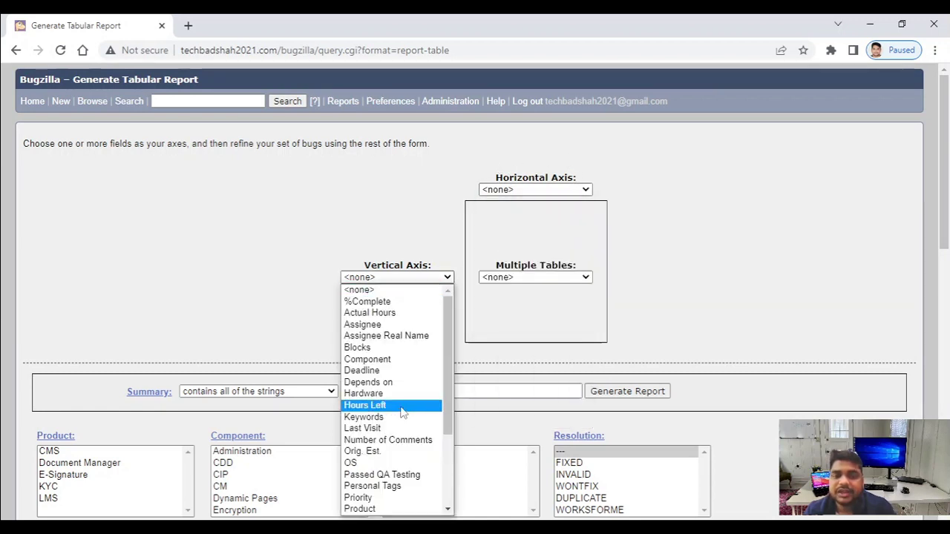
click(379, 210)
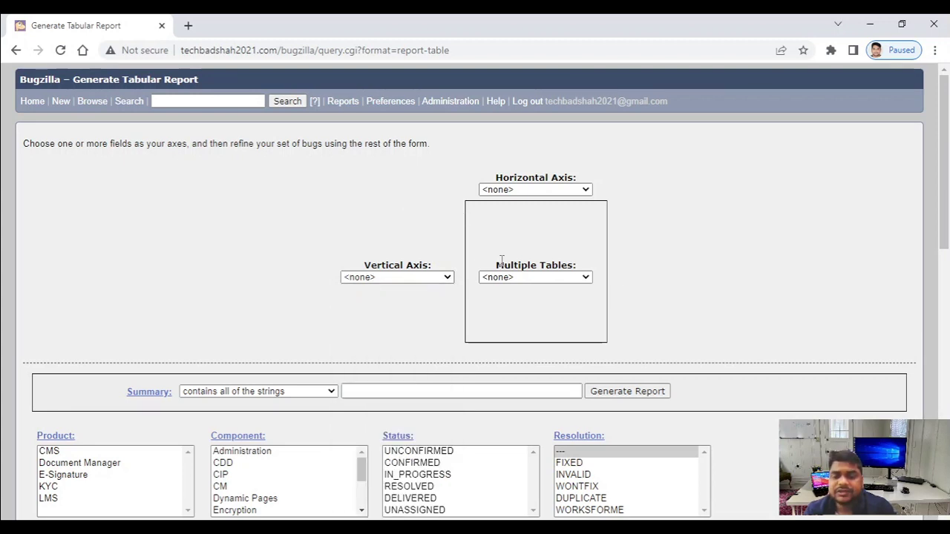
drag(497, 263, 584, 269)
click(690, 256)
click(549, 275)
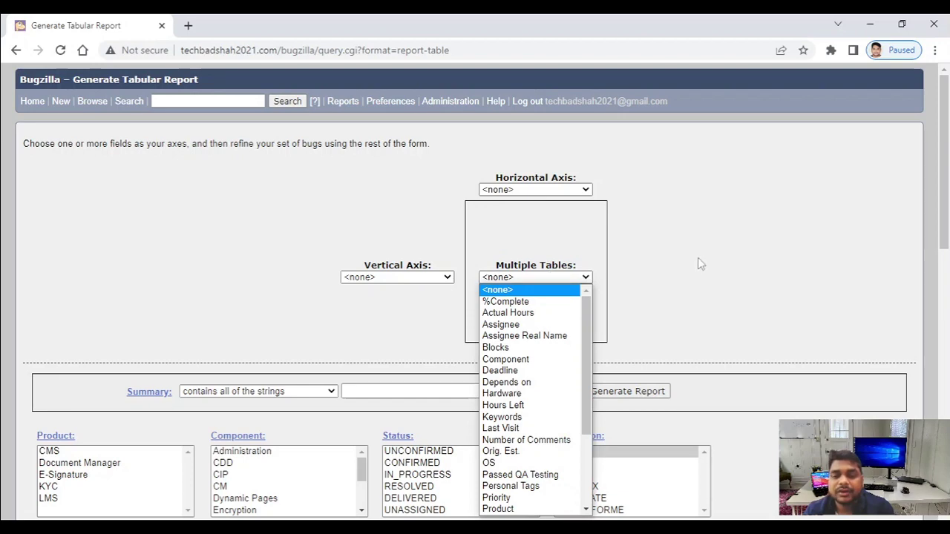
click(717, 229)
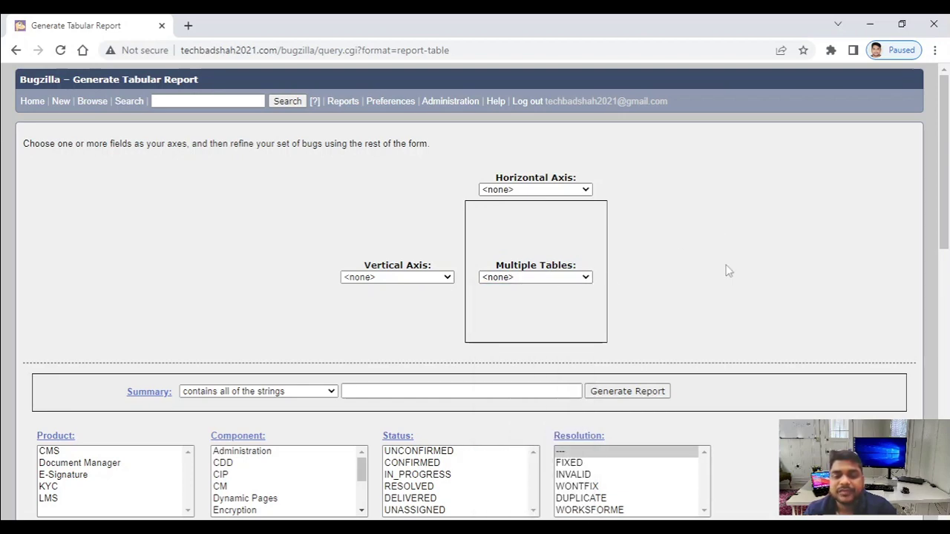
scroll(728, 271, down, 3)
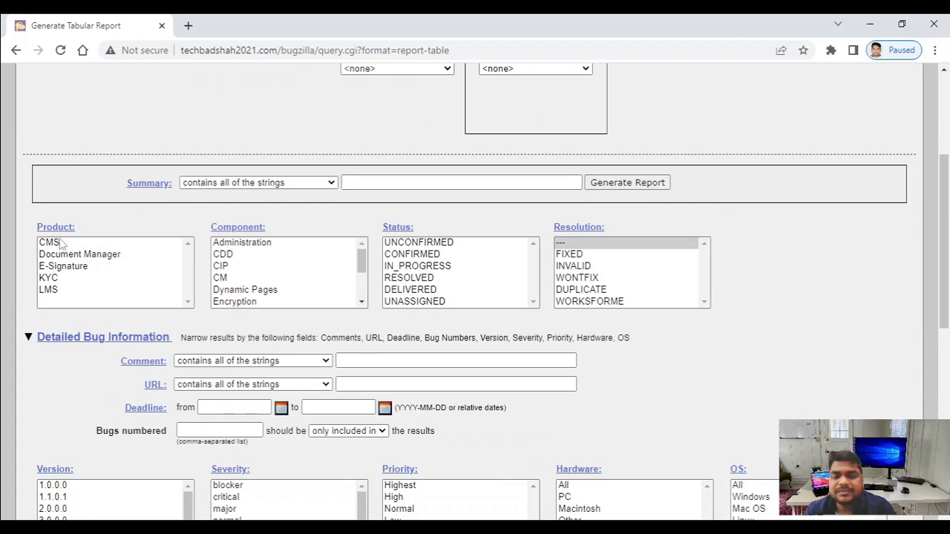
scroll(452, 358, down, 6)
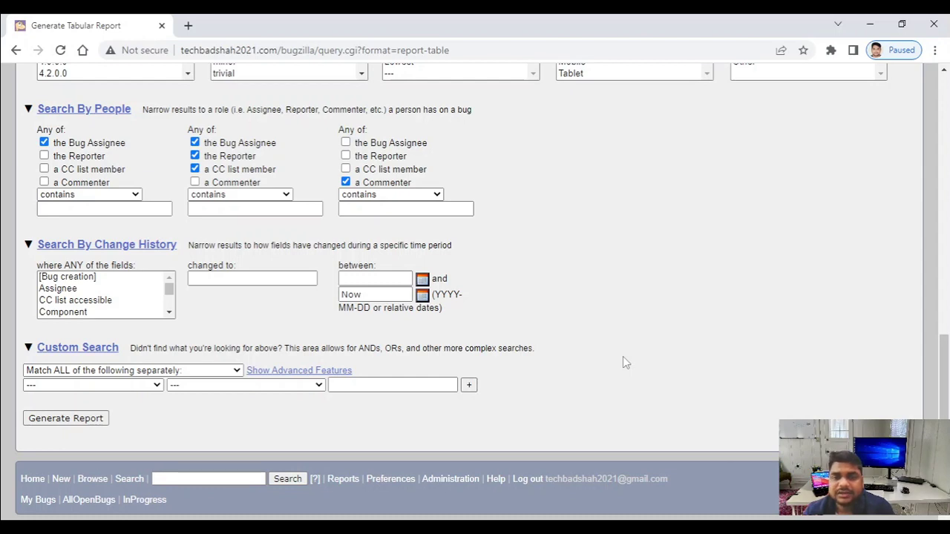
scroll(623, 357, up, 1)
scroll(623, 362, up, 10)
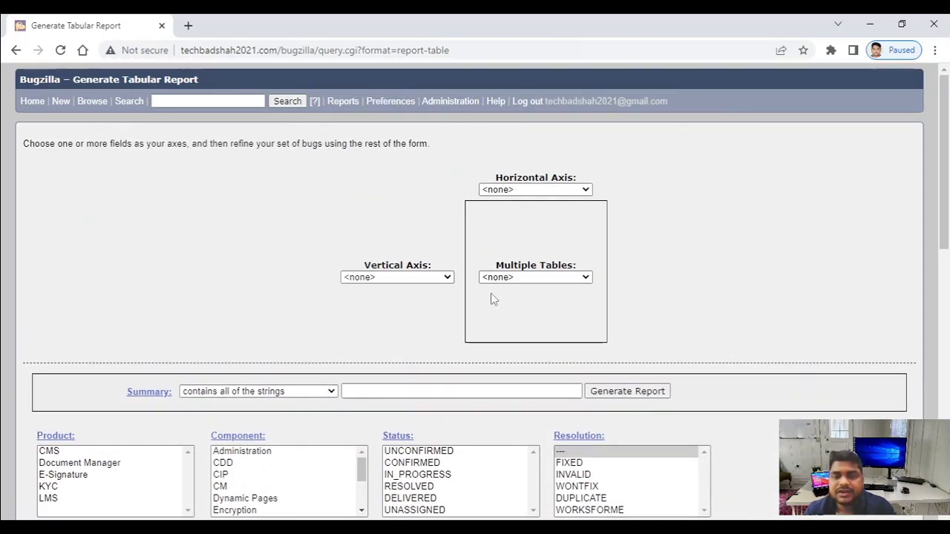
Step: Generate a tabular report with Product on the horizontal axis and Status on the vertical axis
click(503, 190)
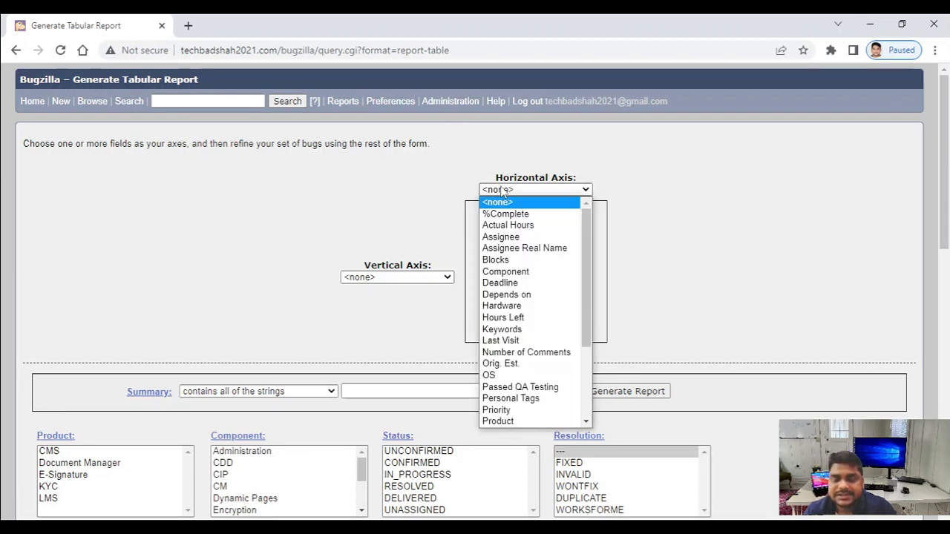
scroll(508, 282, down, 2)
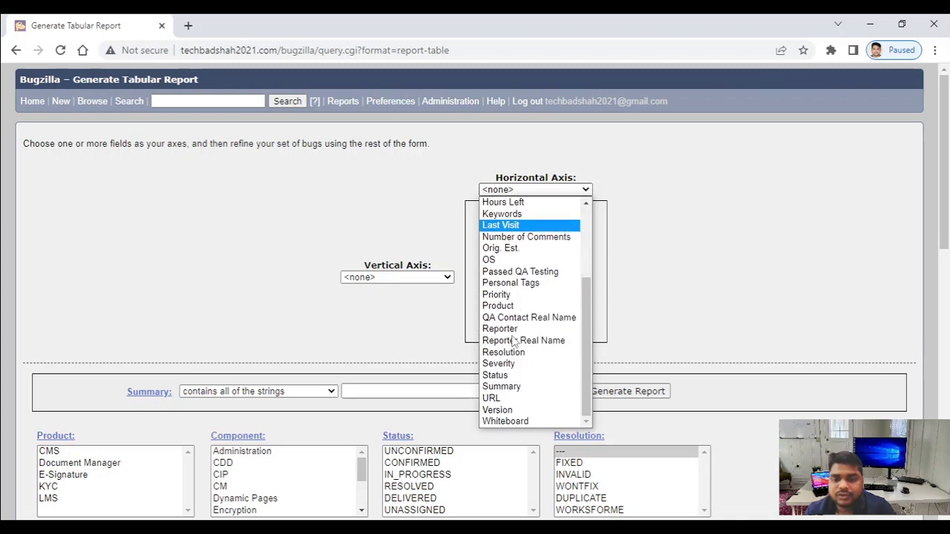
click(516, 308)
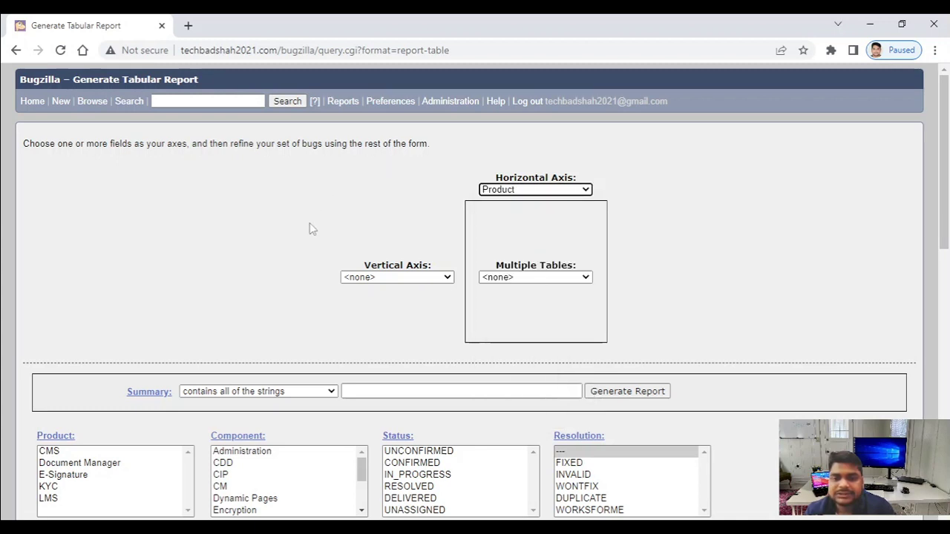
click(396, 277)
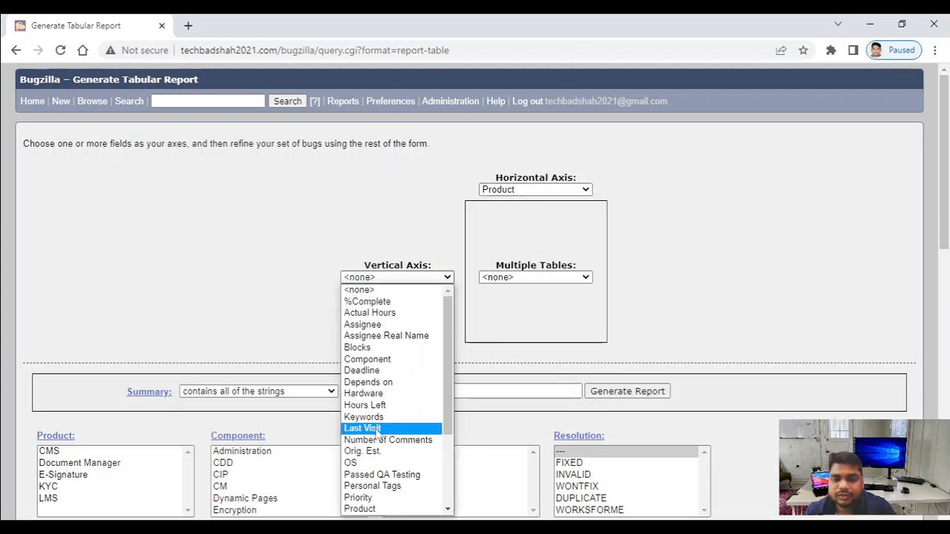
scroll(376, 430, down, 3)
click(371, 460)
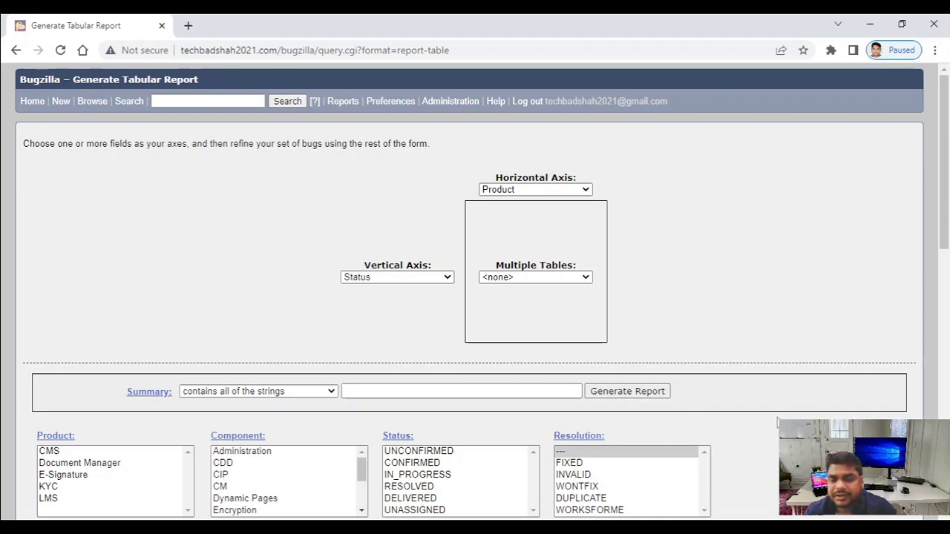
click(653, 391)
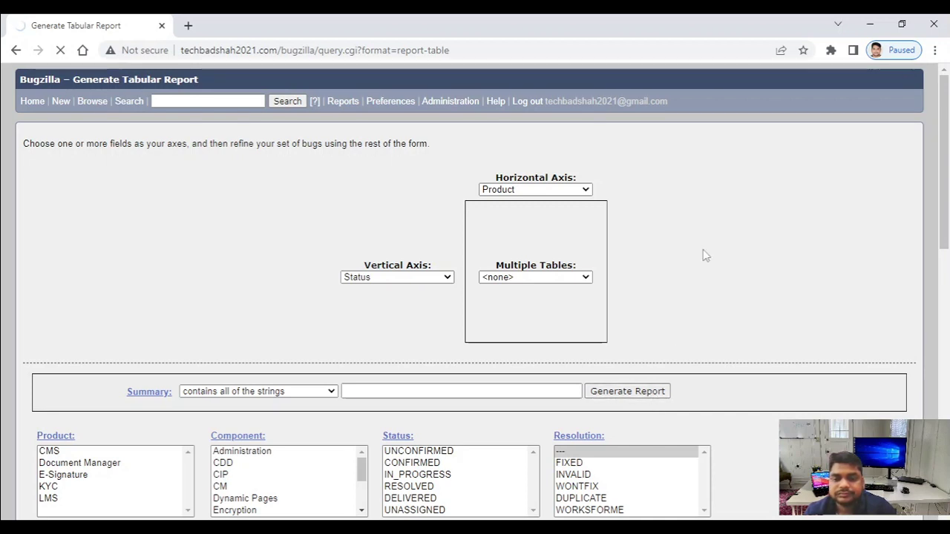
click(636, 397)
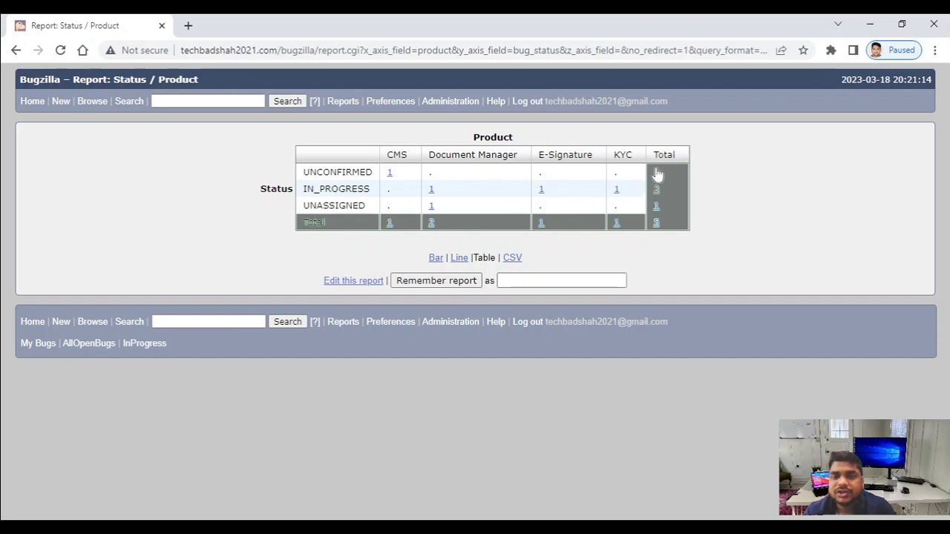
Step: Export the bug list behind the report's grand total as CSV and open the downloaded file in Excel
click(656, 223)
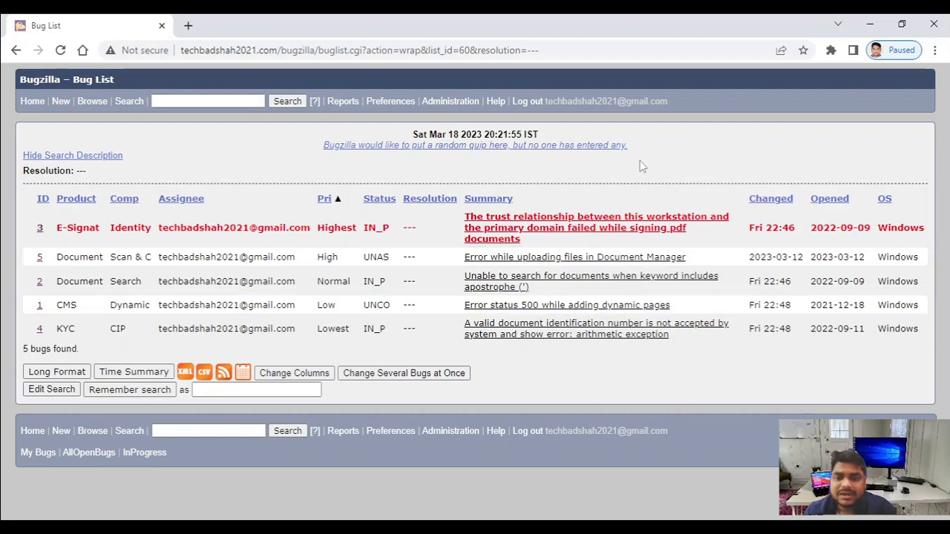
click(204, 374)
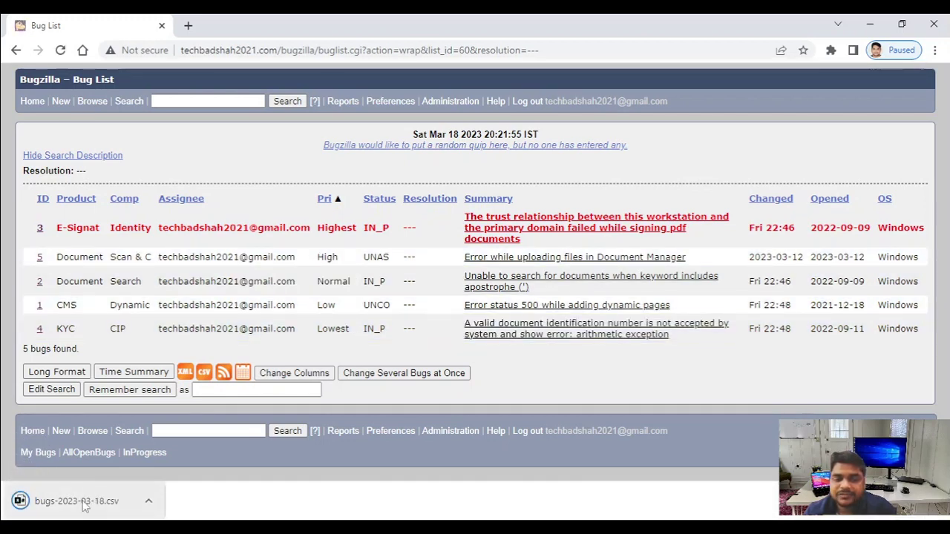
click(86, 504)
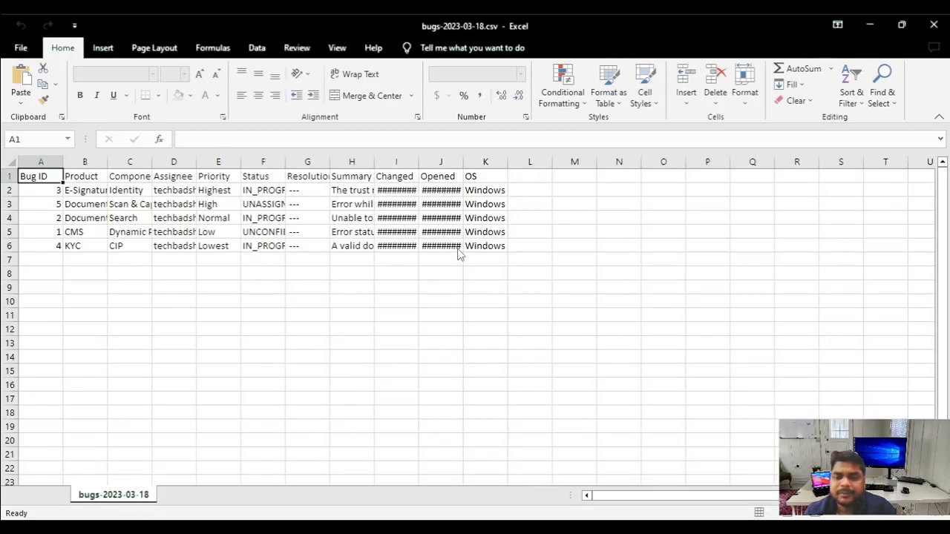
Step: Fit the Opened and Changed columns to their contents and widen the Summary and Status columns
double_click(463, 162)
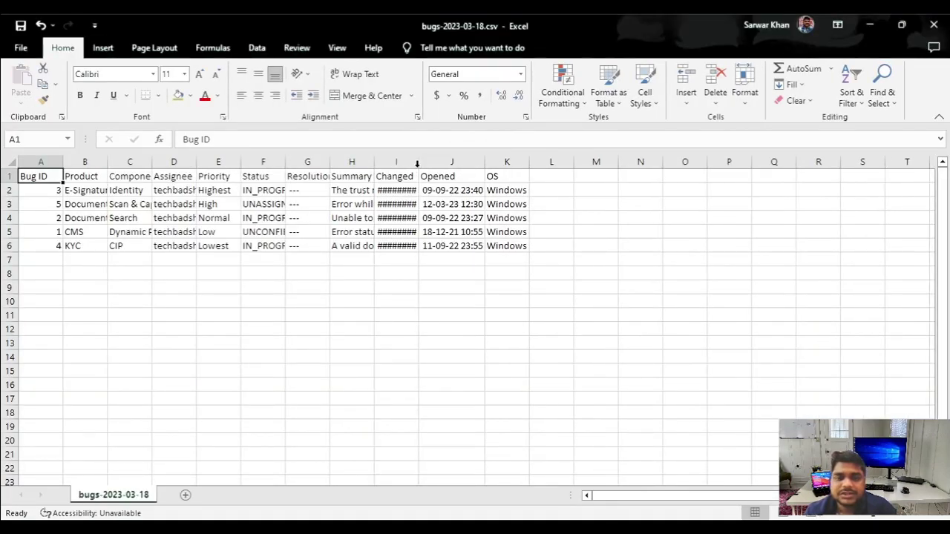
double_click(417, 162)
drag(374, 161, 597, 163)
drag(329, 162, 444, 162)
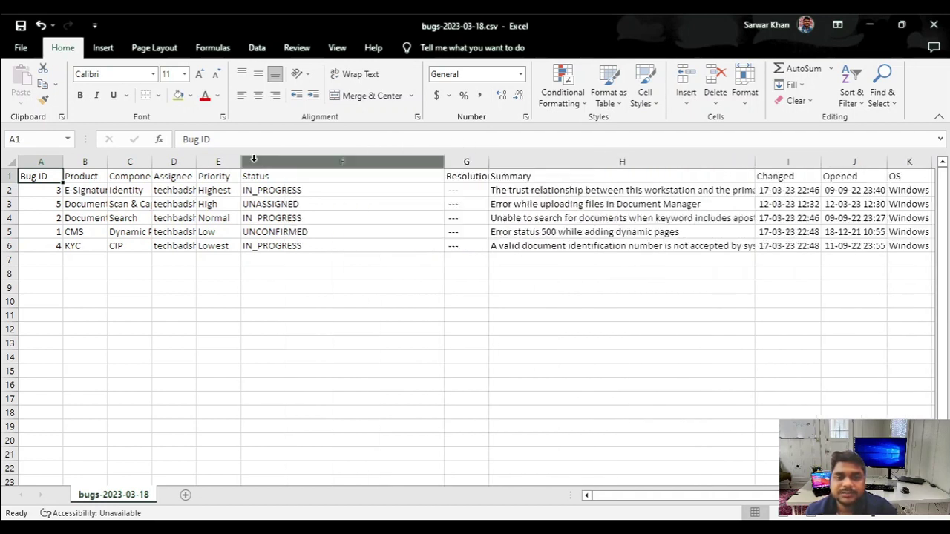
Step: Look over the exported bug rows in the spreadsheet and return to the Bugzilla bug list
click(40, 156)
click(37, 231)
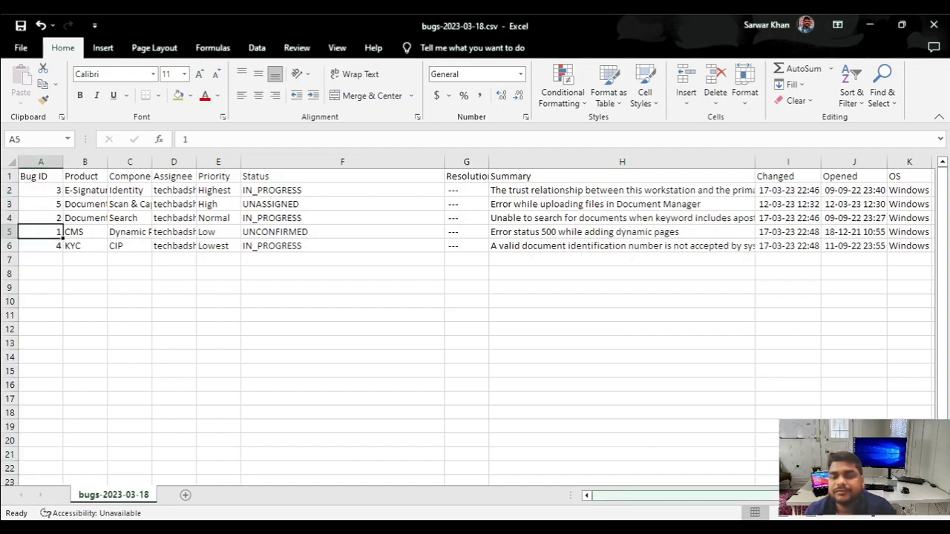
drag(619, 496, 618, 495)
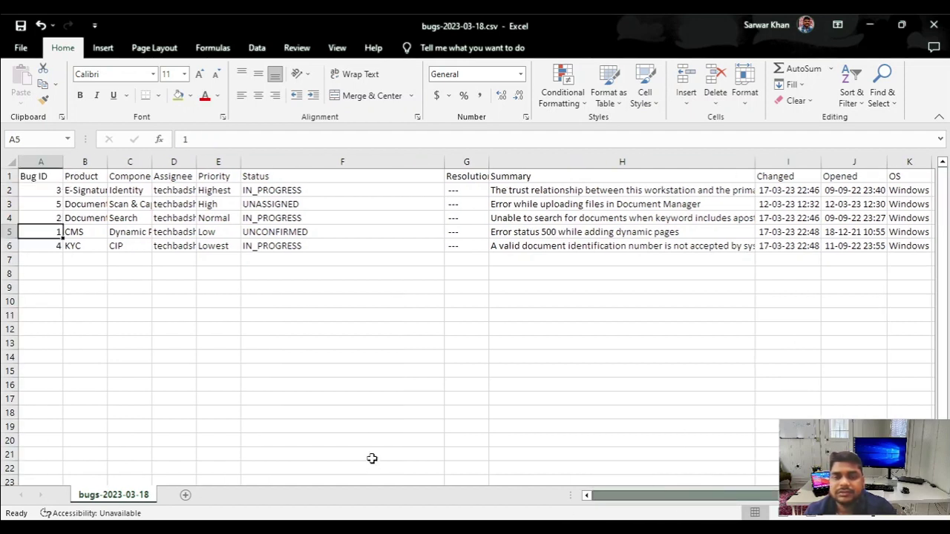
click(104, 192)
click(615, 259)
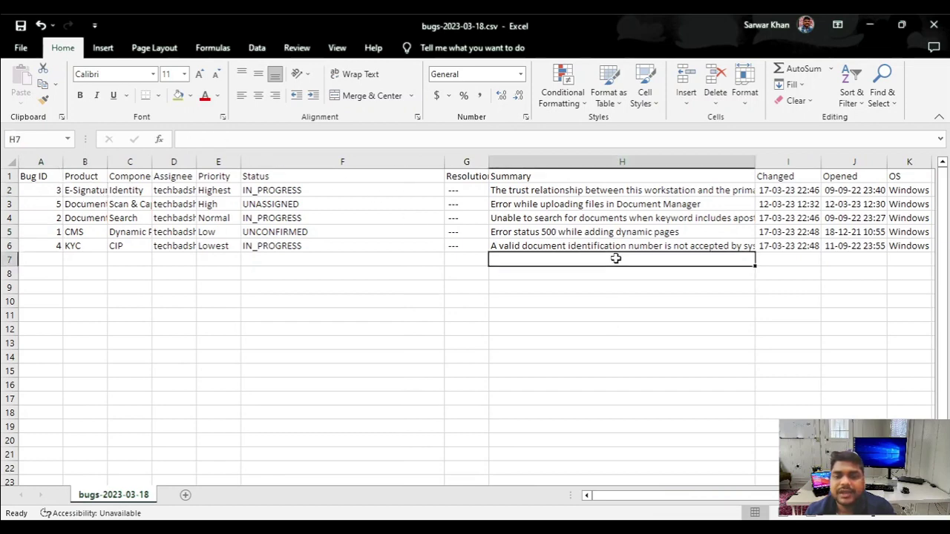
click(365, 201)
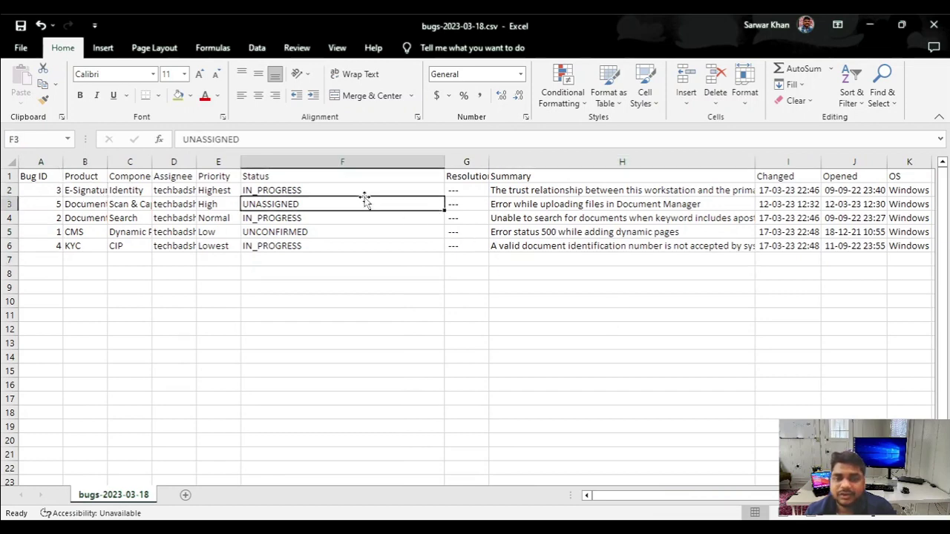
click(870, 25)
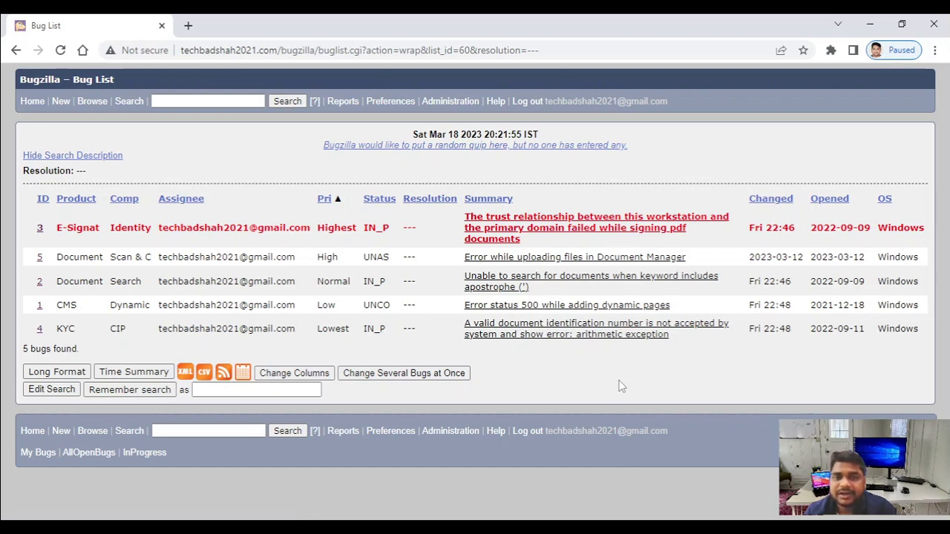
Step: Open the graphical report form from the Reporting and Charting Kitchen and set its vertical axis to Status
click(344, 103)
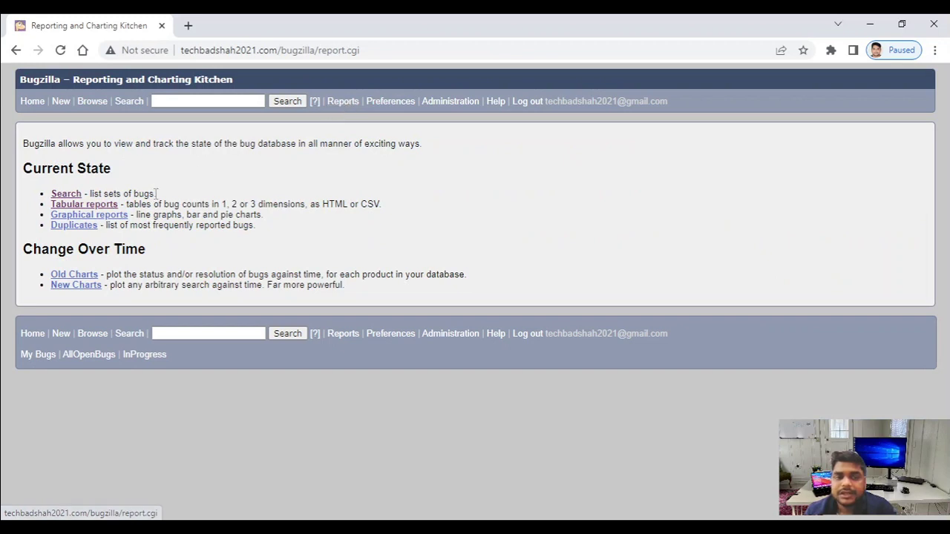
click(108, 217)
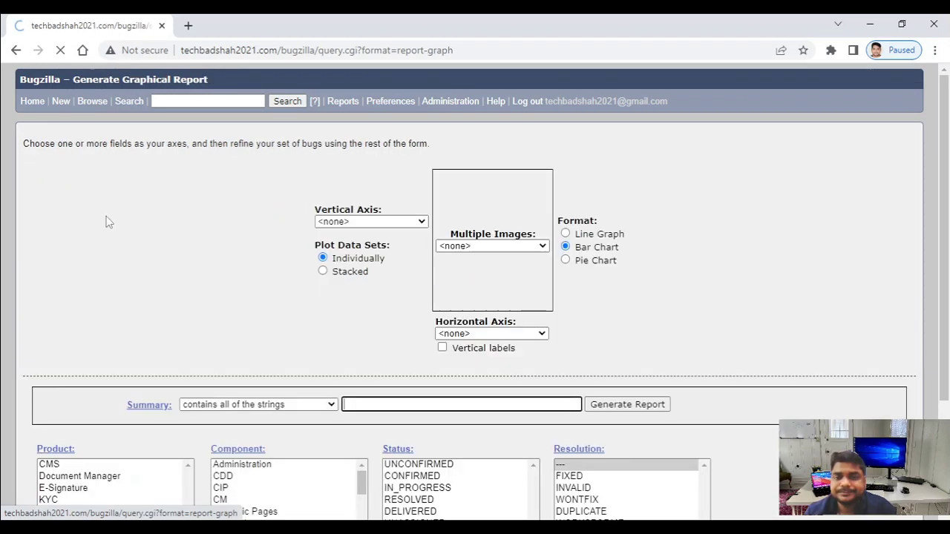
click(376, 222)
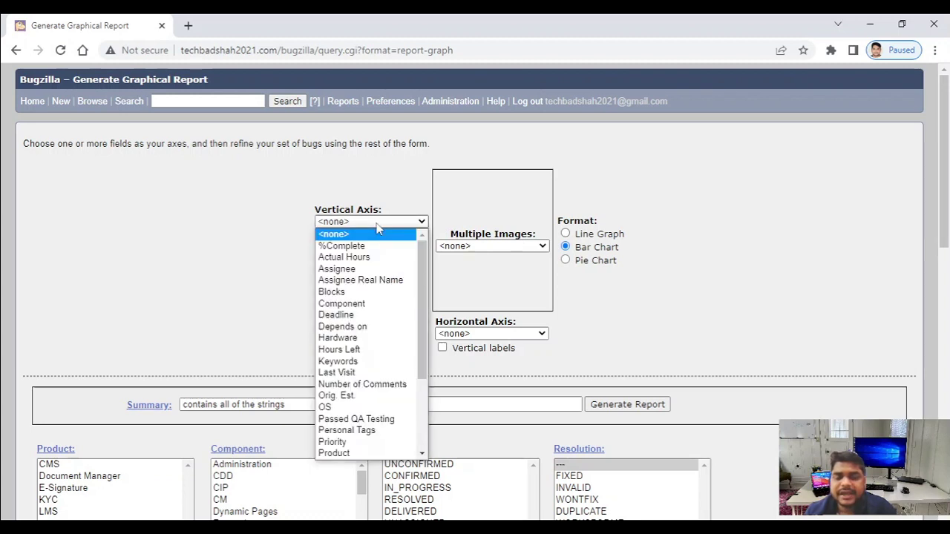
key(s)
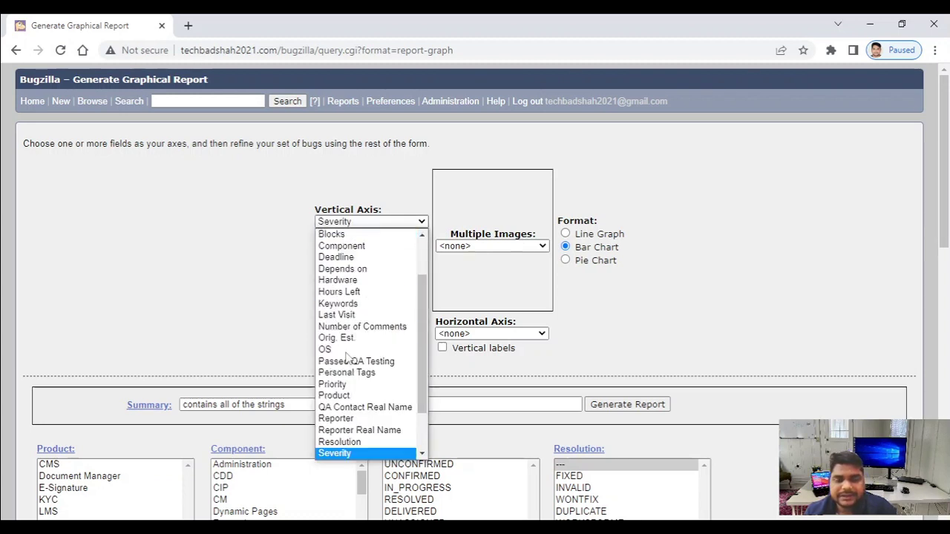
key(s)
click(355, 457)
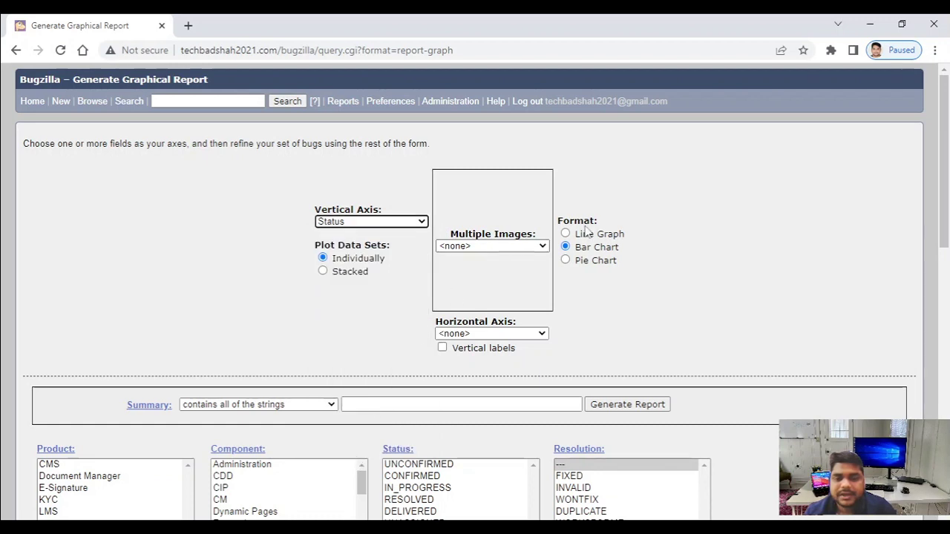
Step: Set the graphical report's horizontal axis to Product and its format to Pie Chart
click(509, 333)
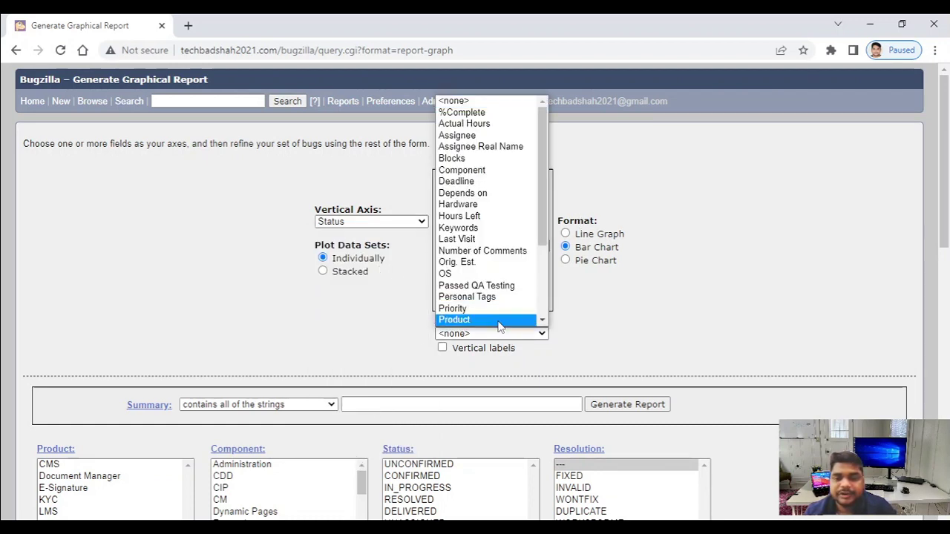
click(499, 320)
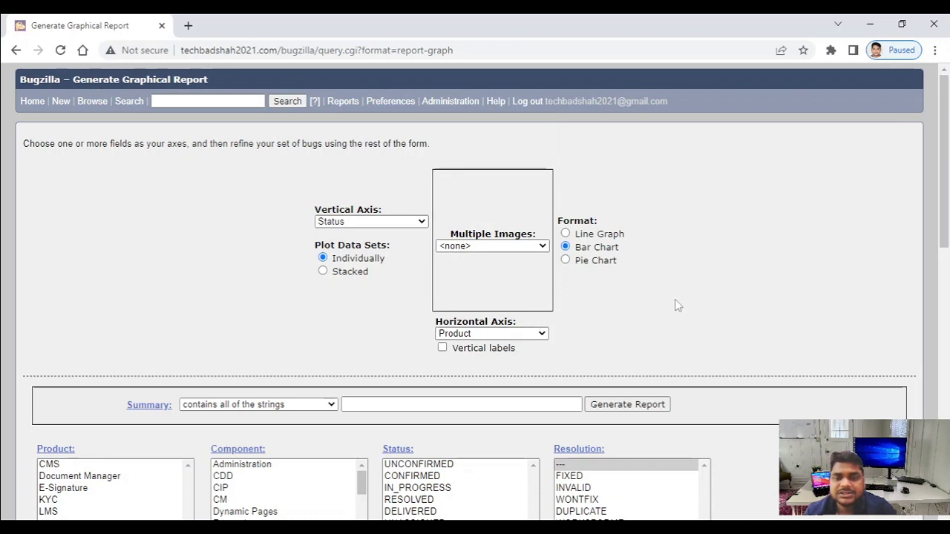
click(567, 262)
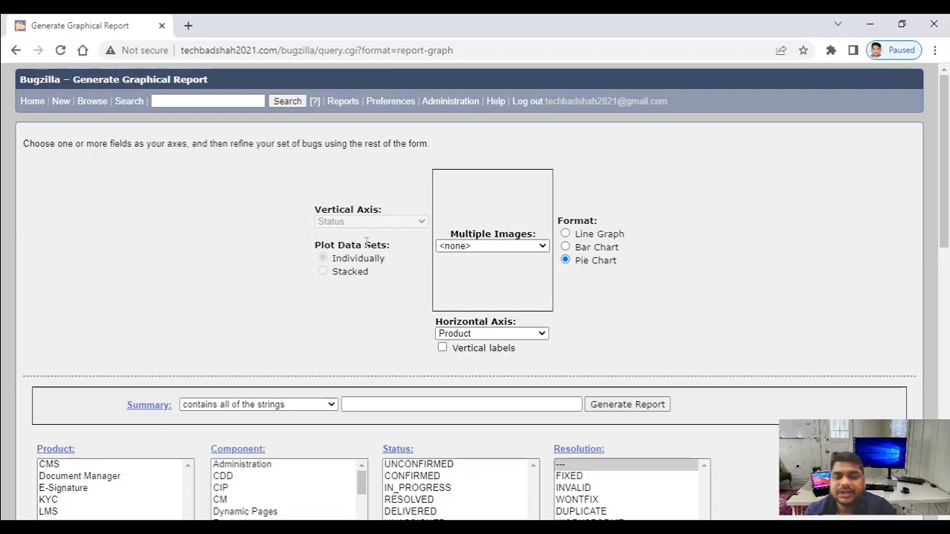
Step: Generate the graphical report as a pie chart by Product and look over the whole chart
drag(315, 212, 385, 214)
click(453, 219)
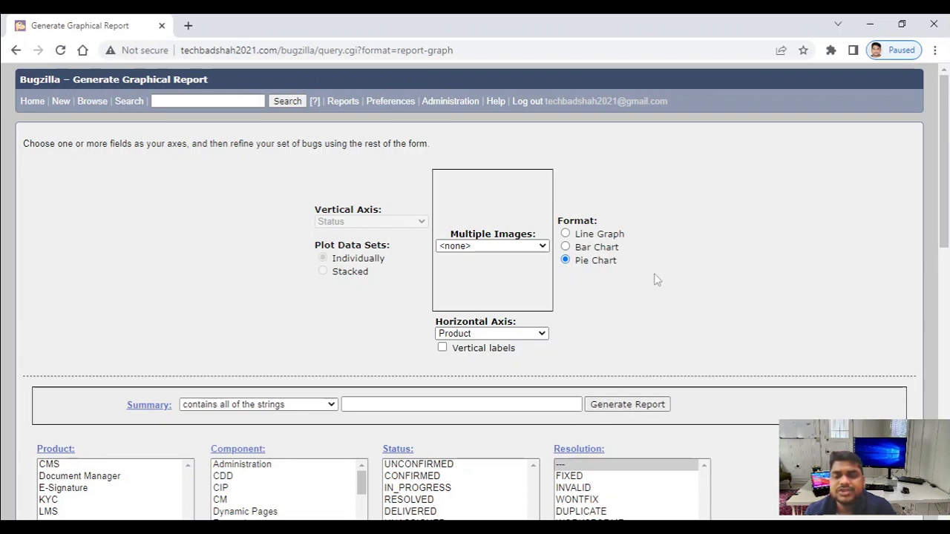
click(629, 405)
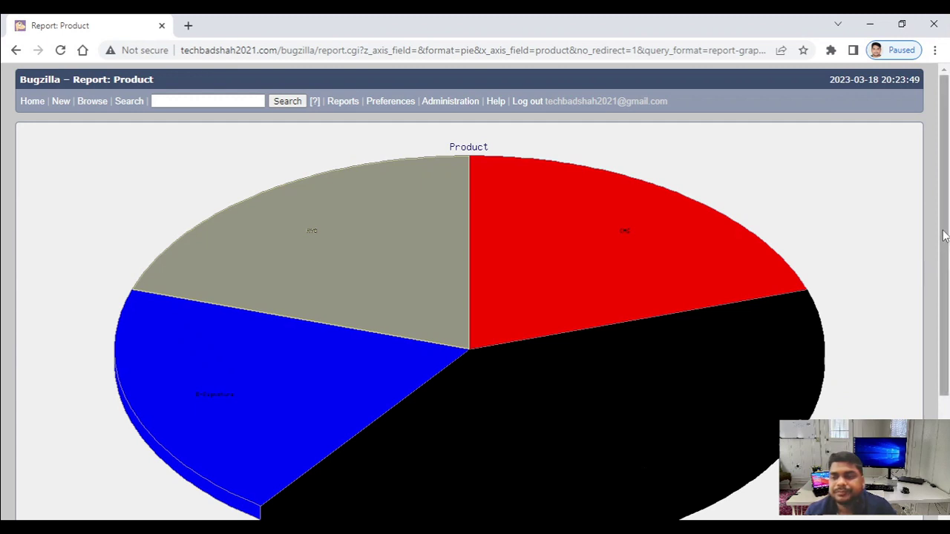
drag(943, 230, 940, 270)
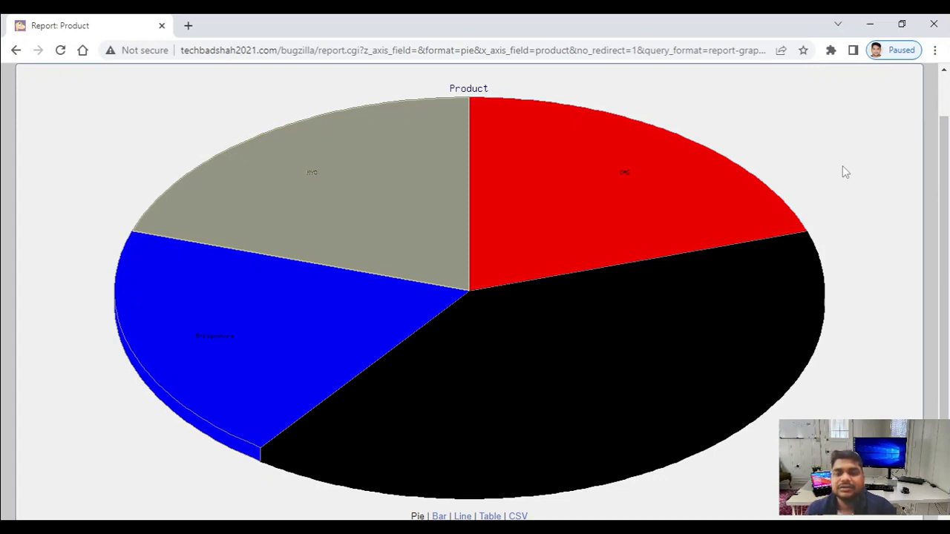
scroll(812, 142, down, 2)
scroll(762, 364, up, 3)
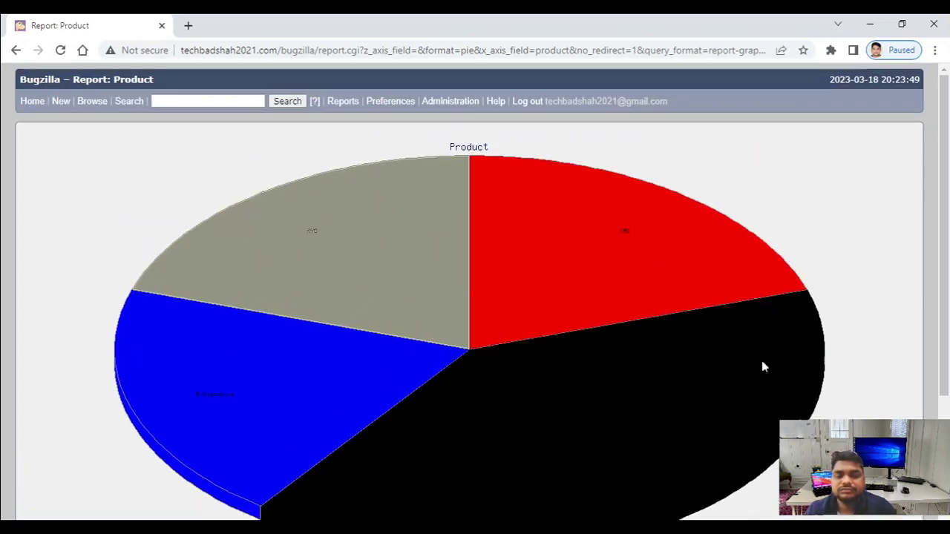
scroll(691, 269, down, 3)
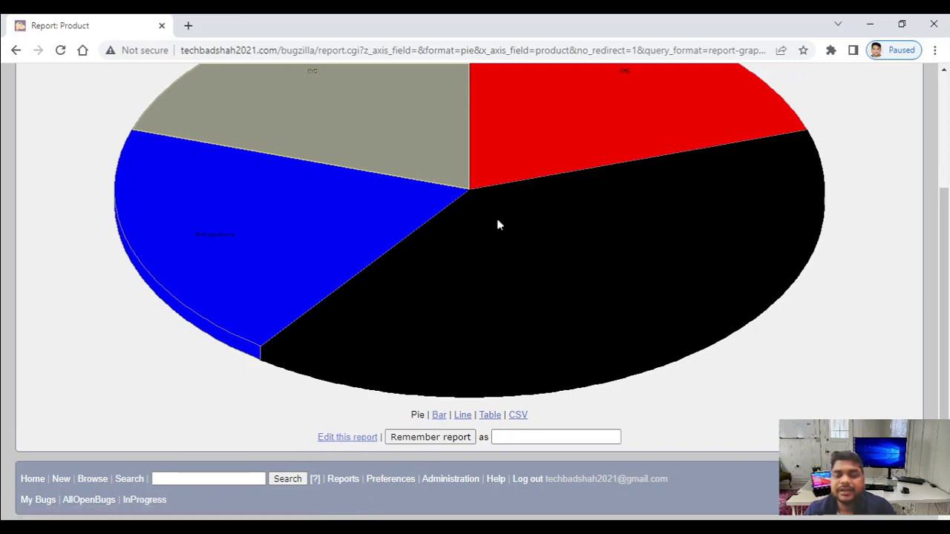
scroll(791, 322, up, 3)
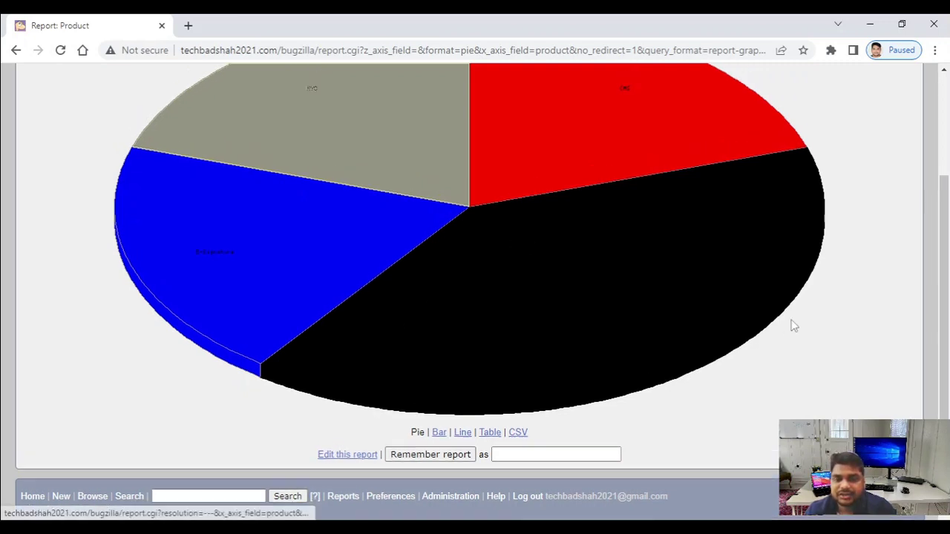
scroll(523, 235, down, 2)
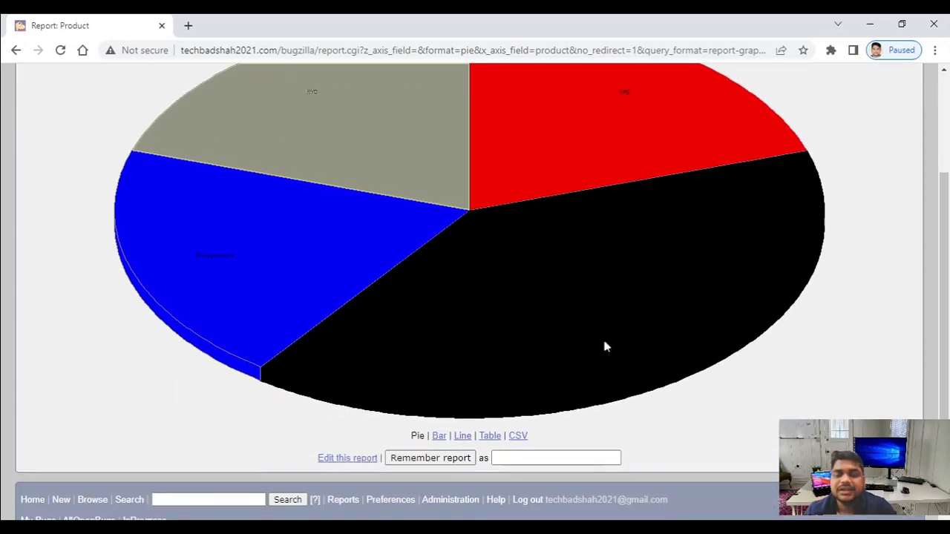
Step: Switch the Product report to a bar chart, look it over and open the report for editing
click(439, 437)
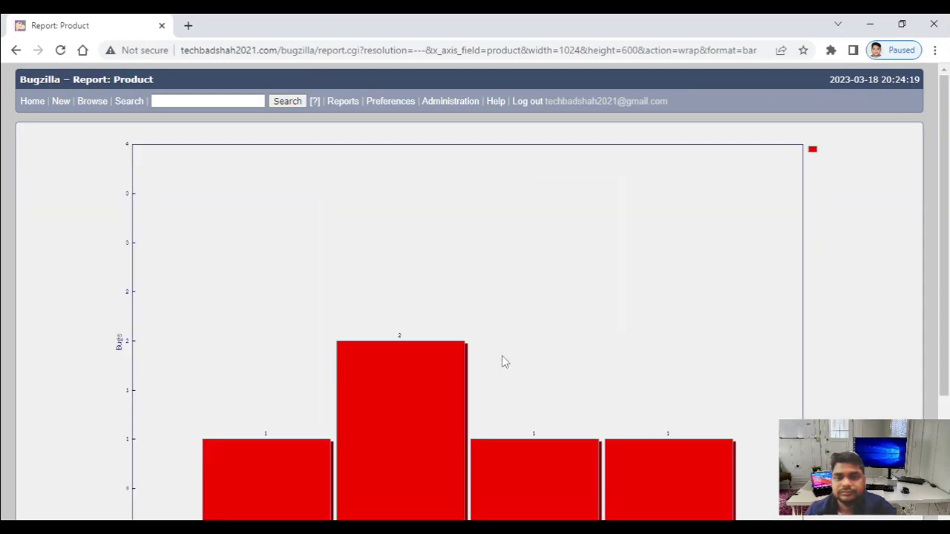
scroll(512, 349, down, 2)
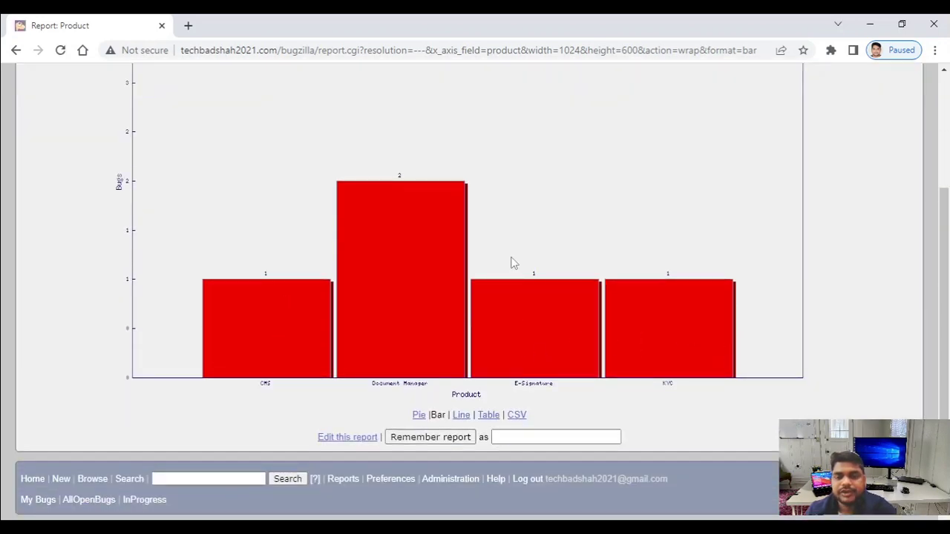
scroll(754, 319, up, 2)
scroll(752, 319, down, 2)
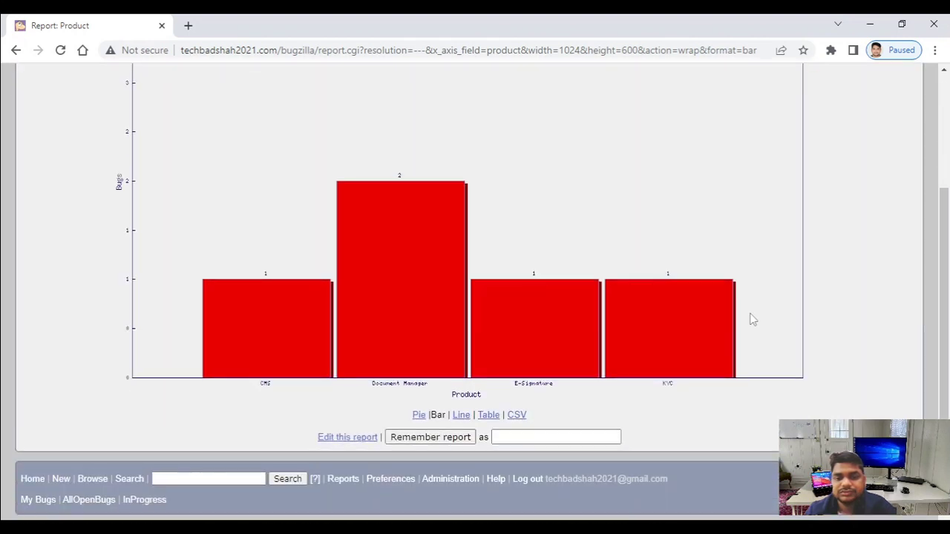
scroll(750, 319, up, 2)
scroll(738, 319, down, 2)
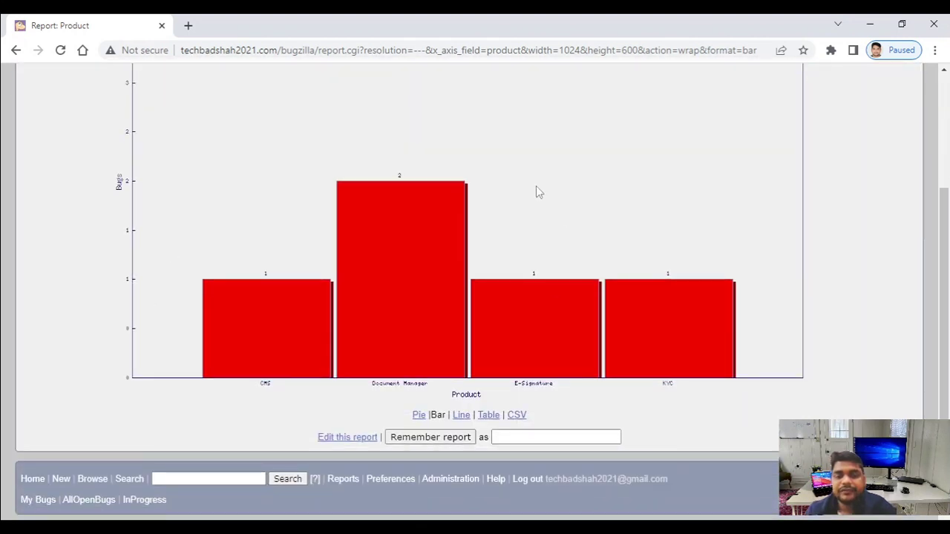
click(348, 438)
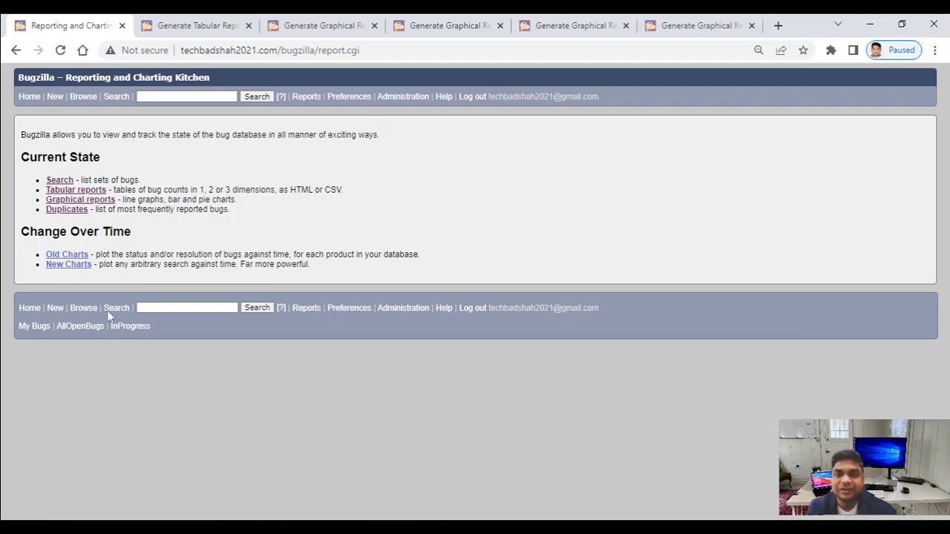
Step: Generate the tabular report with Status as horizontal axis, Product as vertical axis and Status for multiple tables
drag(23, 158, 111, 163)
click(189, 154)
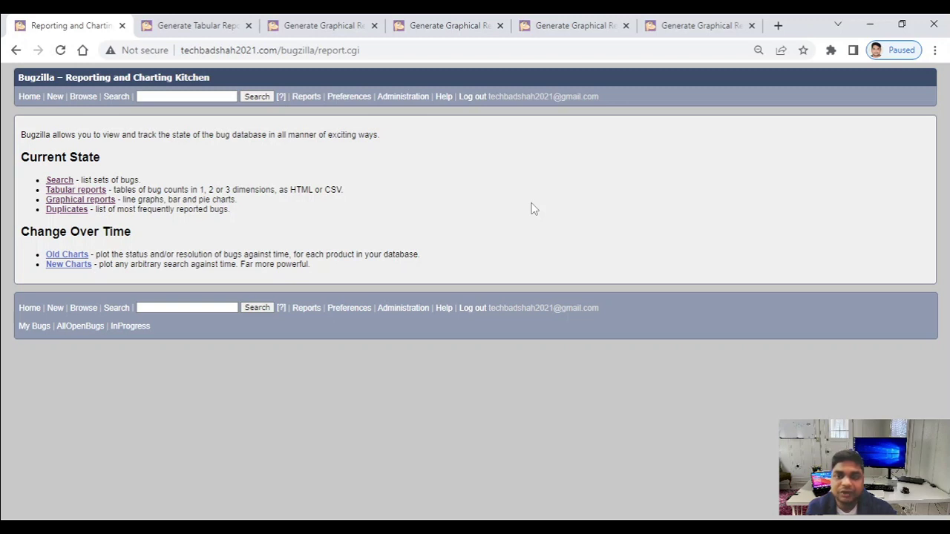
click(202, 22)
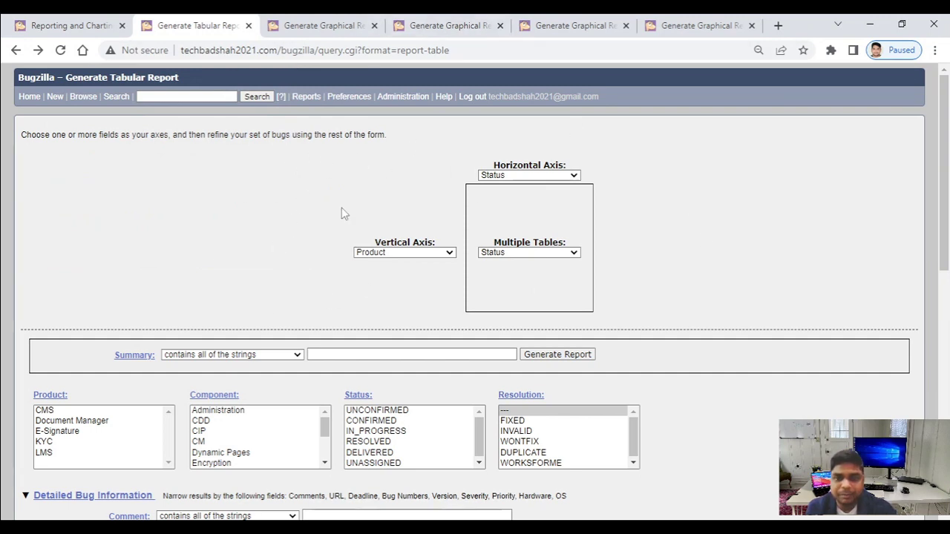
click(89, 25)
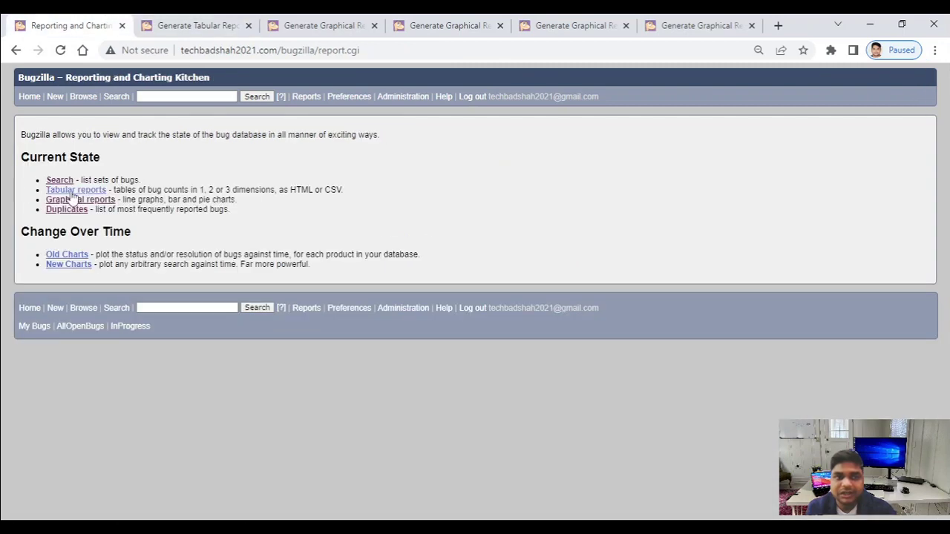
click(94, 194)
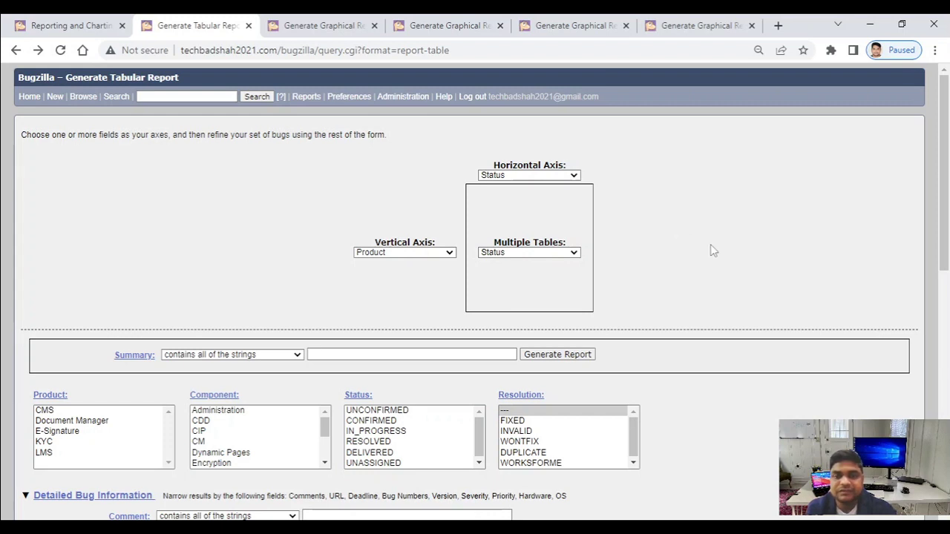
click(548, 359)
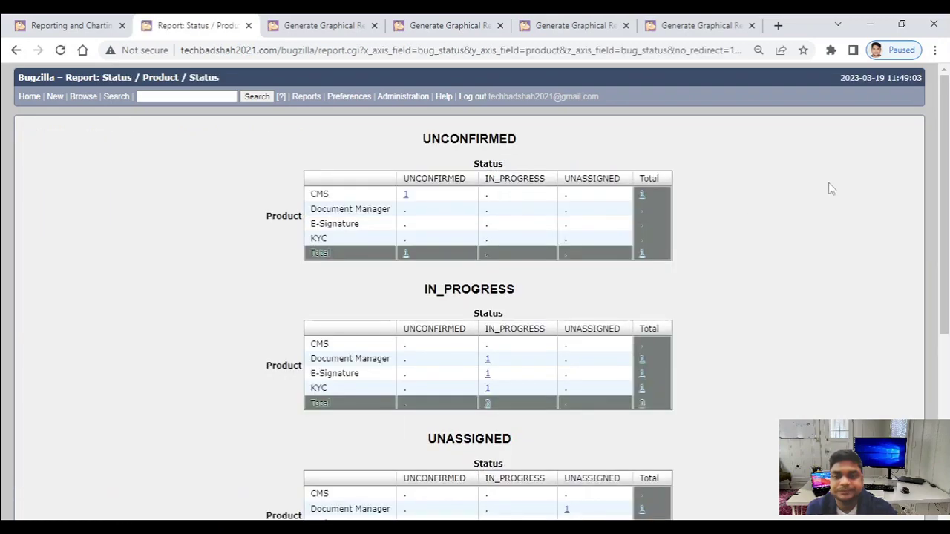
Step: Examine the report's UNCONFIRMED, IN_PROGRESS, UNASSIGNED and Total tables of bug counts by product
scroll(787, 322, down, 4)
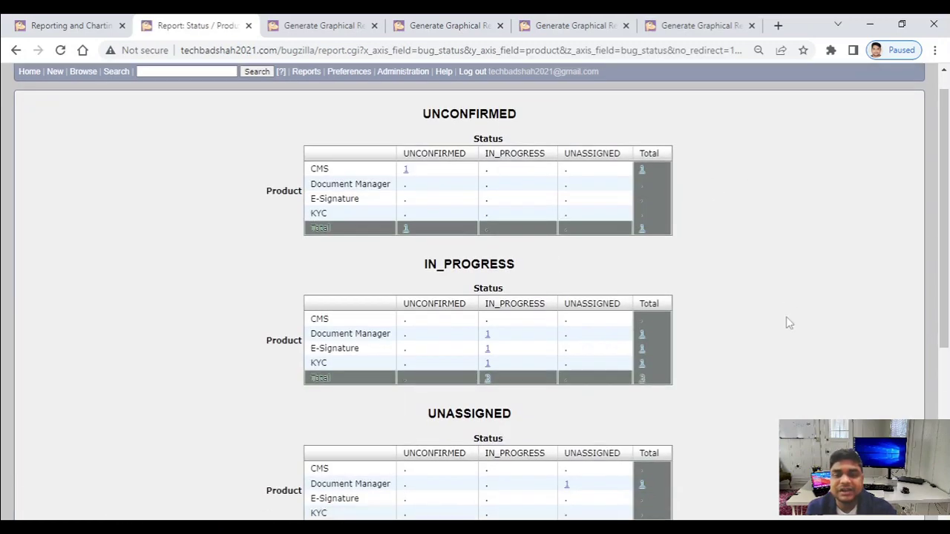
scroll(787, 322, up, 4)
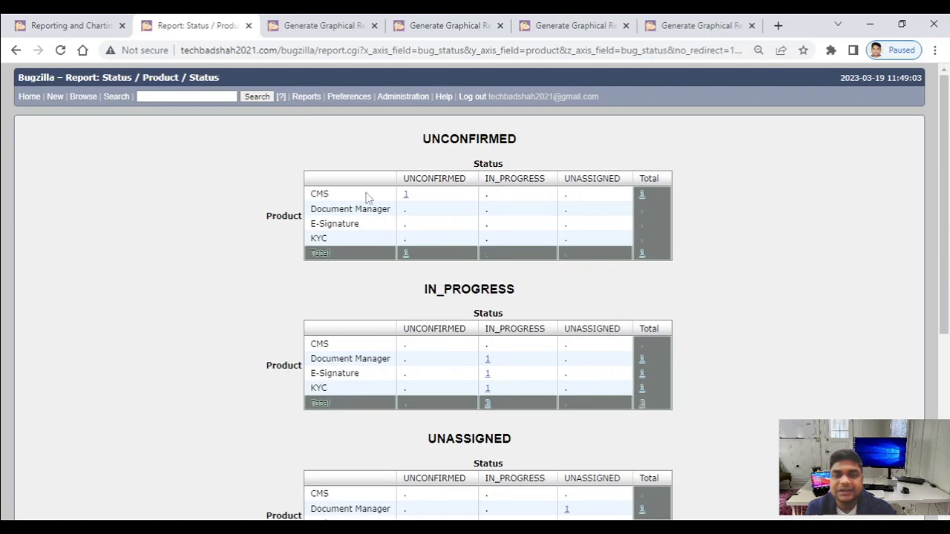
drag(420, 144, 518, 141)
click(723, 254)
scroll(742, 255, down, 4)
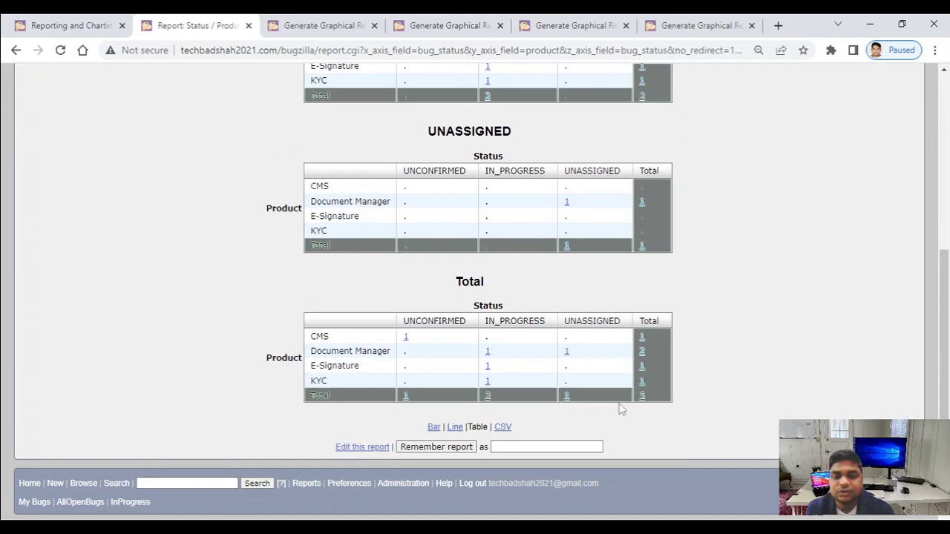
scroll(562, 362, up, 4)
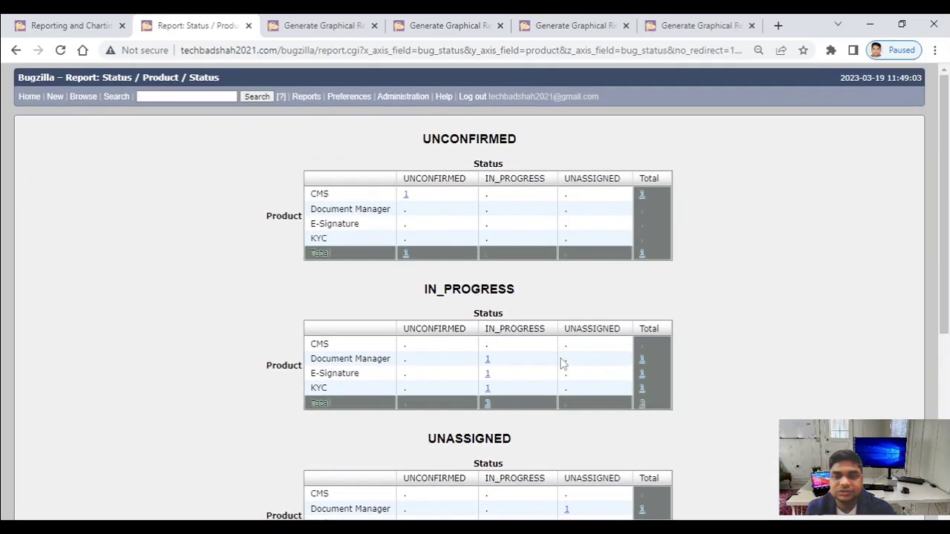
scroll(839, 255, down, 4)
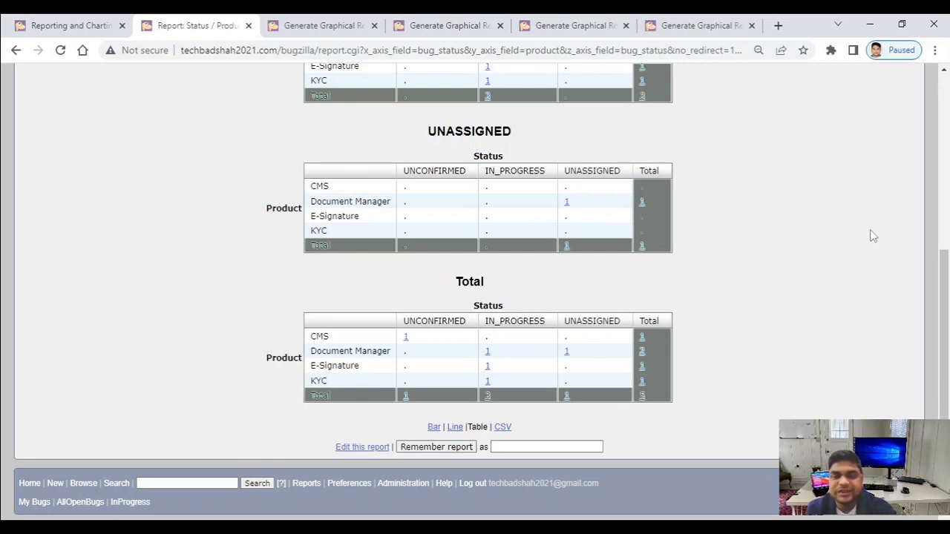
scroll(873, 236, up, 5)
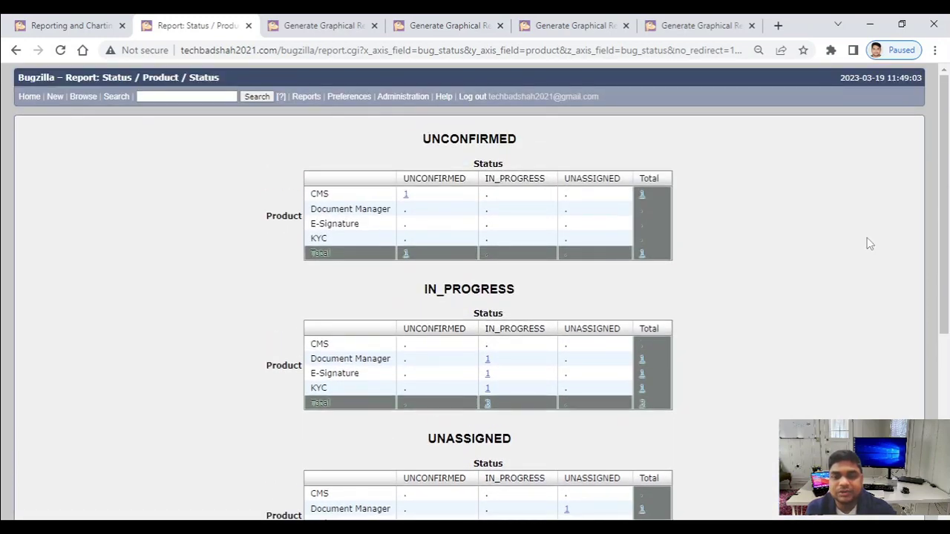
scroll(869, 242, down, 4)
scroll(866, 242, up, 4)
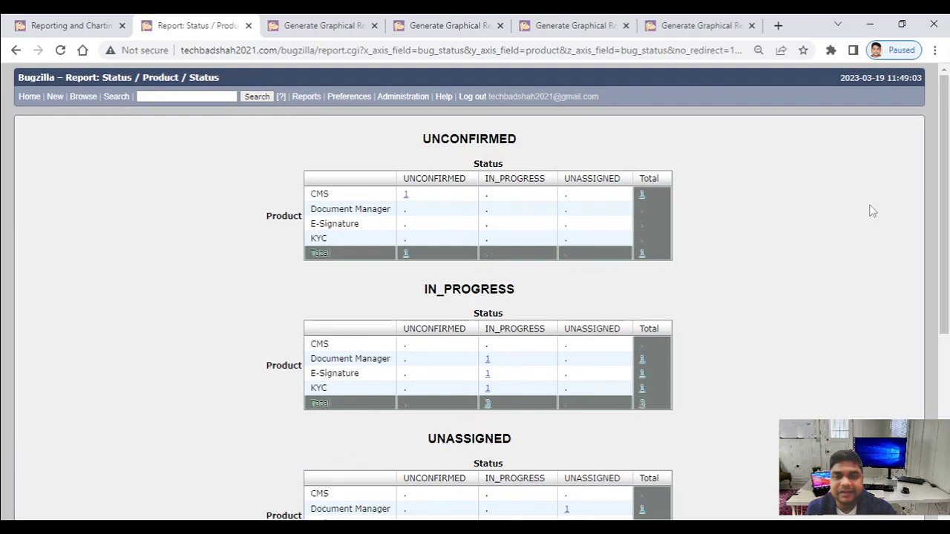
Step: Return the tabular report to its setup form and go back to the Reporting and Charting Kitchen page
click(314, 21)
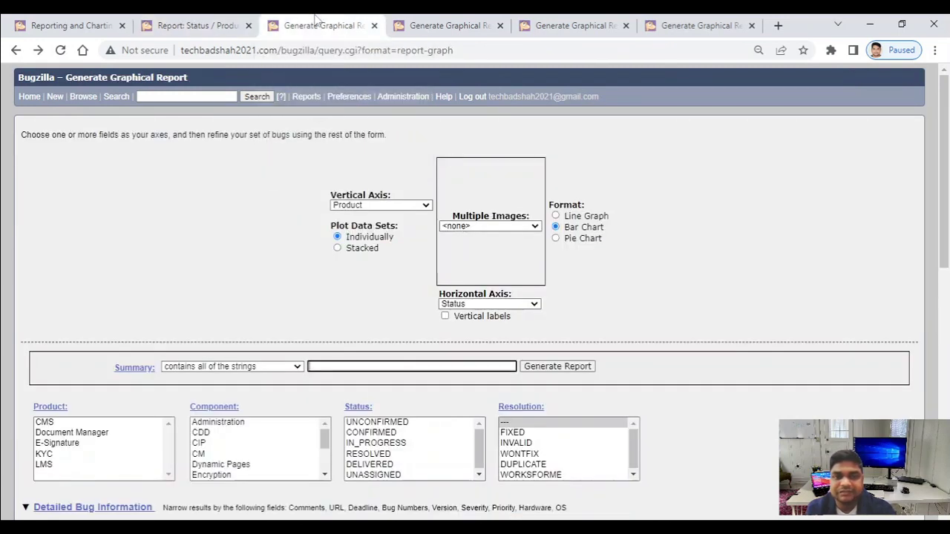
click(839, 250)
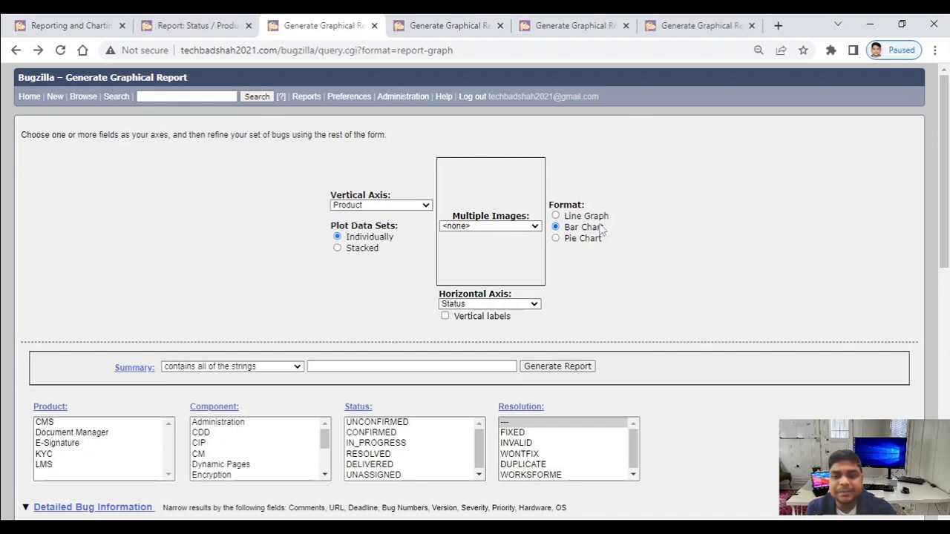
click(193, 24)
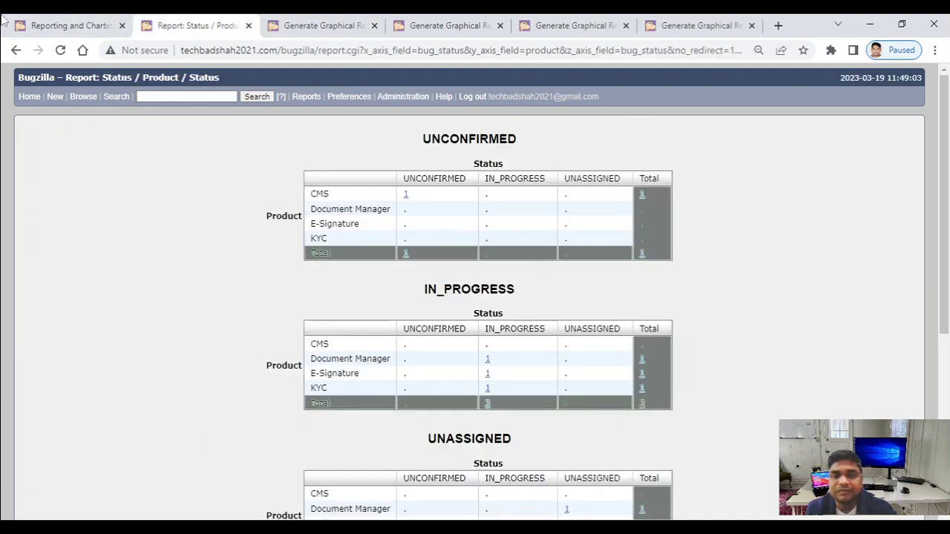
click(16, 50)
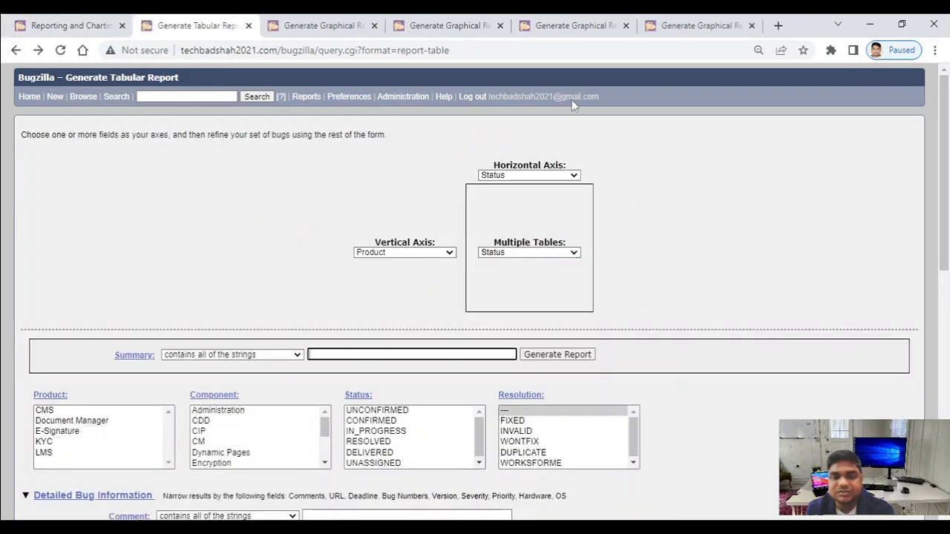
click(319, 25)
click(74, 26)
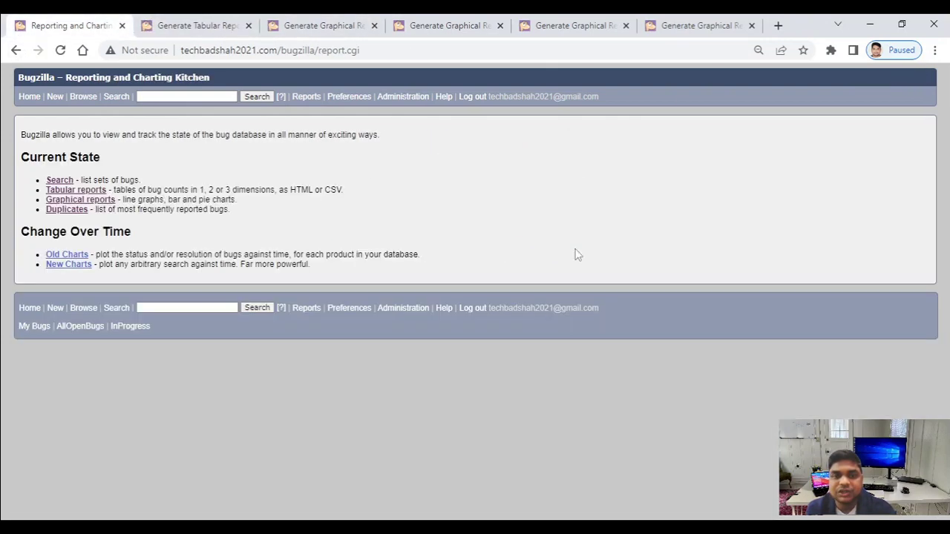
Step: Generate the graphical bar chart with Product as vertical axis and Status as horizontal axis, and review its bars and legend
click(319, 25)
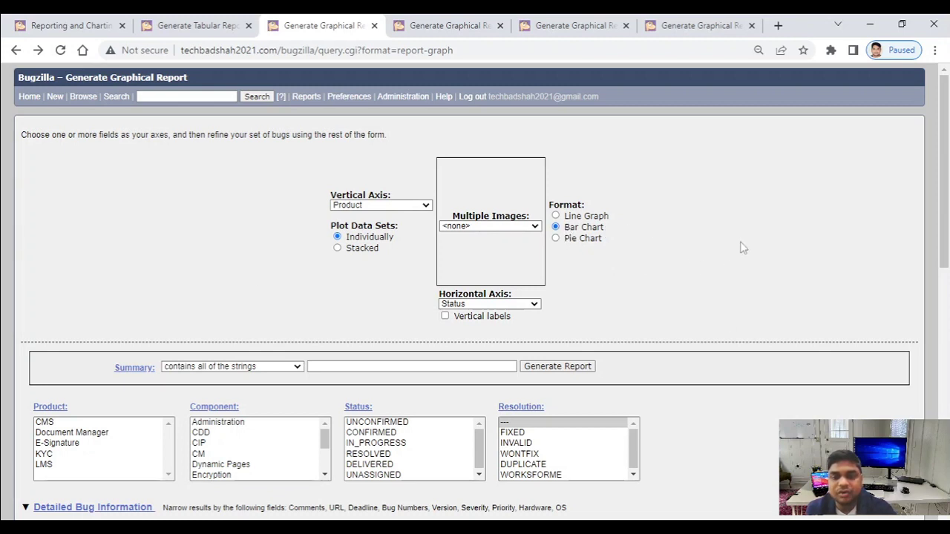
click(551, 369)
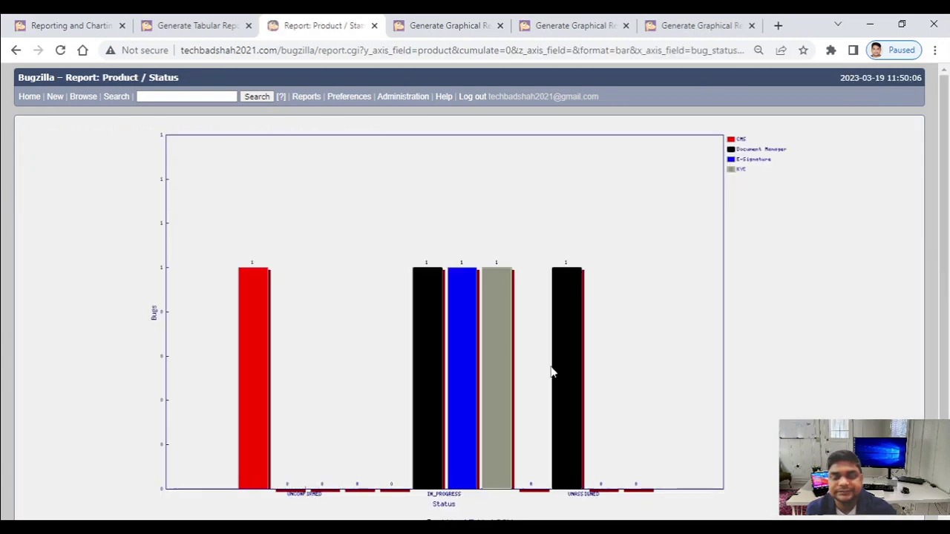
mouse_move(945, 240)
mouse_down()
mouse_move(945, 289)
mouse_move(945, 247)
mouse_up()
scroll(872, 218, down, 2)
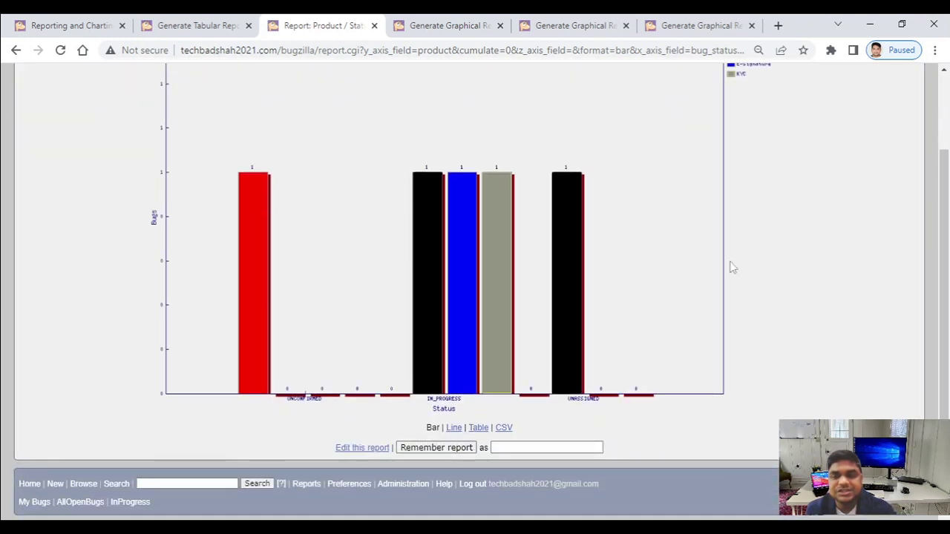
scroll(521, 214, up, 2)
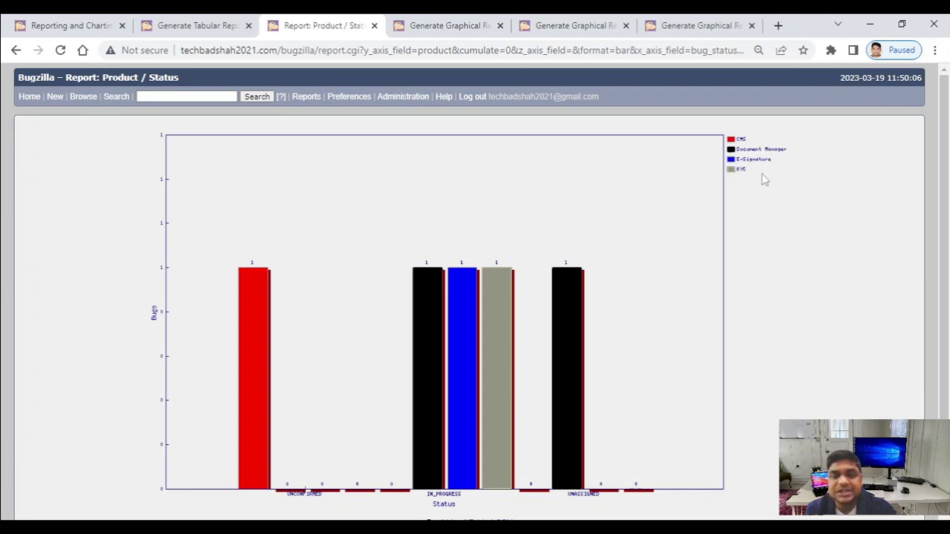
scroll(670, 213, down, 2)
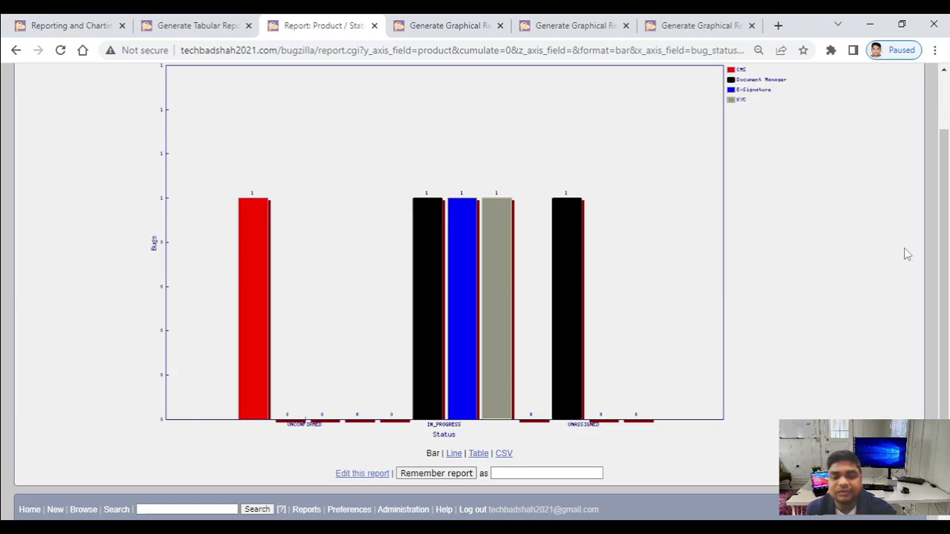
scroll(895, 263, up, 1)
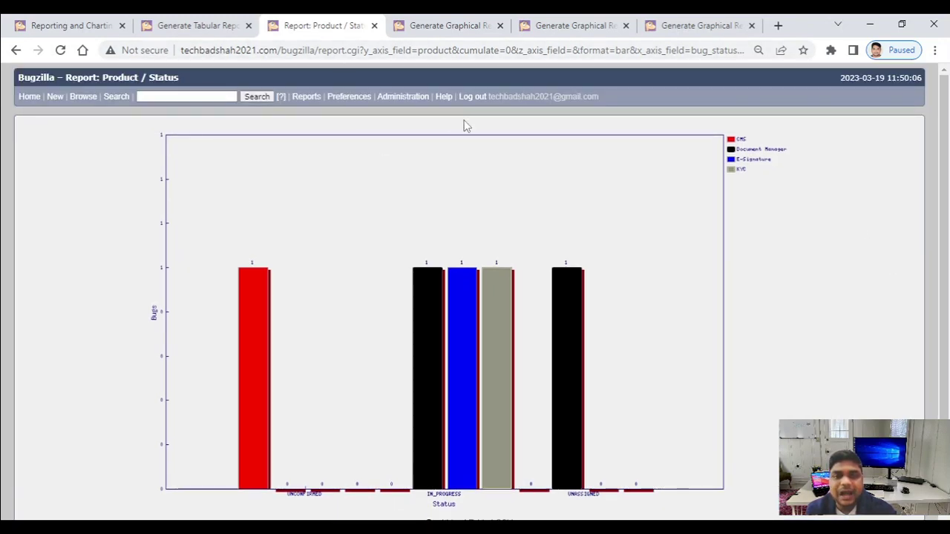
Step: Generate the graphical bar chart report with Product as vertical axis, Status as horizontal axis and Product for multiple images
click(449, 25)
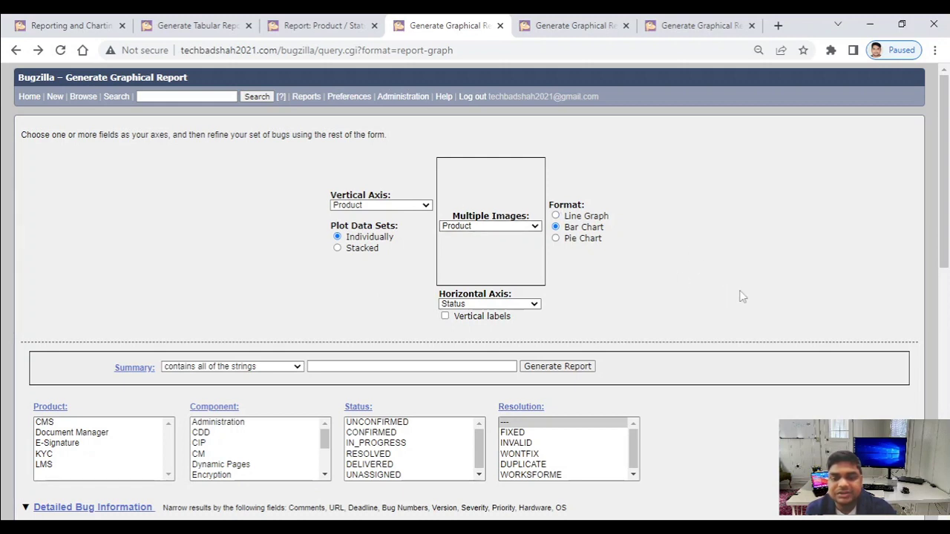
click(568, 371)
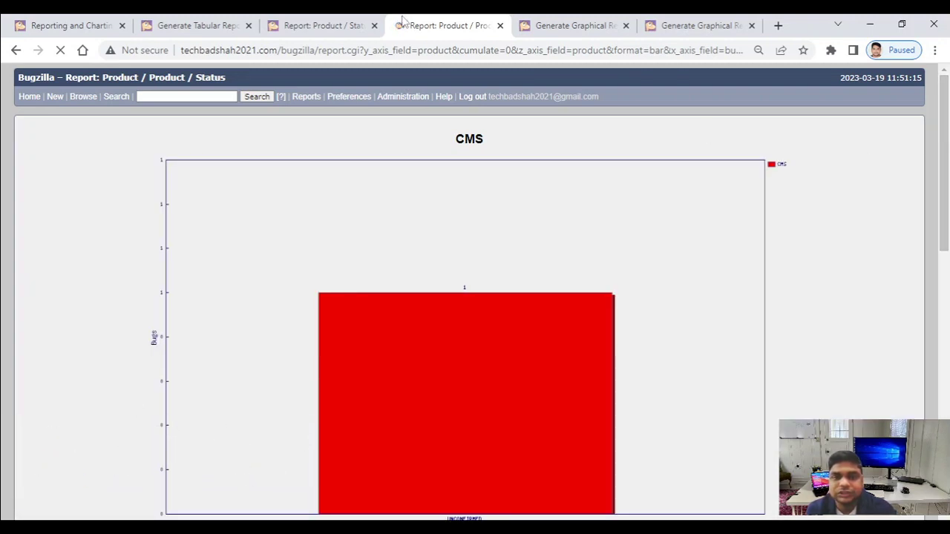
scroll(895, 217, down, 1)
scroll(898, 222, down, 1)
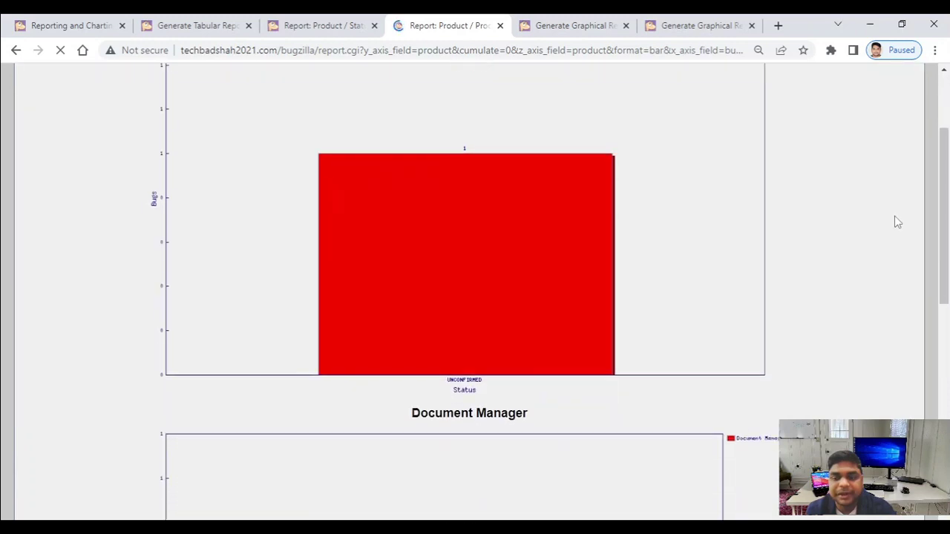
scroll(896, 221, down, 8)
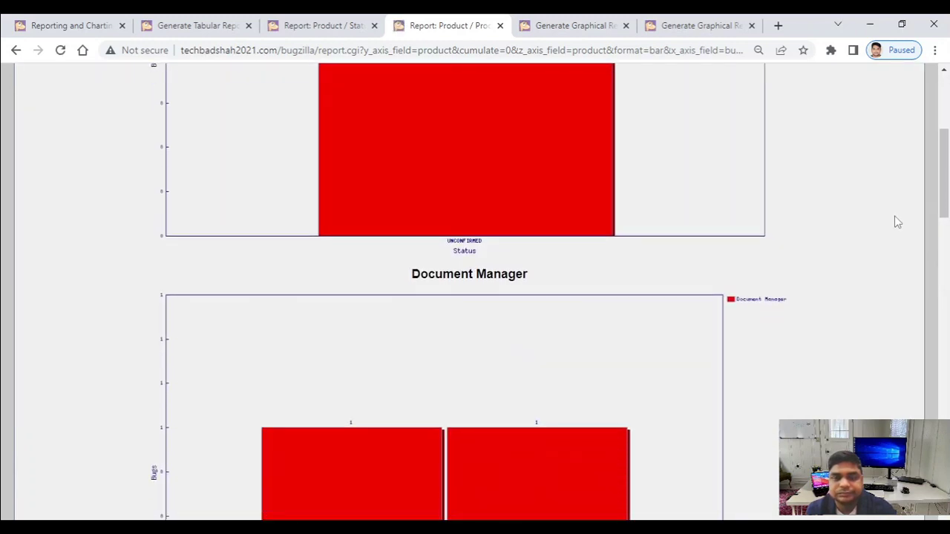
scroll(897, 222, down, 15)
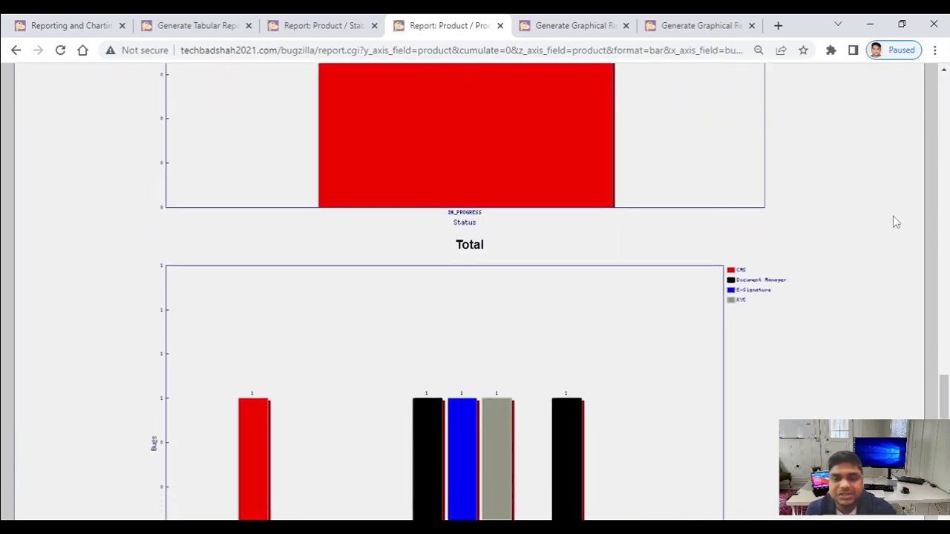
scroll(896, 223, up, 20)
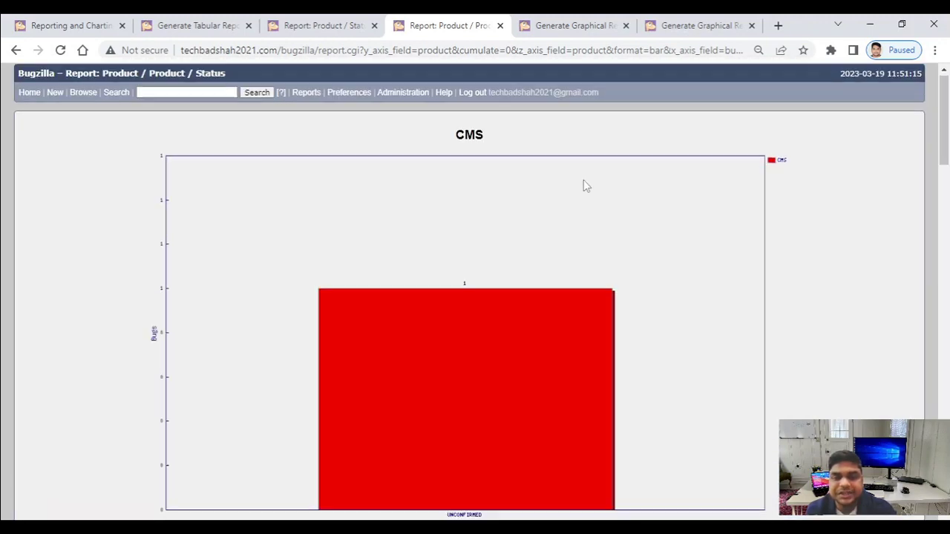
Step: Examine the separate bar charts for CMS, Document Manager, E-Signature and KYC, plus the Total chart
scroll(584, 186, down, 2)
scroll(584, 186, down, 3)
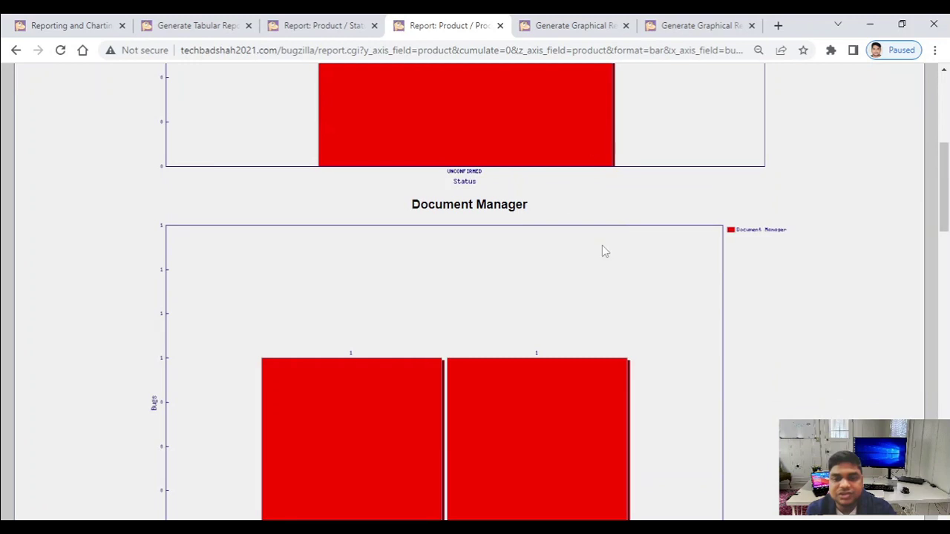
scroll(602, 251, down, 4)
scroll(422, 275, down, 7)
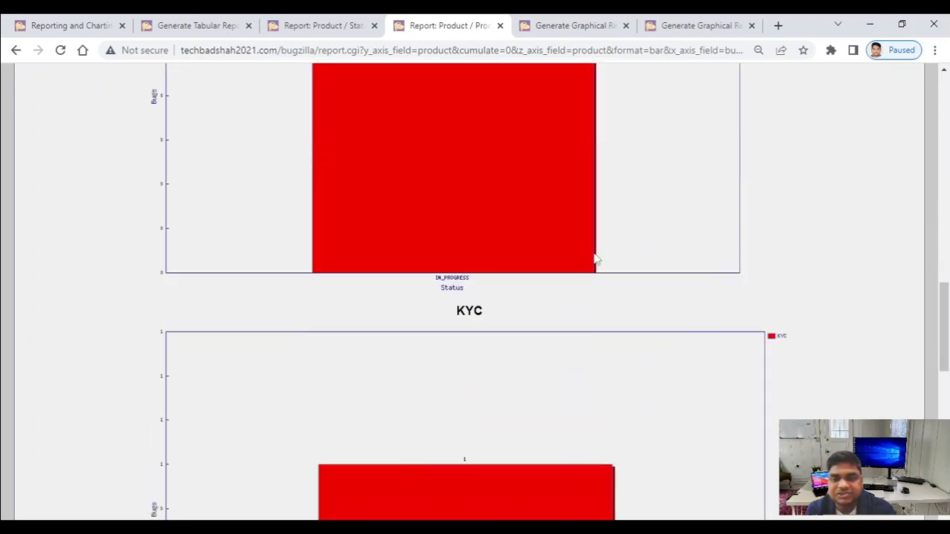
scroll(500, 256, down, 10)
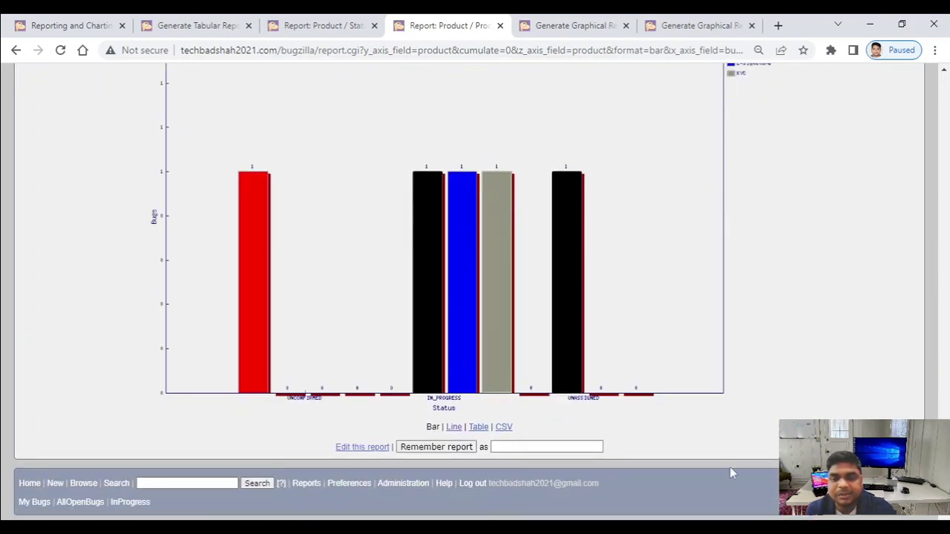
scroll(838, 232, up, 12)
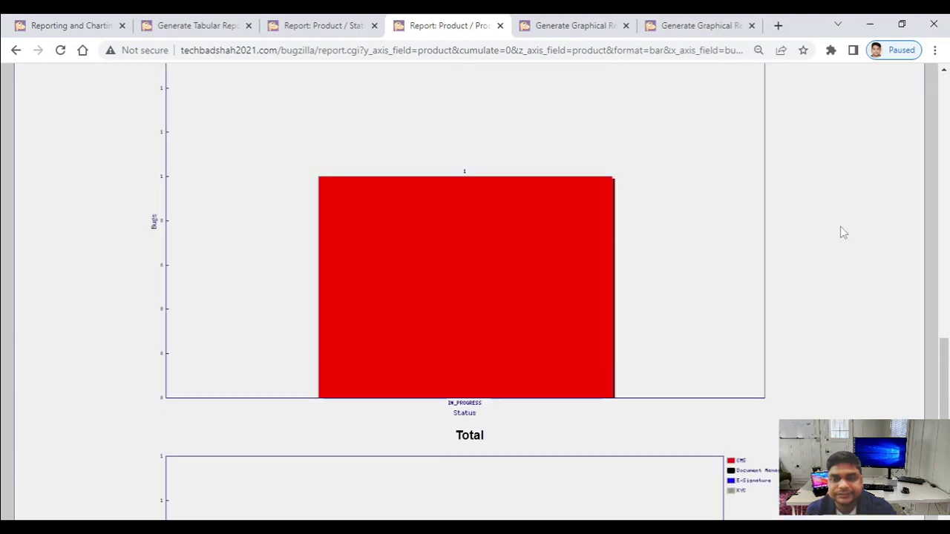
scroll(832, 240, up, 10)
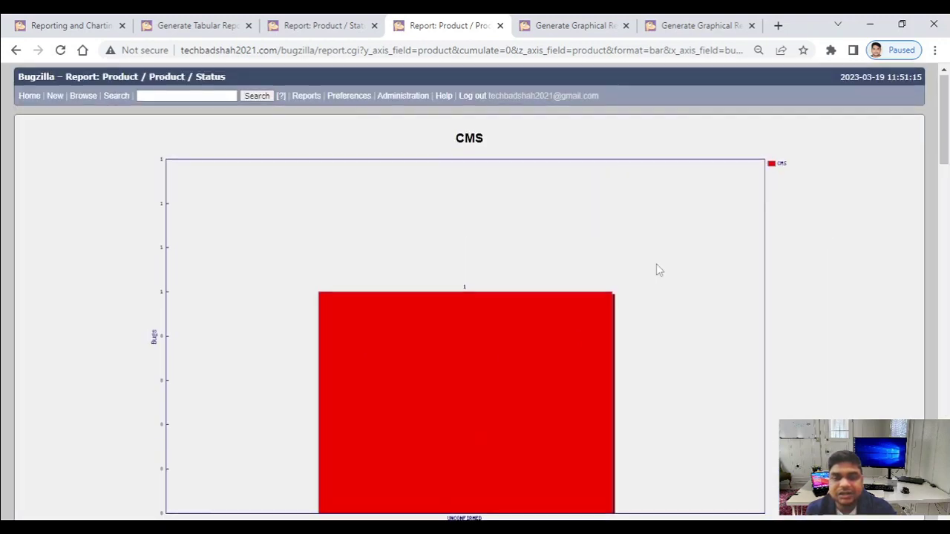
scroll(657, 270, down, 9)
scroll(654, 271, up, 9)
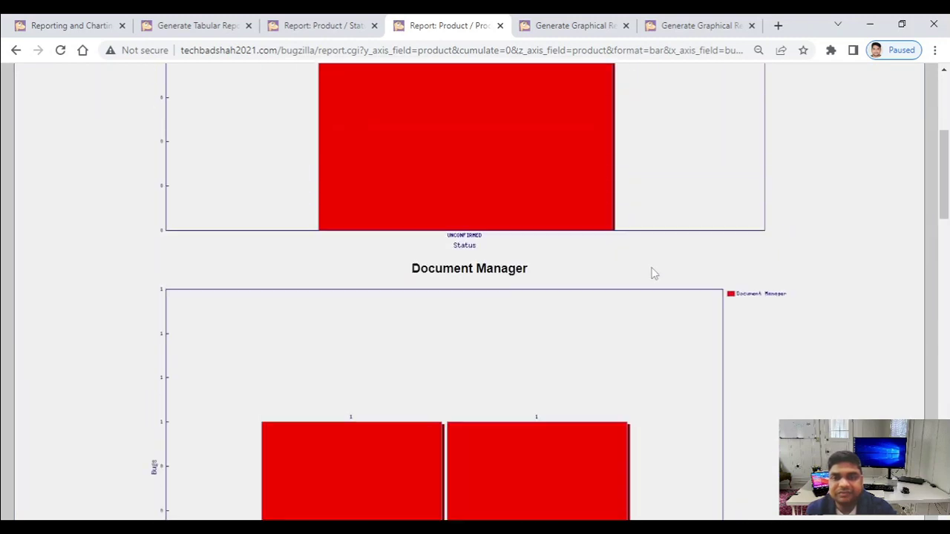
Step: Generate the pie chart report with Status as horizontal axis and Product for multiple images, and review each product's pie and the Total
click(568, 25)
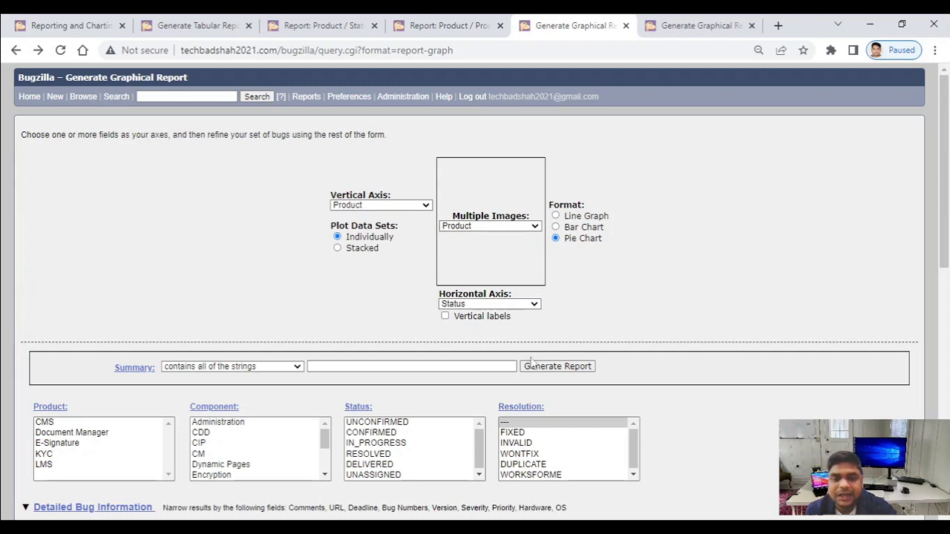
click(558, 370)
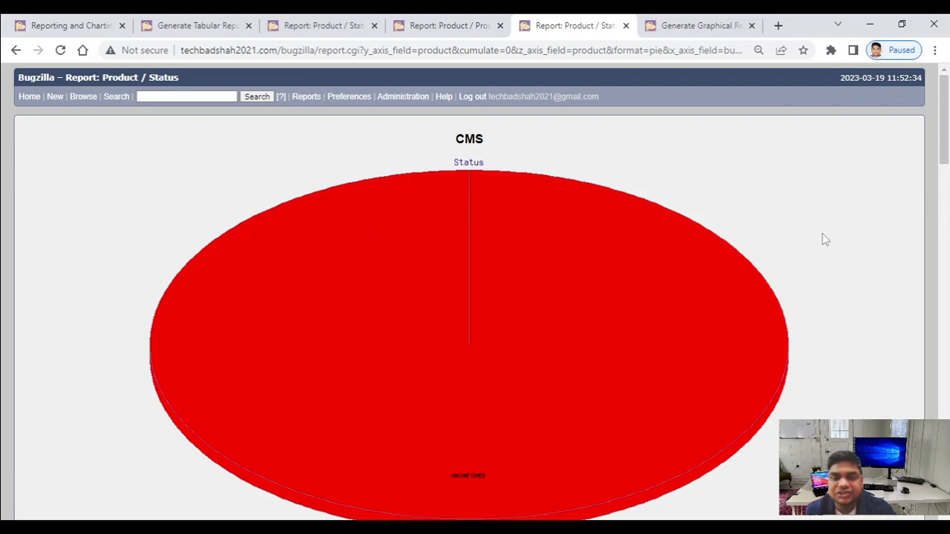
scroll(821, 233, down, 5)
scroll(571, 238, down, 12)
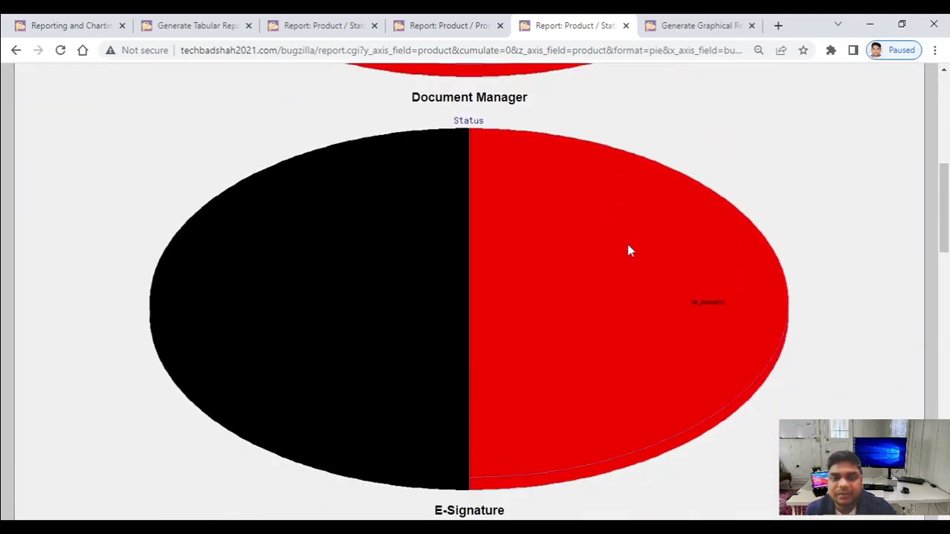
scroll(564, 237, down, 10)
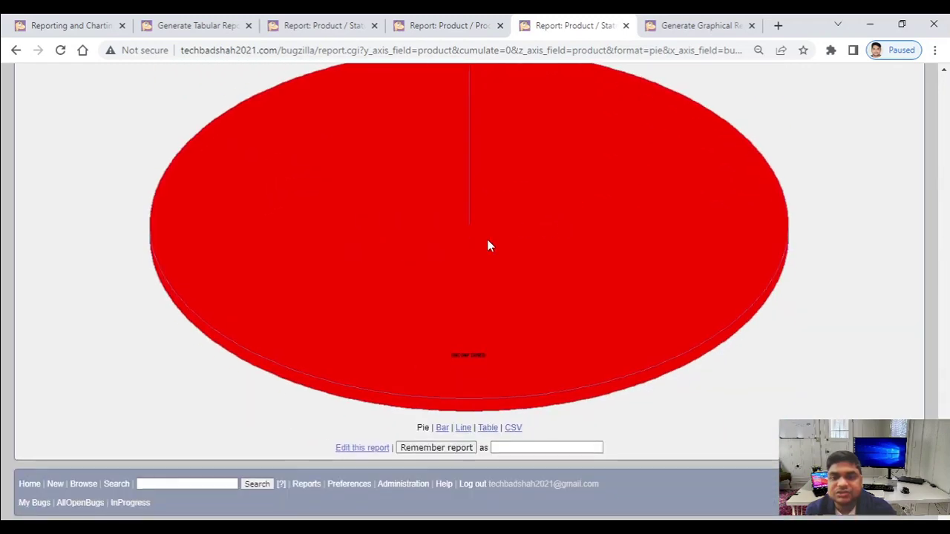
scroll(489, 244, up, 5)
scroll(488, 246, down, 4)
scroll(487, 246, up, 15)
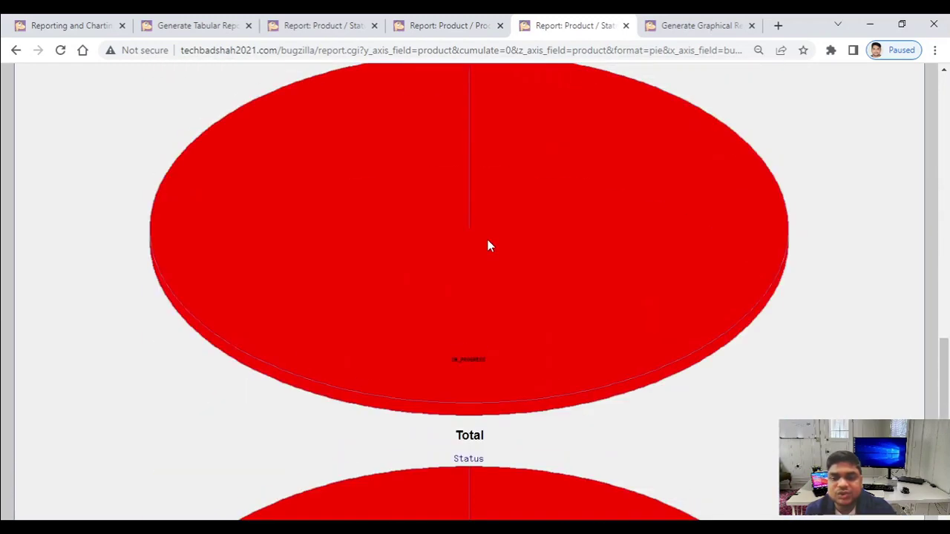
scroll(487, 246, up, 10)
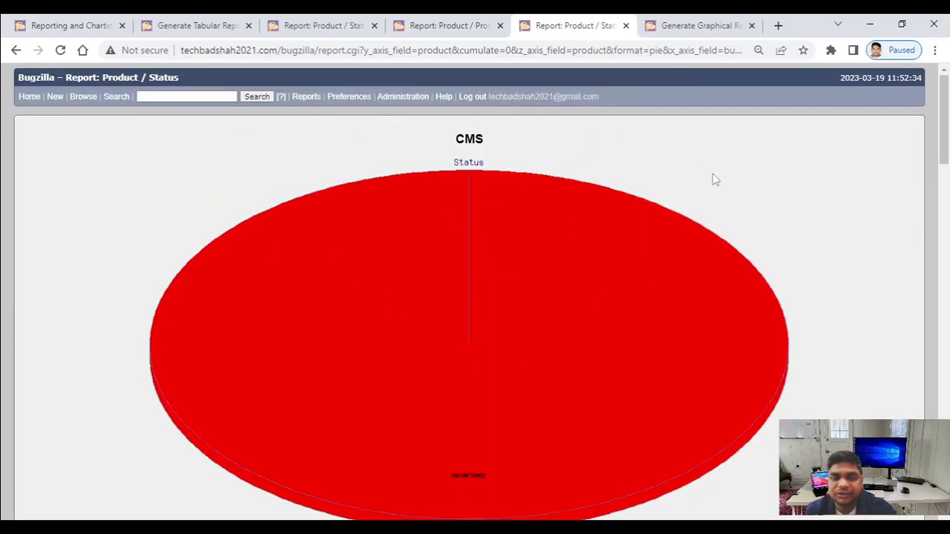
scroll(714, 177, down, 9)
scroll(714, 176, down, 8)
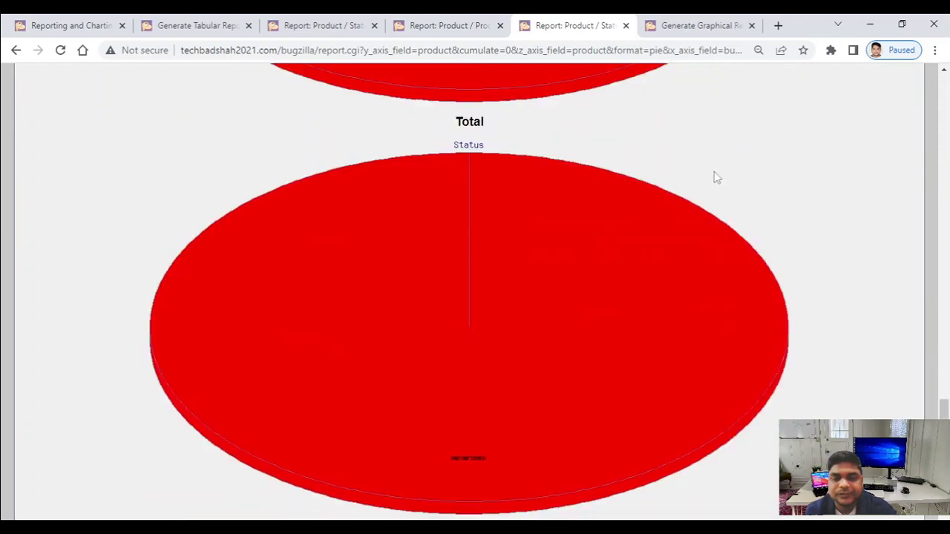
scroll(715, 176, up, 20)
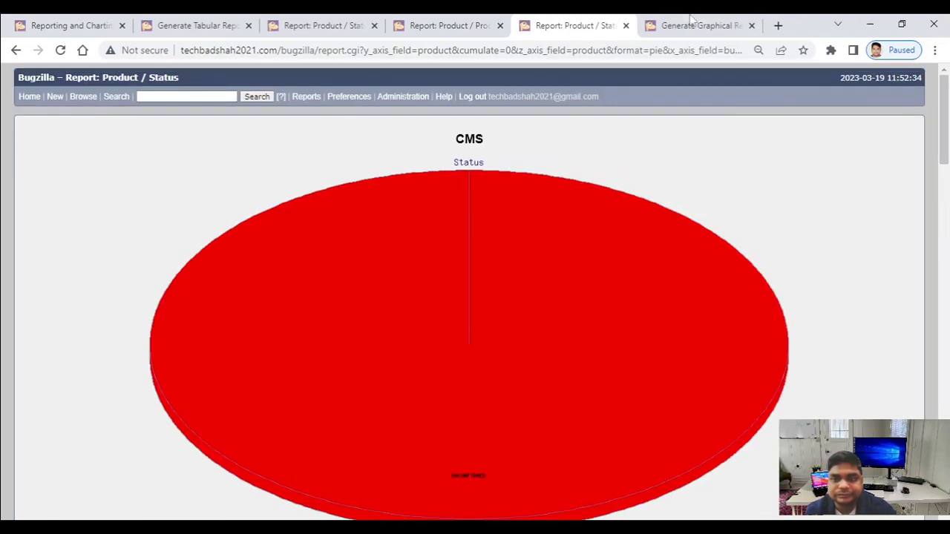
Step: Generate the line graph report with Product as vertical axis, Status as horizontal axis and no multiple images
click(694, 26)
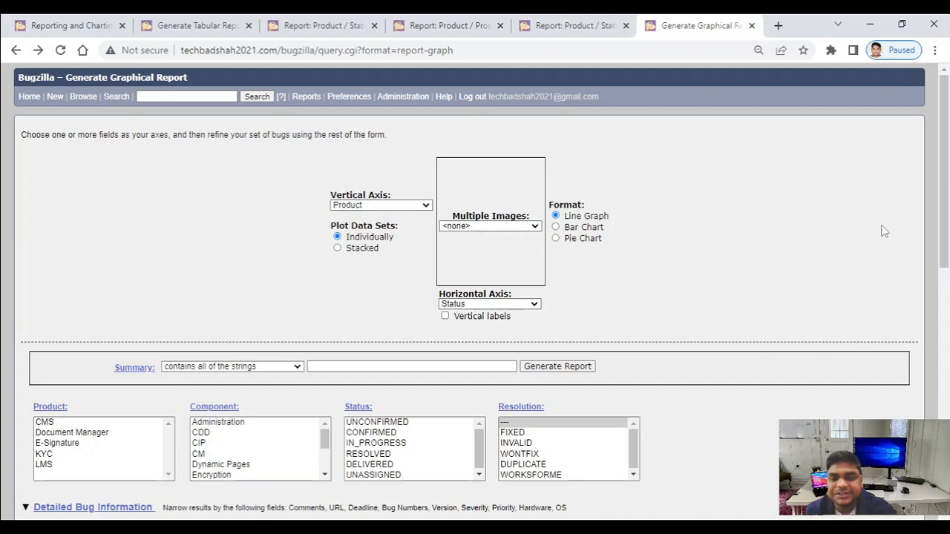
scroll(883, 232, down, 1)
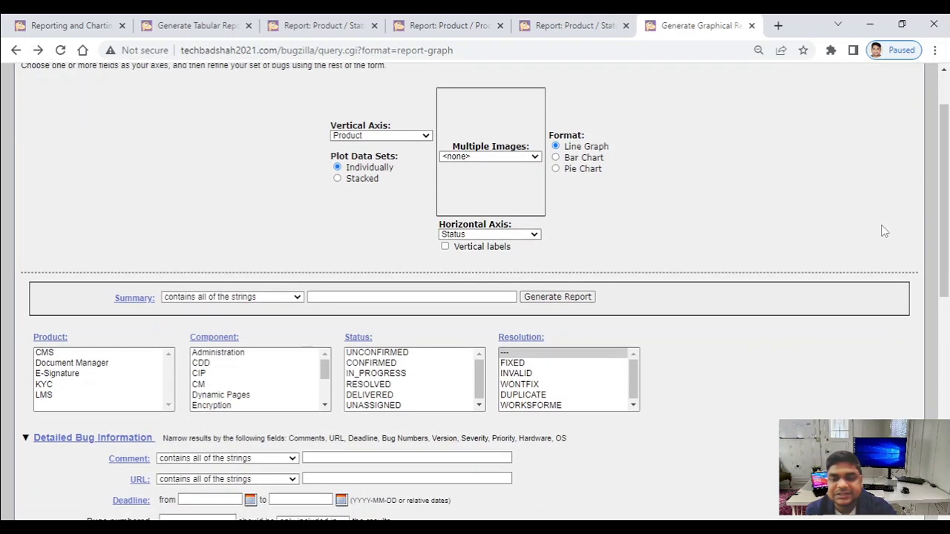
click(568, 299)
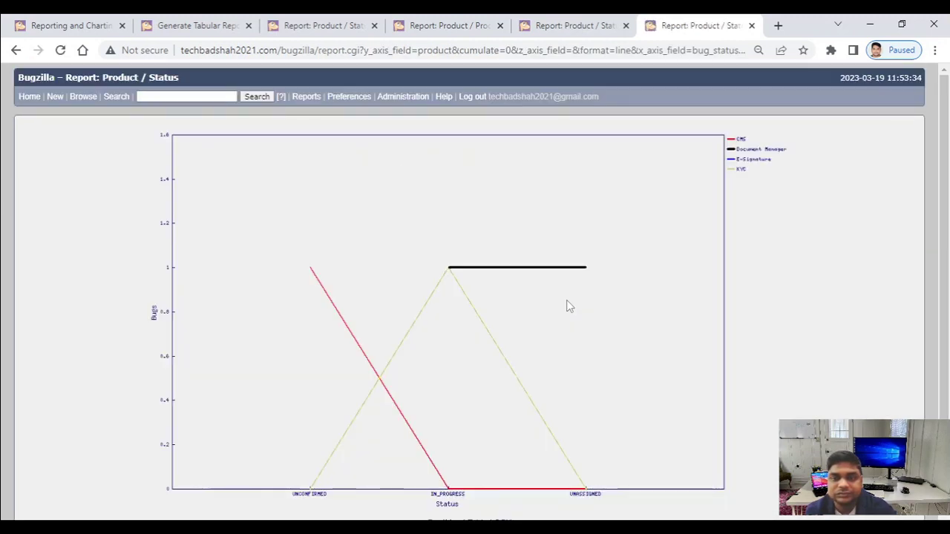
scroll(948, 168, down, 2)
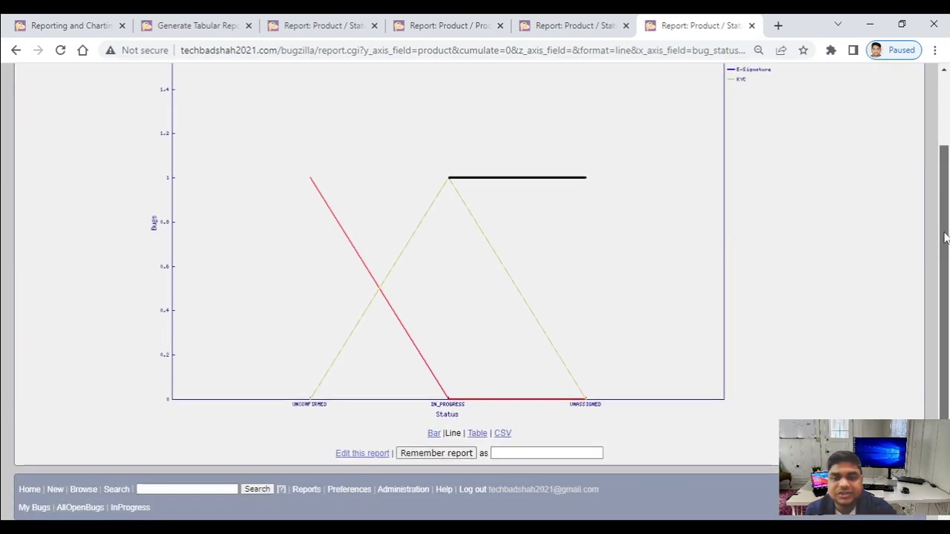
scroll(948, 168, up, 1)
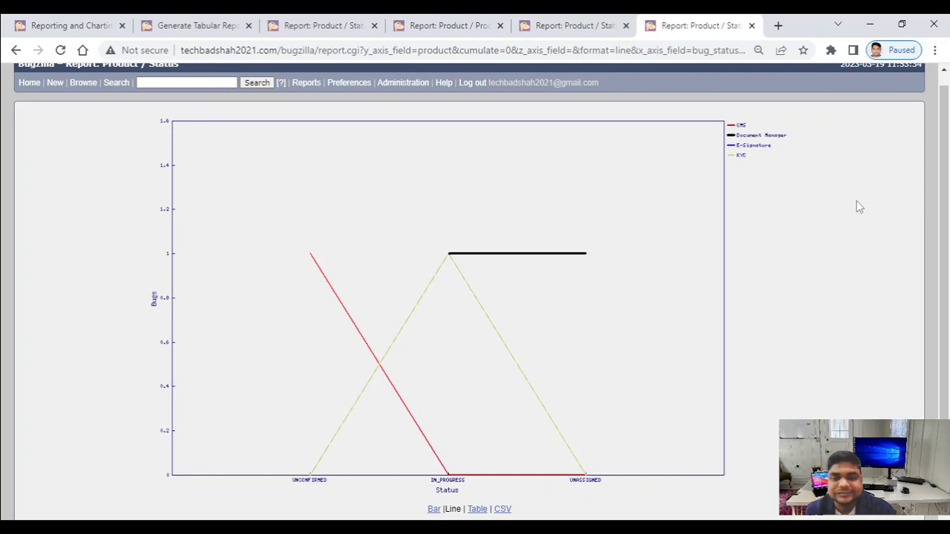
Step: Review the line graph and its alternative format options, and switch to the Searches & Reports slide in PowerPoint
scroll(858, 206, down, 2)
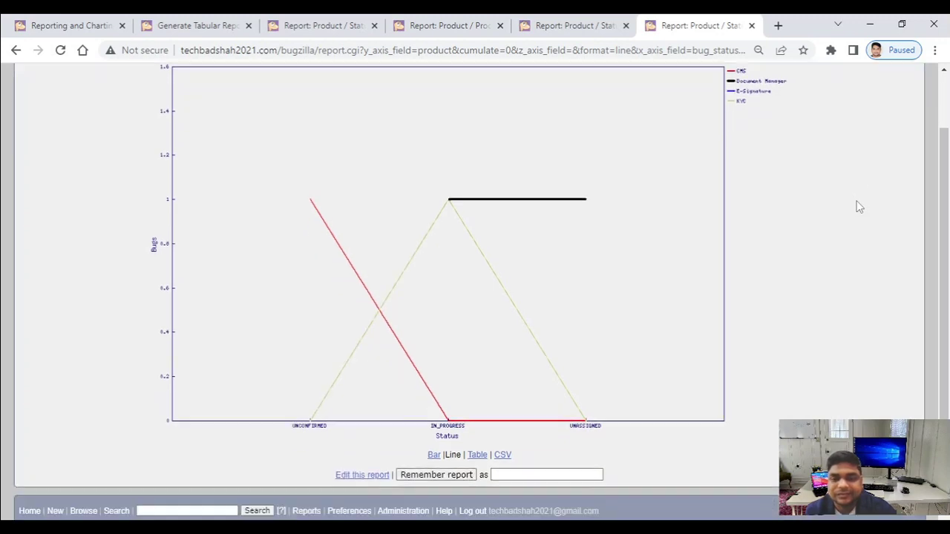
scroll(858, 206, up, 3)
key(alt+Tab)
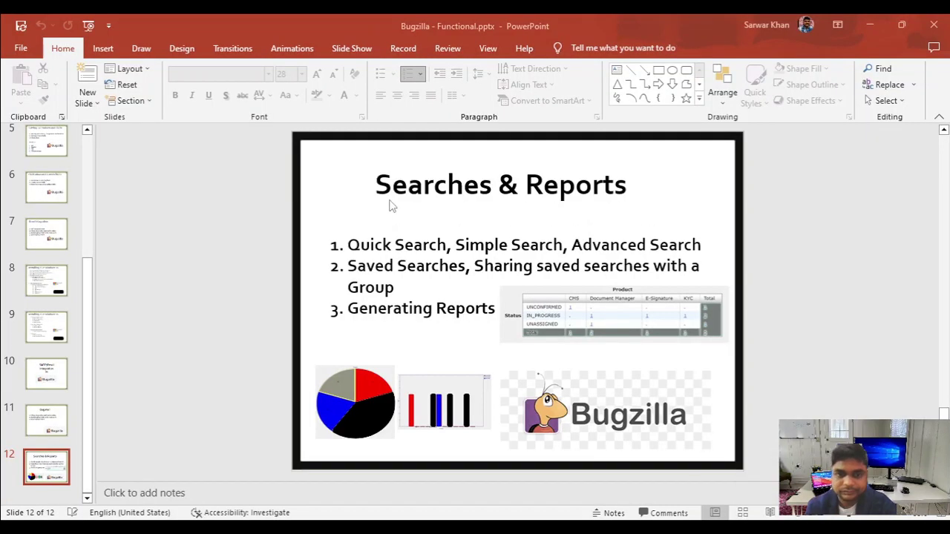